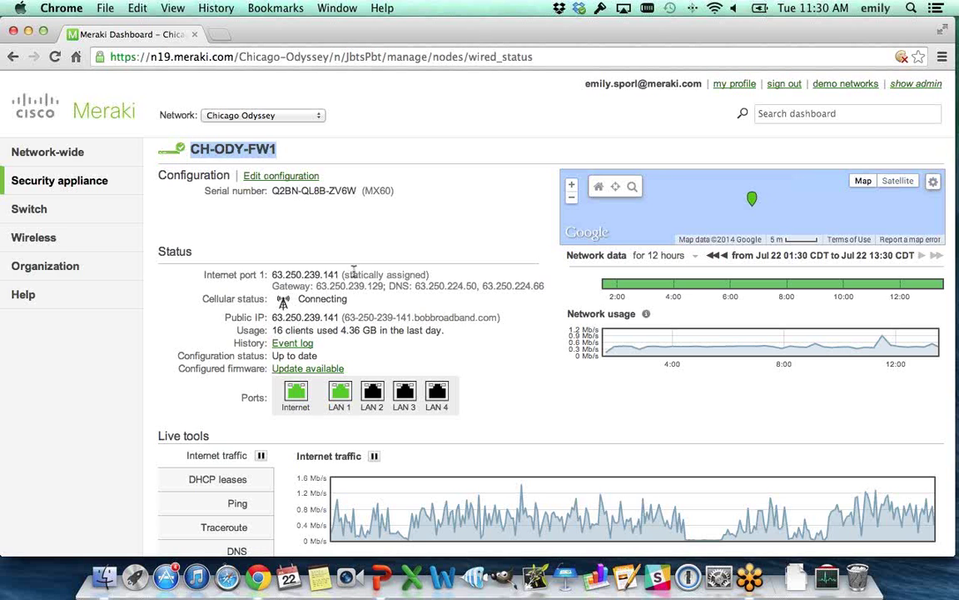
Step: Examine the security appliance's model and cellular status on its status page
left_click_drag(364, 190, 402, 189)
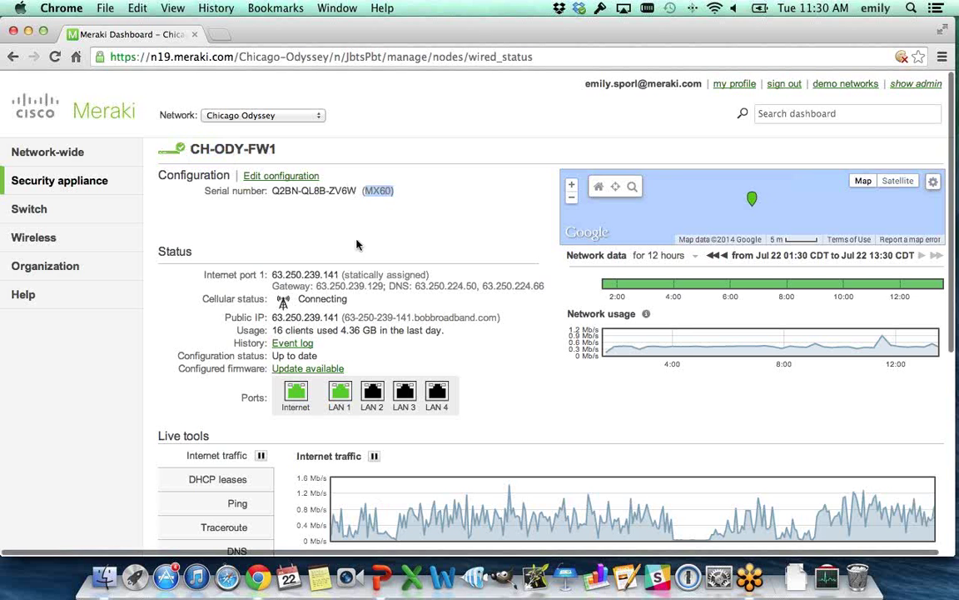
scroll(358, 191, "down", 3)
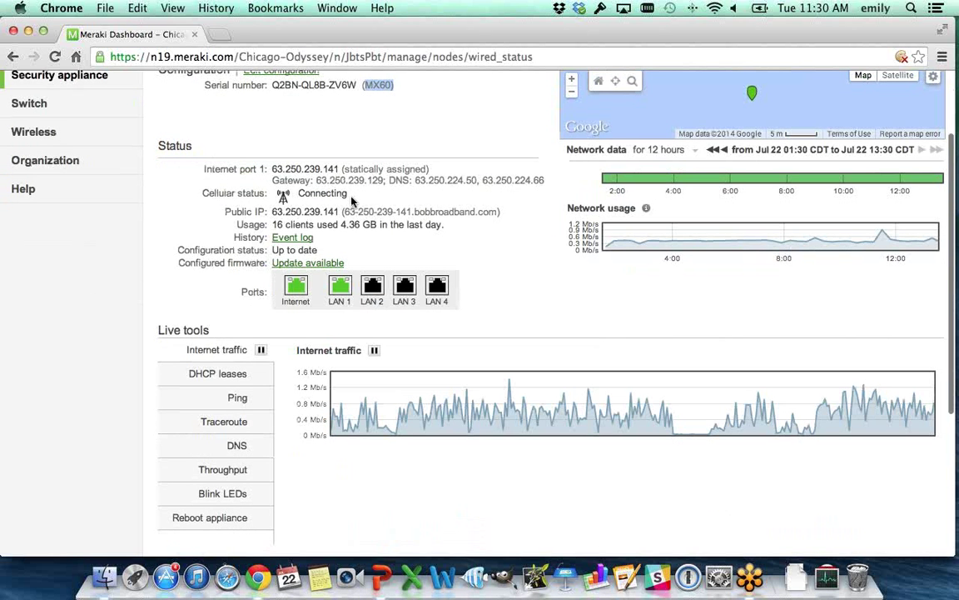
left_click_drag(351, 196, 280, 194)
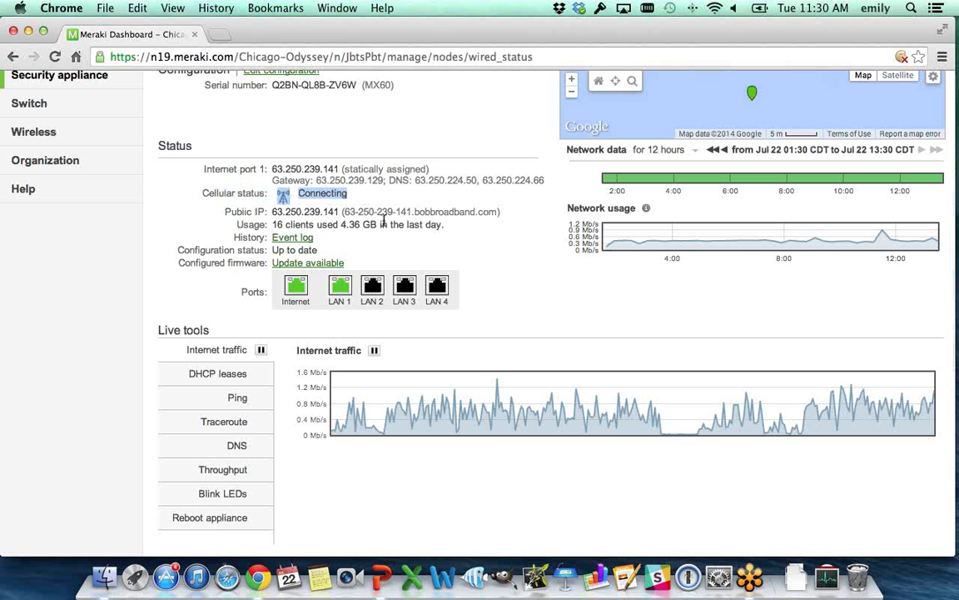
scroll(451, 278, "up", 2)
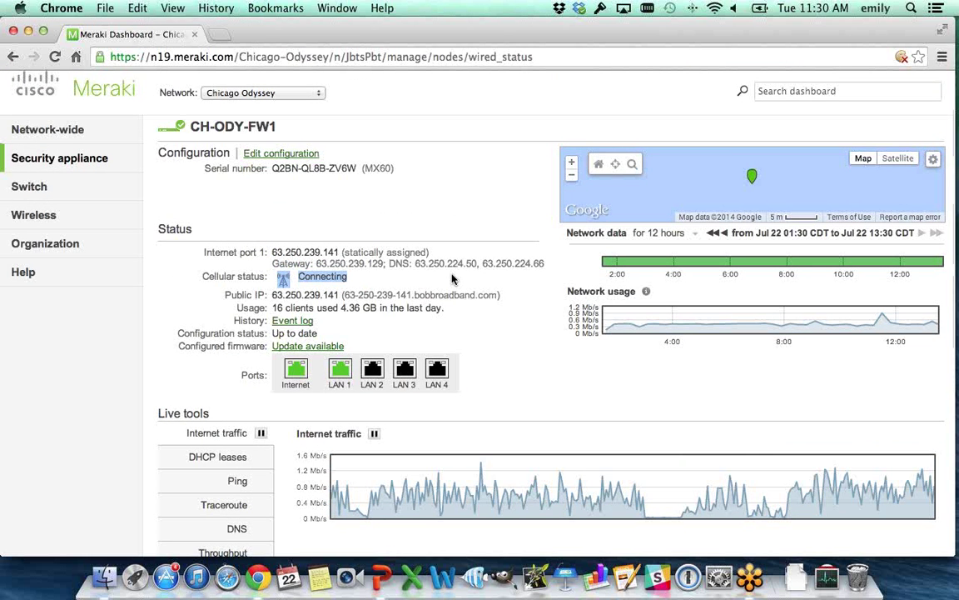
Step: Start a blank cellular failover rule in the Firewall settings, and discard it by leaving for the Traffic shaping page
mouse_move(107, 144)
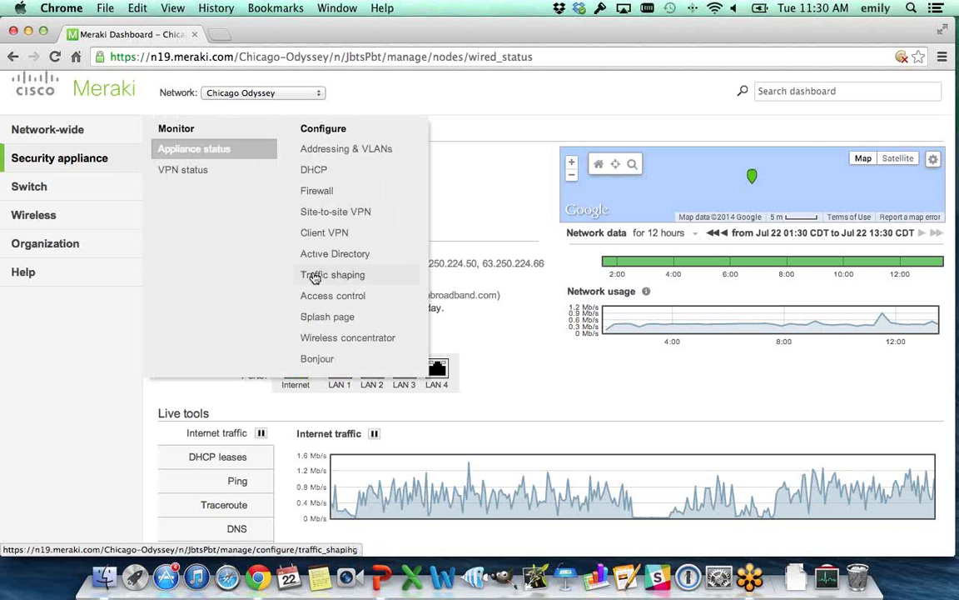
left_click(317, 192)
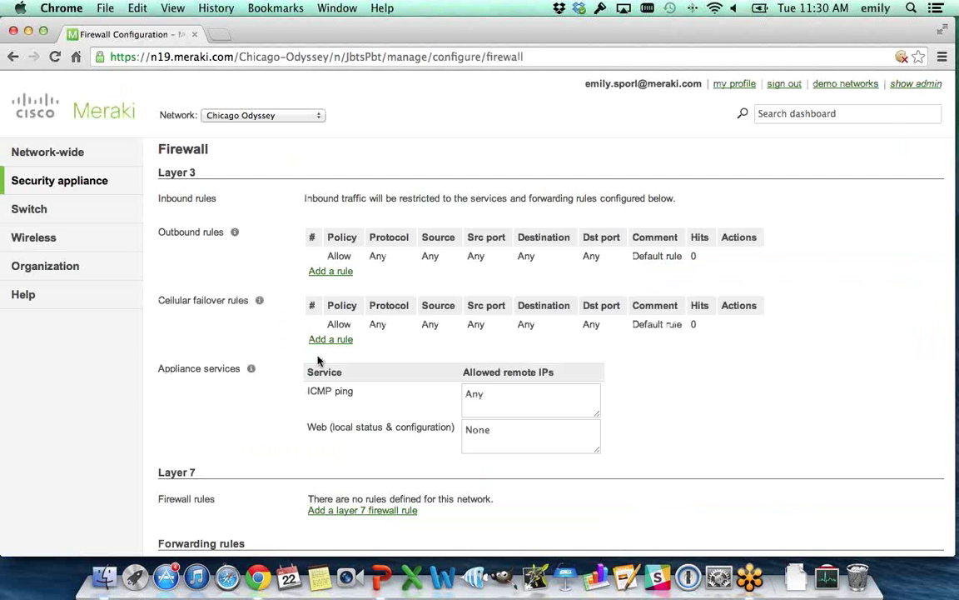
scroll(321, 349, "down", 3)
left_click(328, 292)
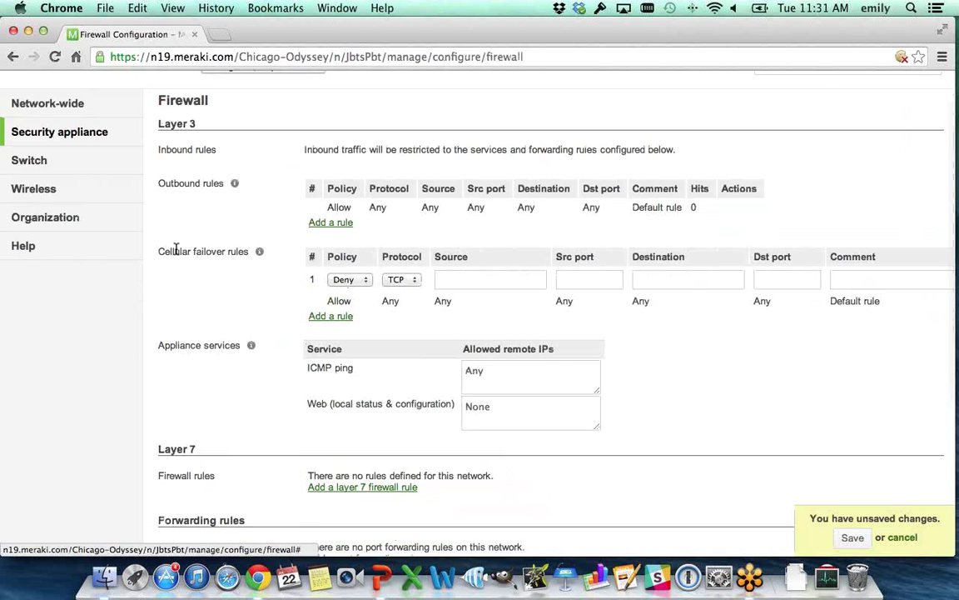
left_click(444, 279)
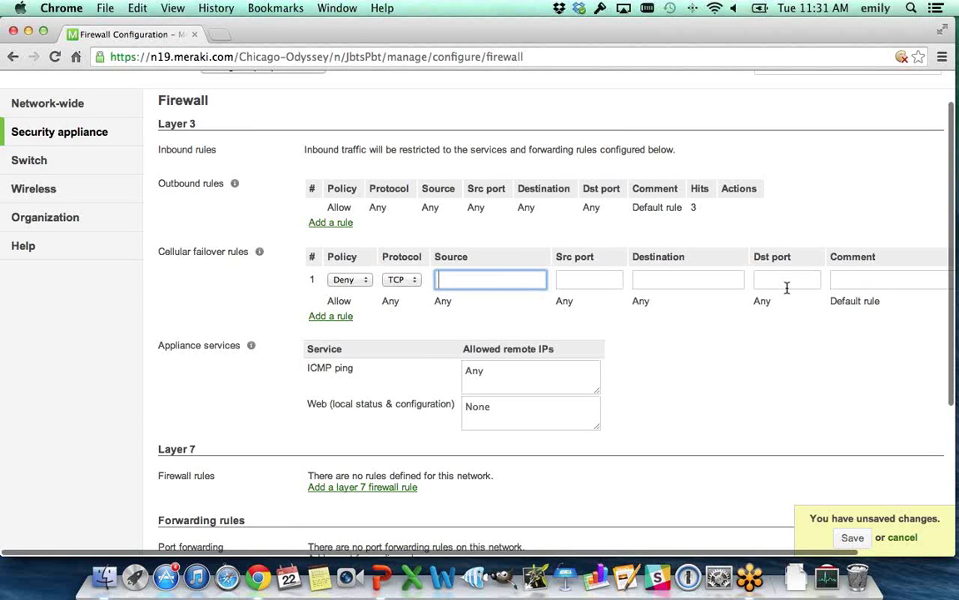
scroll(539, 398, "down", 2)
scroll(540, 395, "up", 3)
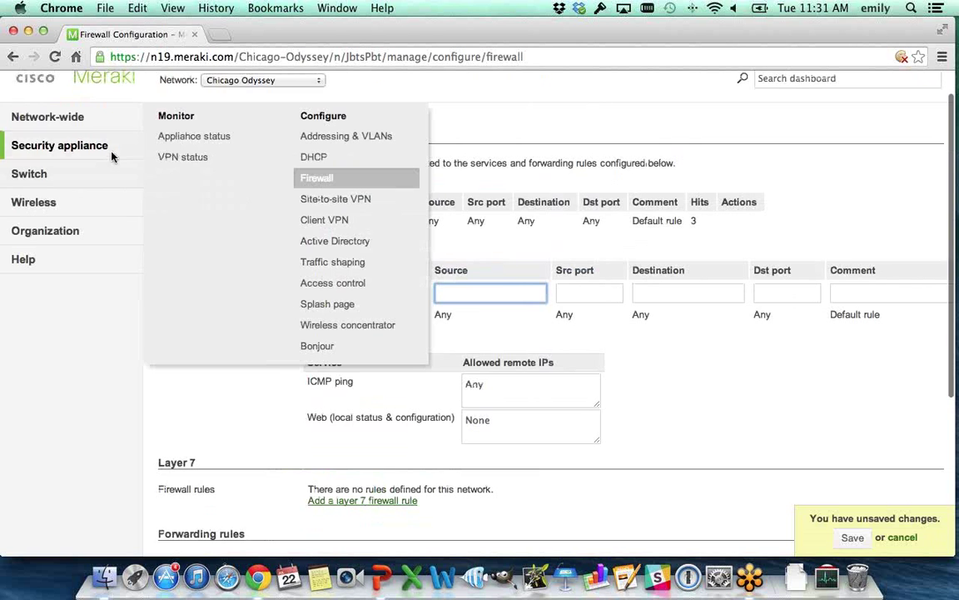
left_click(329, 263)
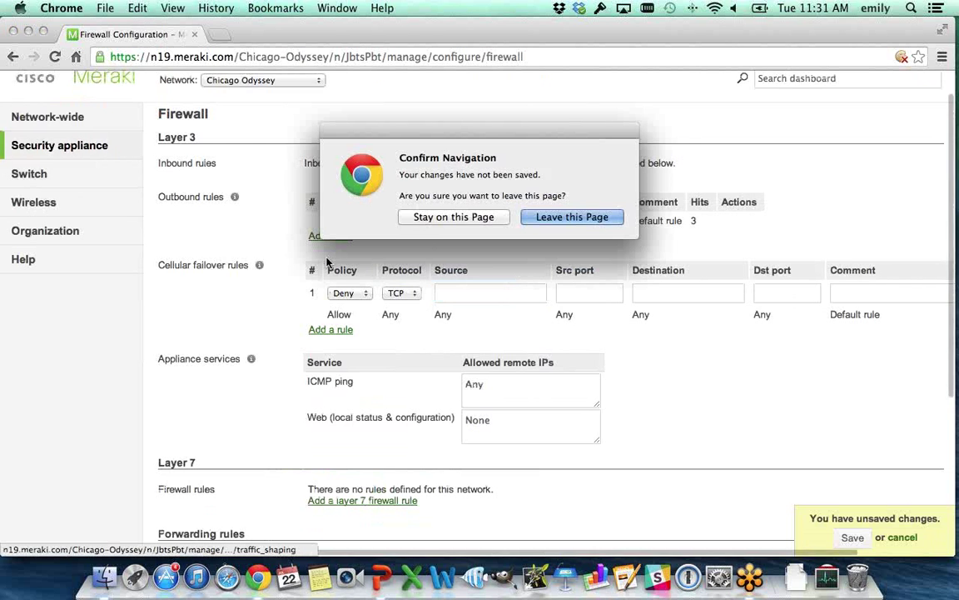
left_click(537, 214)
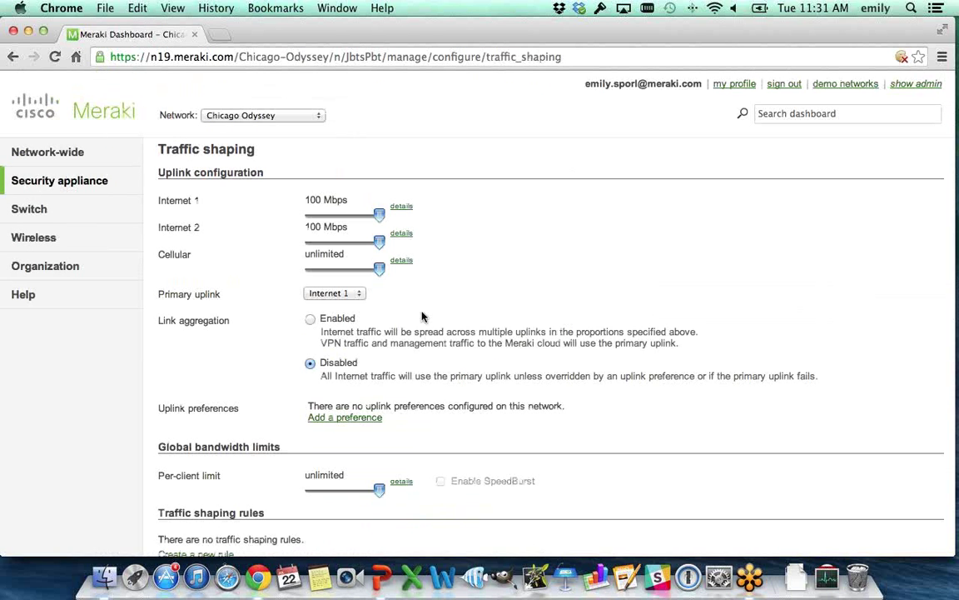
Step: Try a 500 Kbps limit on the cellular uplink, and return it to unlimited
scroll(422, 316, "down", 1)
left_click_drag(379, 228, 327, 225)
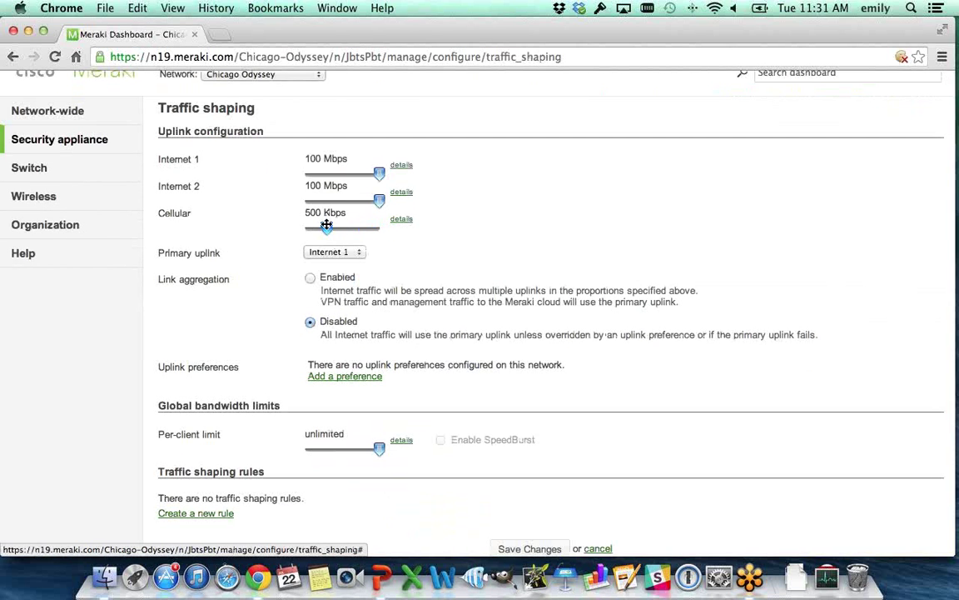
left_click_drag(327, 225, 384, 228)
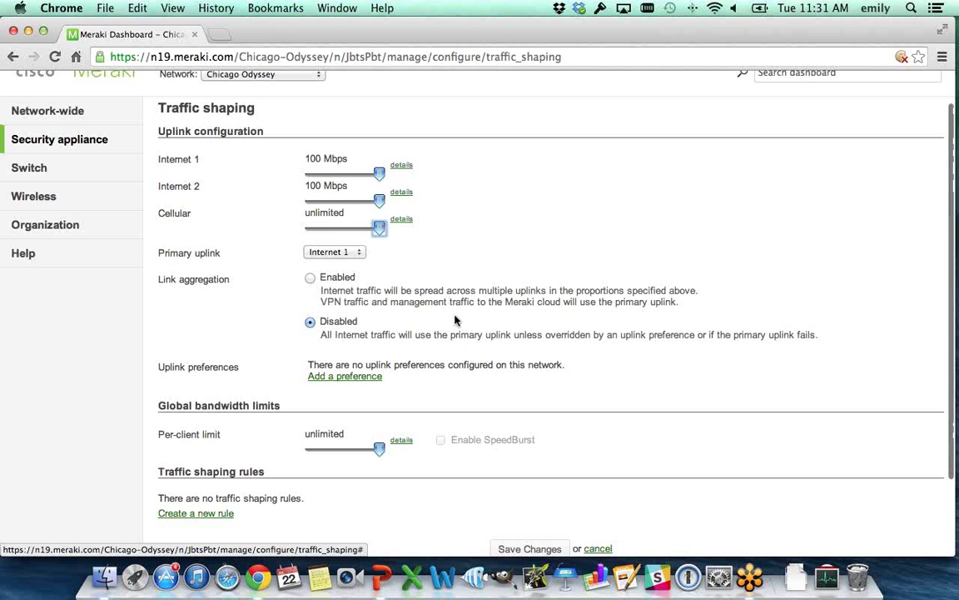
Step: Switch to the Systems Manager network and look through the list of available networks without changing it
scroll(455, 319, "up", 2)
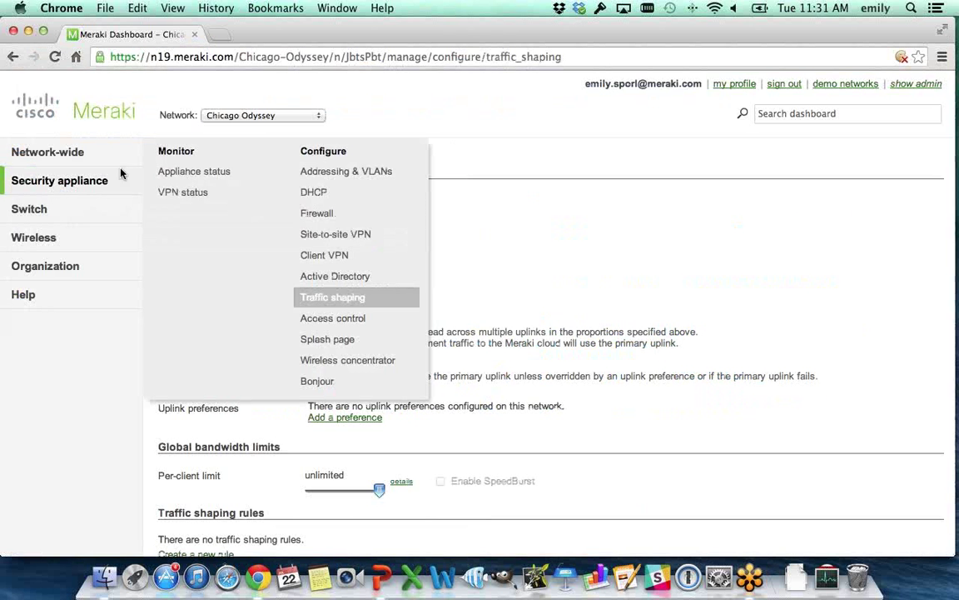
left_click(283, 114)
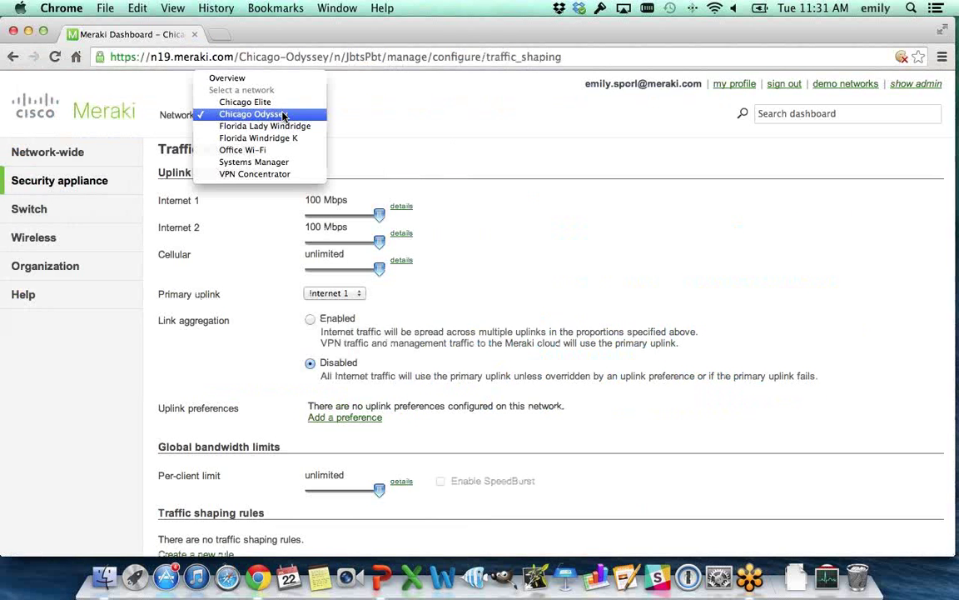
left_click(277, 162)
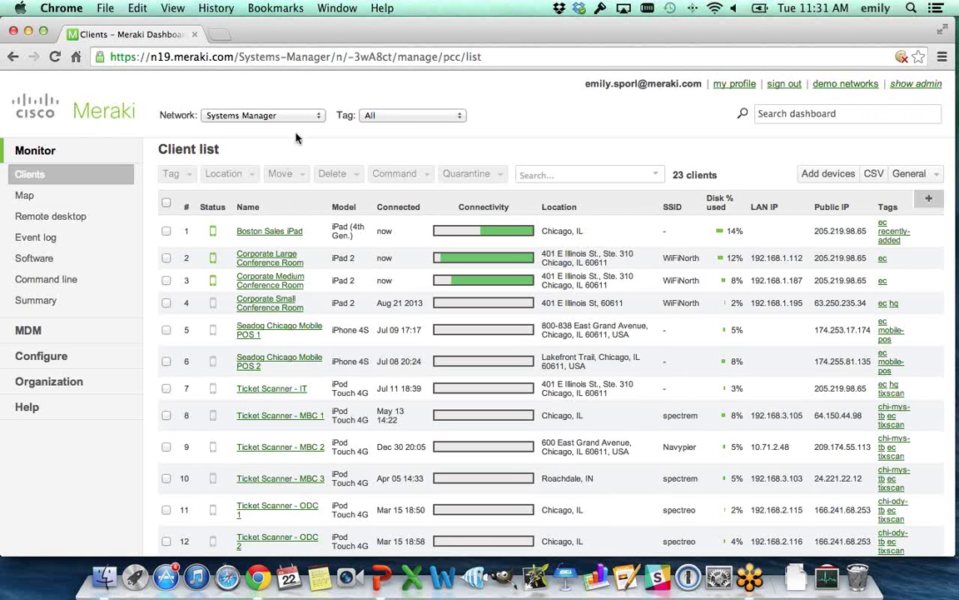
left_click(271, 115)
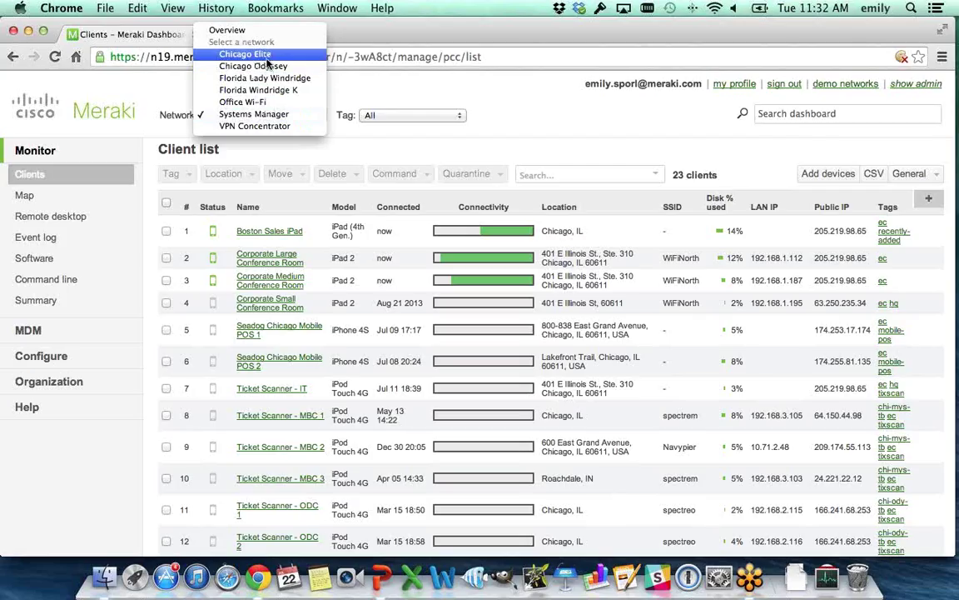
left_click(345, 78)
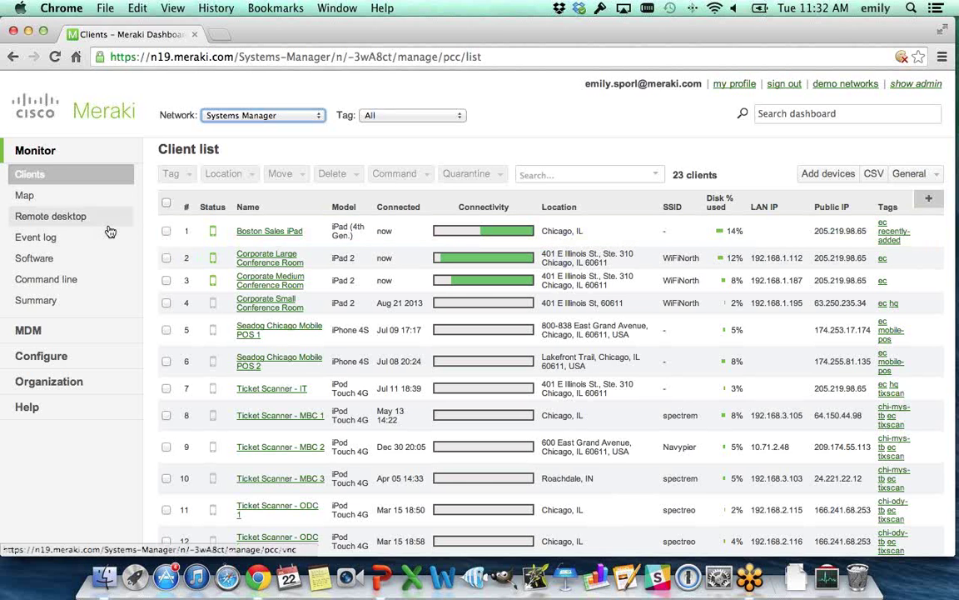
Step: Filter the client list by "ipad" and look through the columns that can be added to it
mouse_move(43, 331)
scroll(43, 337, "down", 1)
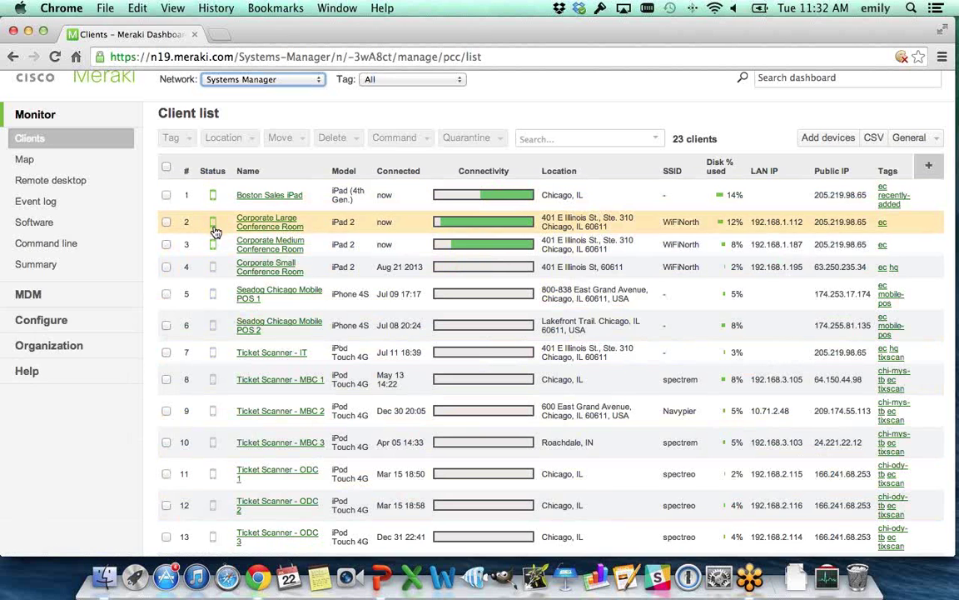
left_click(540, 140)
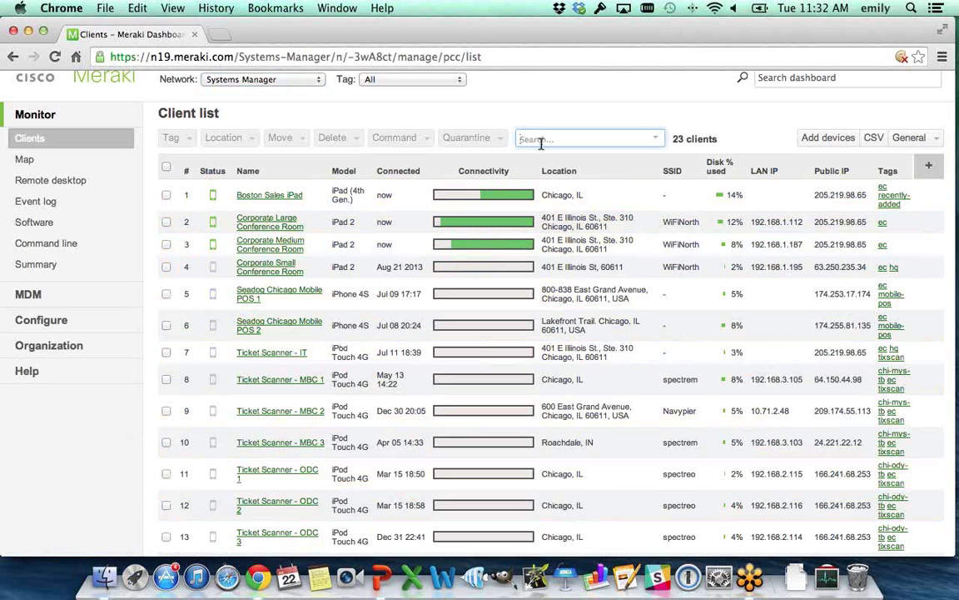
type("ipad")
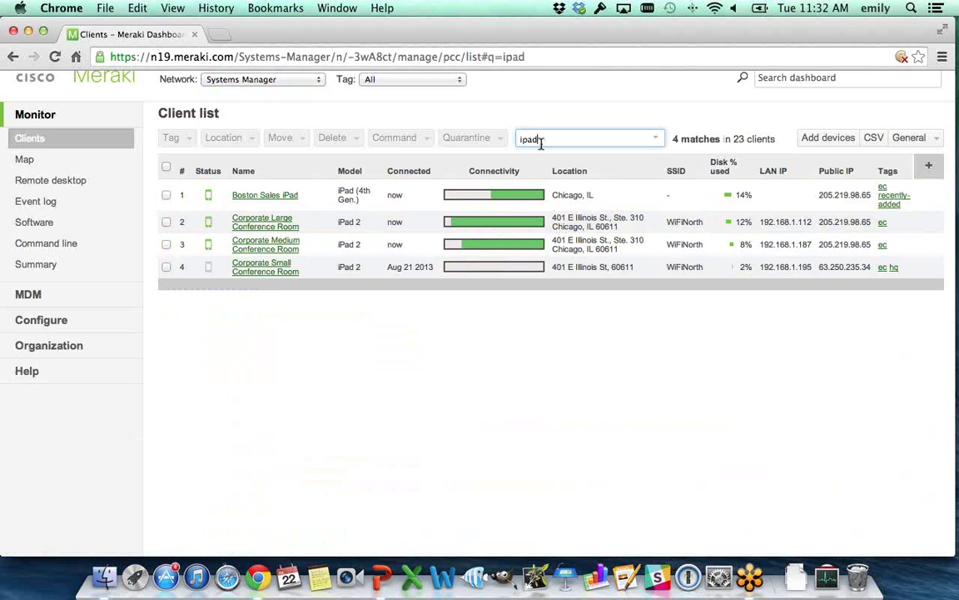
left_click(927, 170)
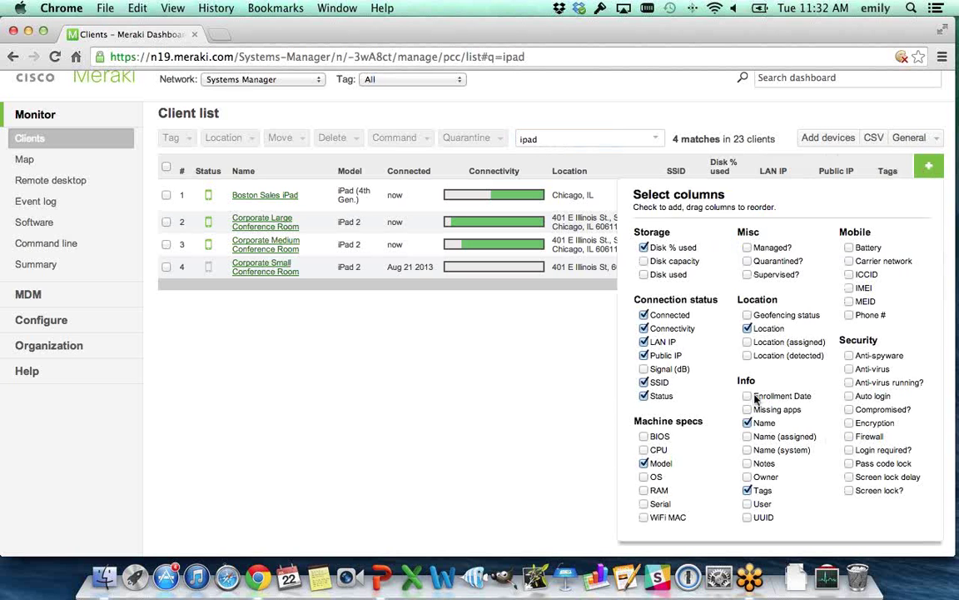
left_click(498, 396)
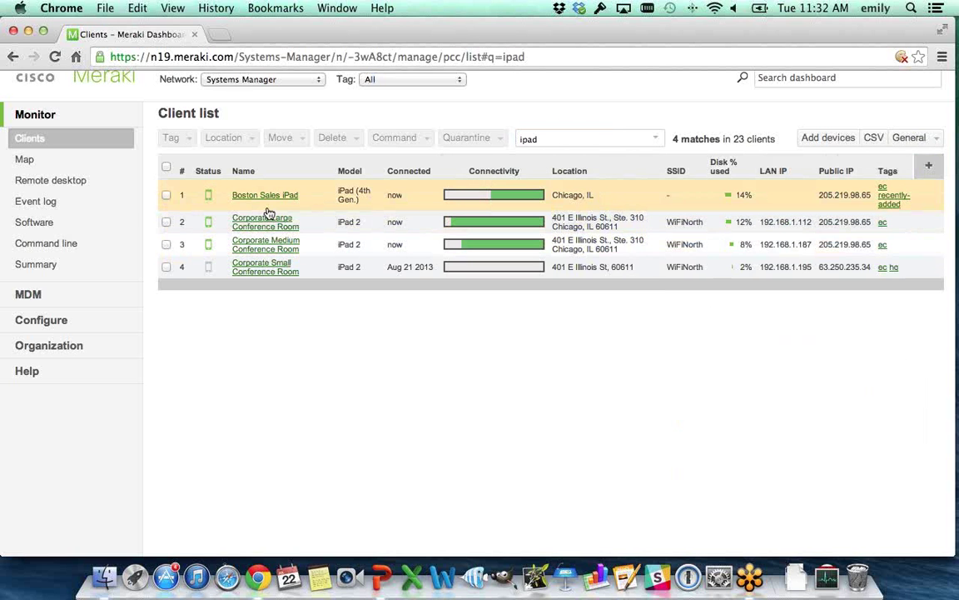
Step: Open the Corporate Medium Conference Room client and examine its device details, location, online status, MDM commands and restrictions
left_click(267, 245)
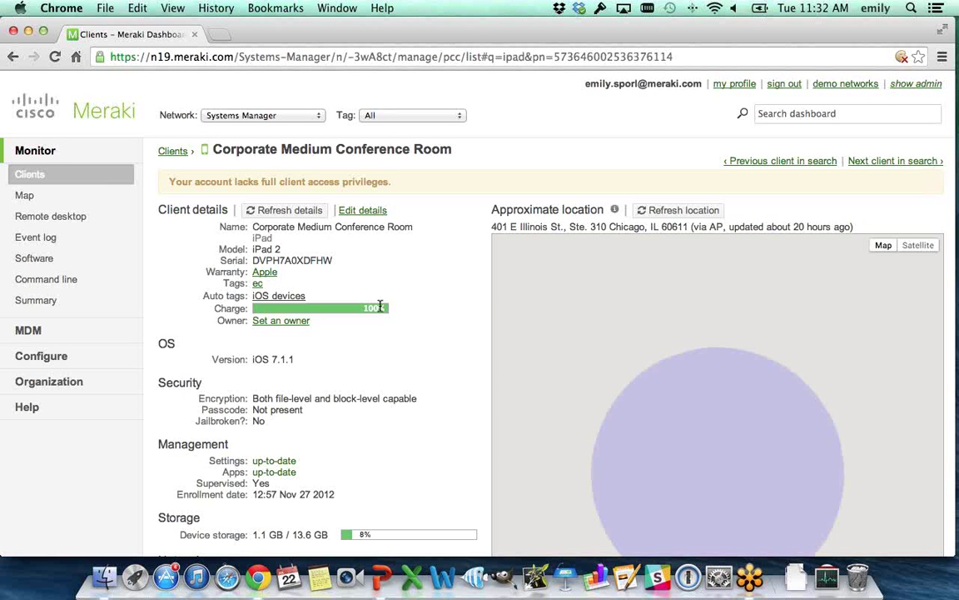
scroll(379, 308, "down", 2)
scroll(380, 310, "down", 4)
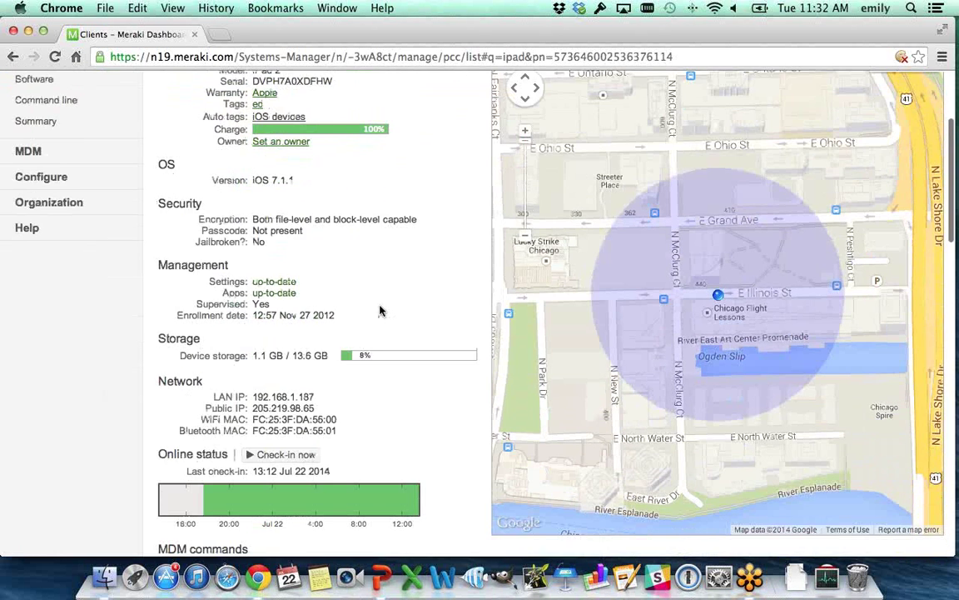
scroll(386, 307, "up", 3)
scroll(386, 306, "down", 10)
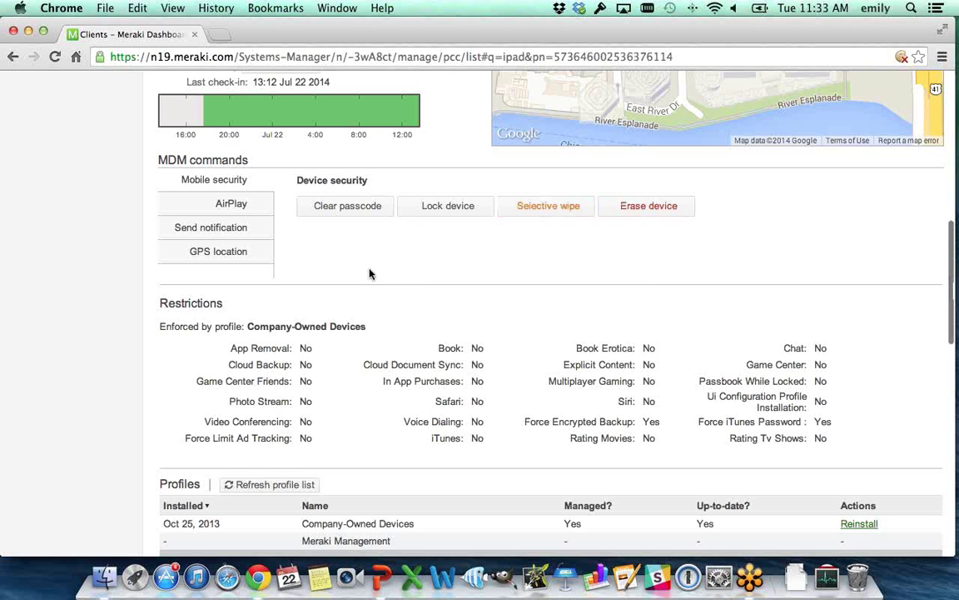
scroll(369, 272, "up", 5)
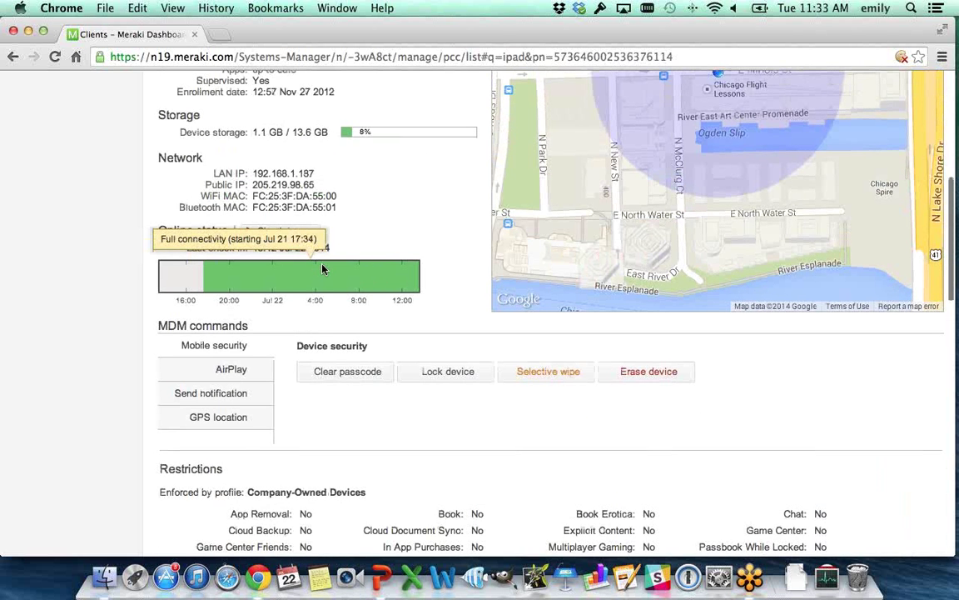
scroll(325, 267, "up", 5)
scroll(323, 268, "up", 5)
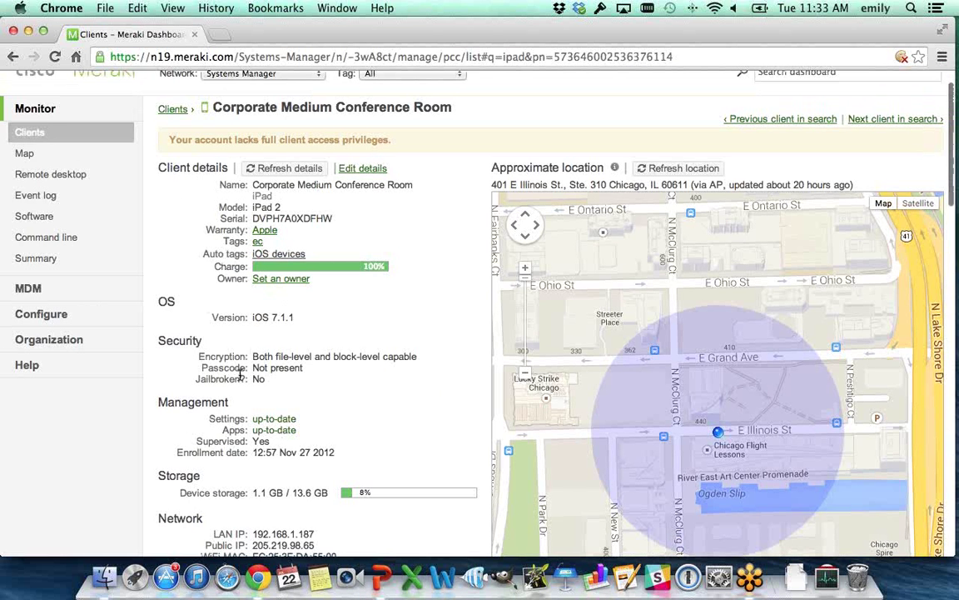
scroll(240, 375, "down", 4)
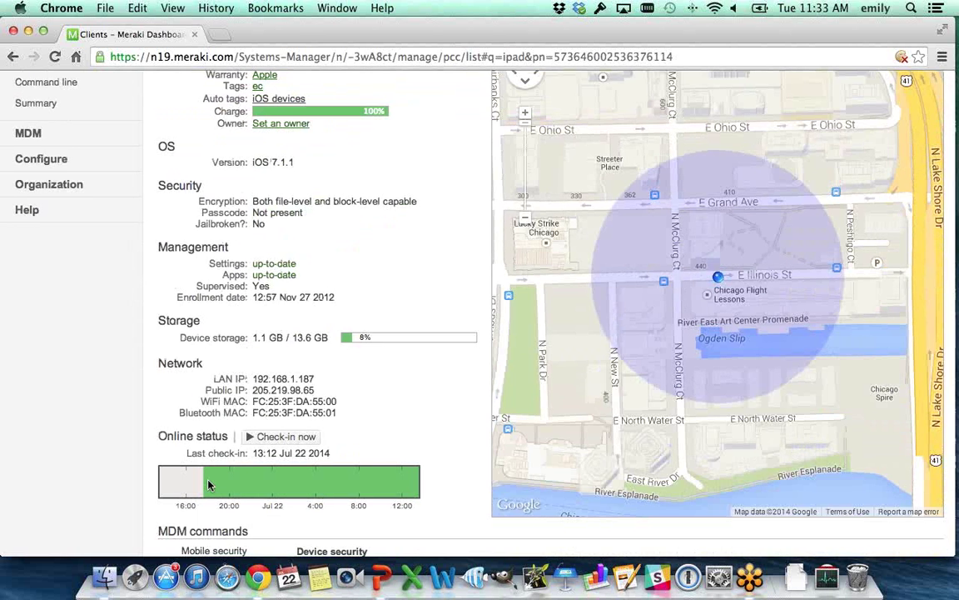
scroll(408, 494, "up", 5)
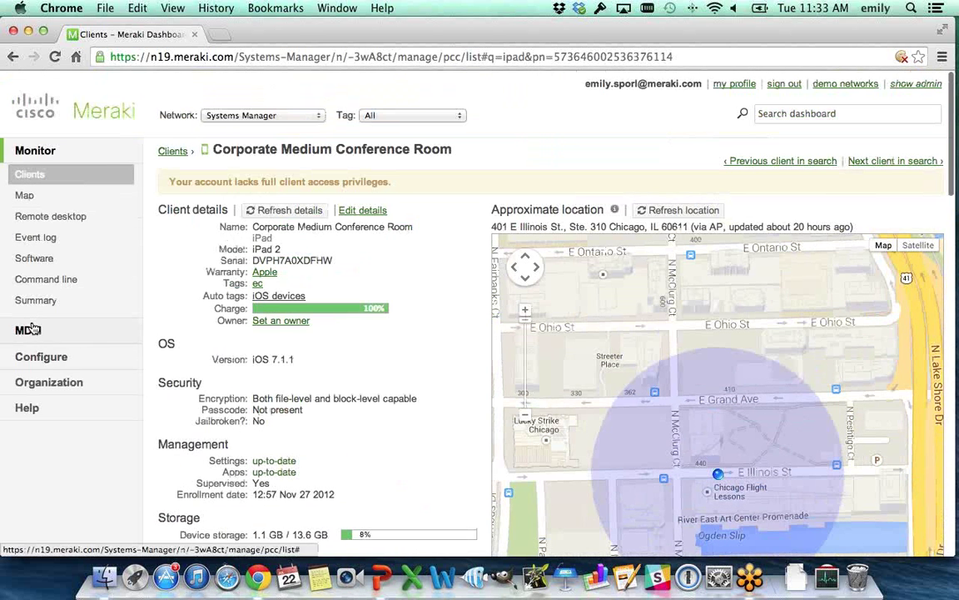
Step: Open the MDM mobile settings for the Corporate Office profile and turn on Enforce restrictions
left_click(25, 400)
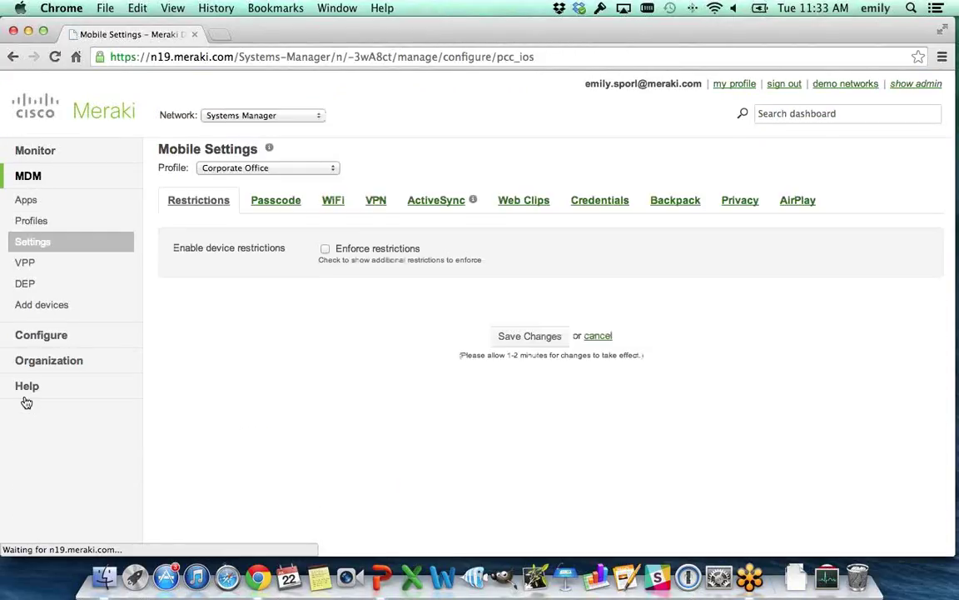
mouse_move(125, 383)
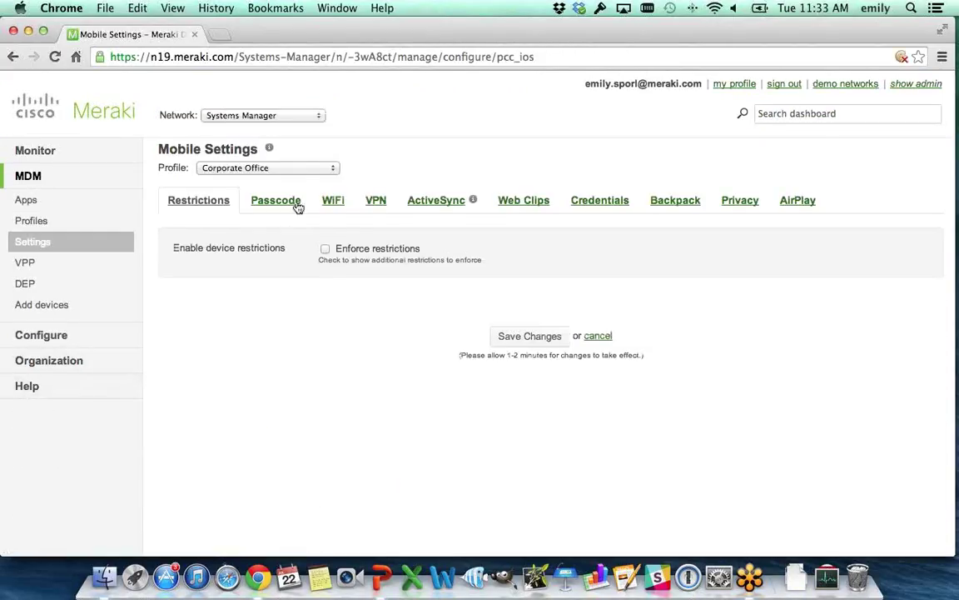
left_click(296, 168)
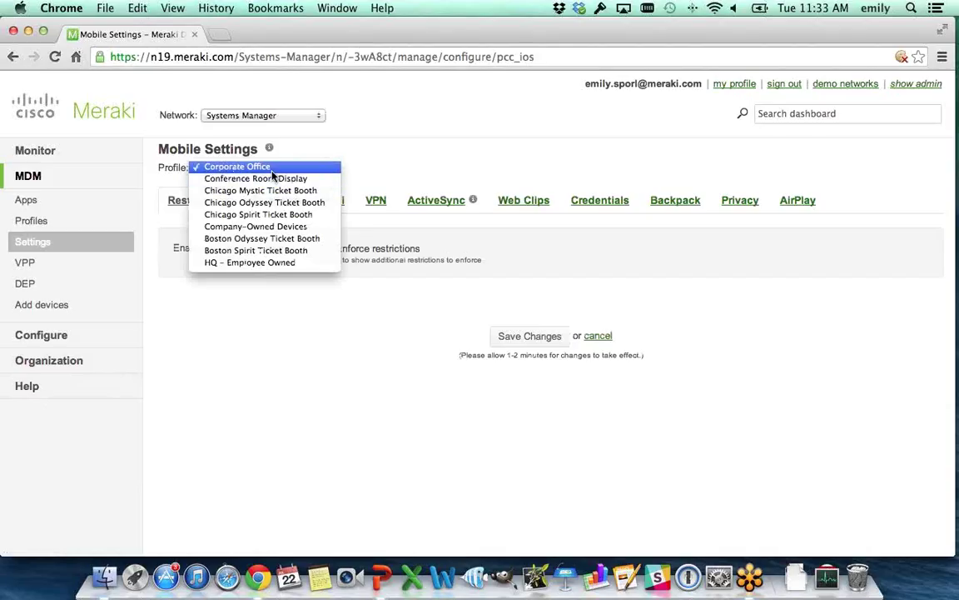
left_click(272, 170)
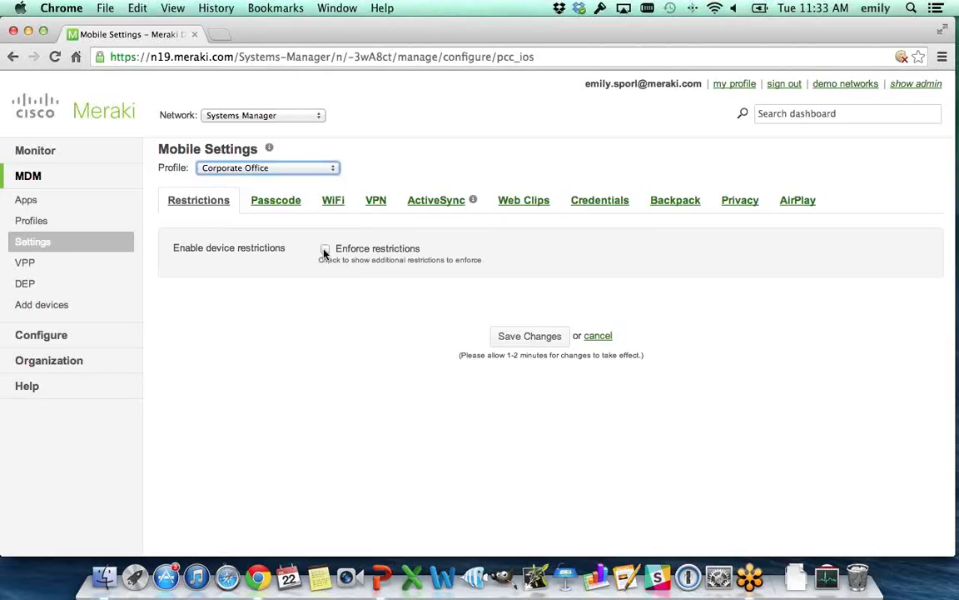
left_click(325, 248)
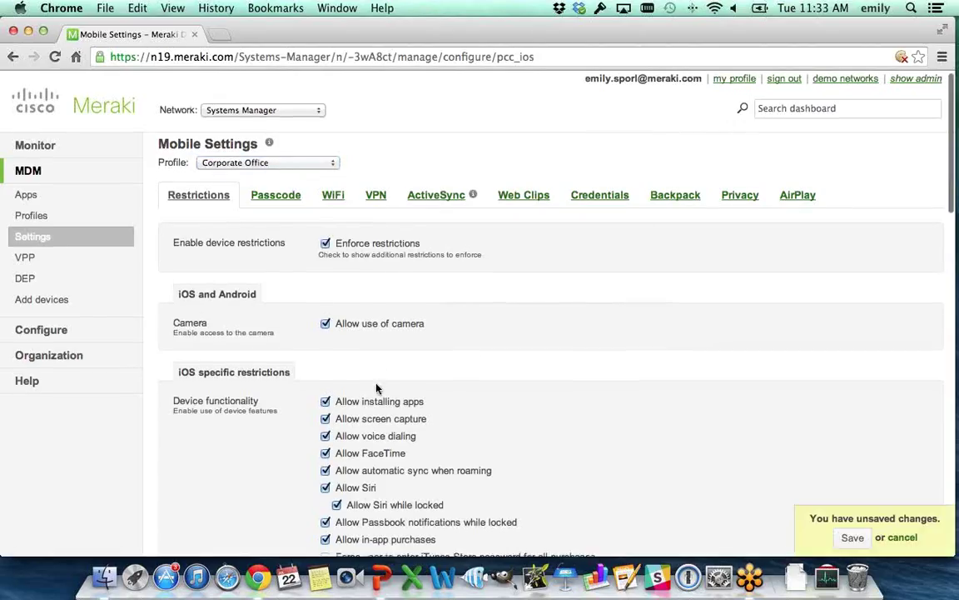
Step: Look through the iOS specific restrictions and turn off Show Control Center in lock screen (iOS 7)
scroll(376, 388, "down", 3)
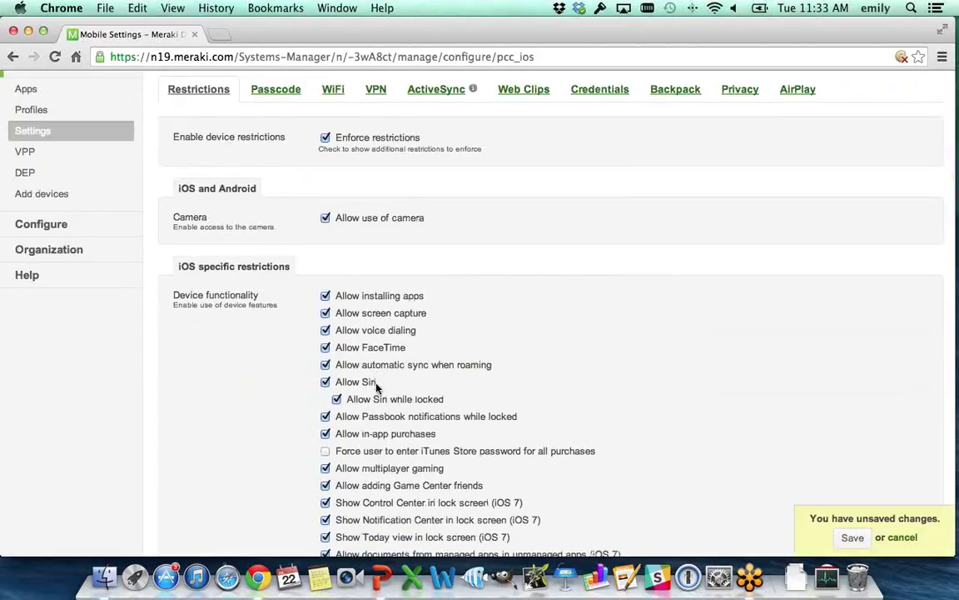
scroll(378, 390, "down", 2)
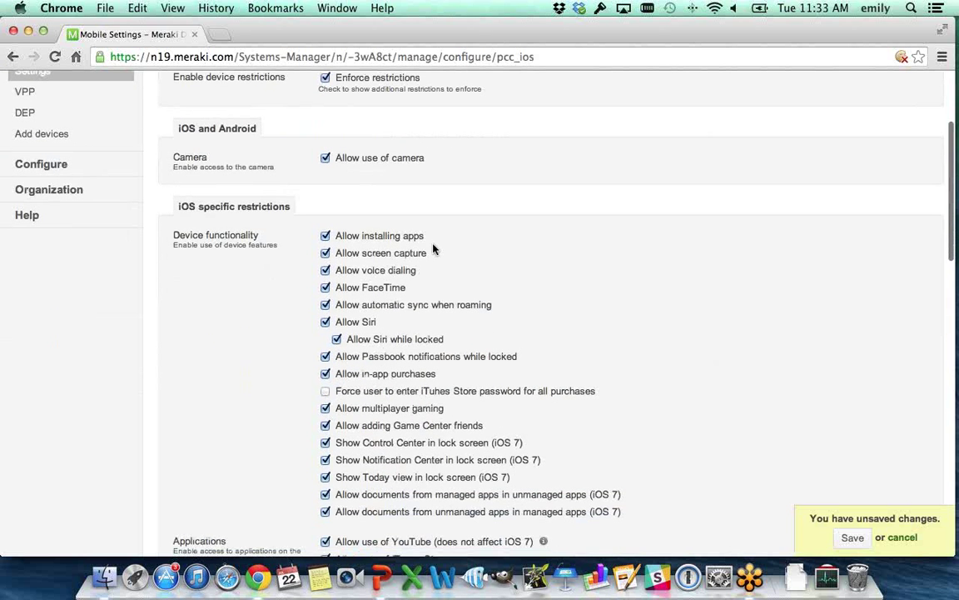
scroll(476, 308, "down", 3)
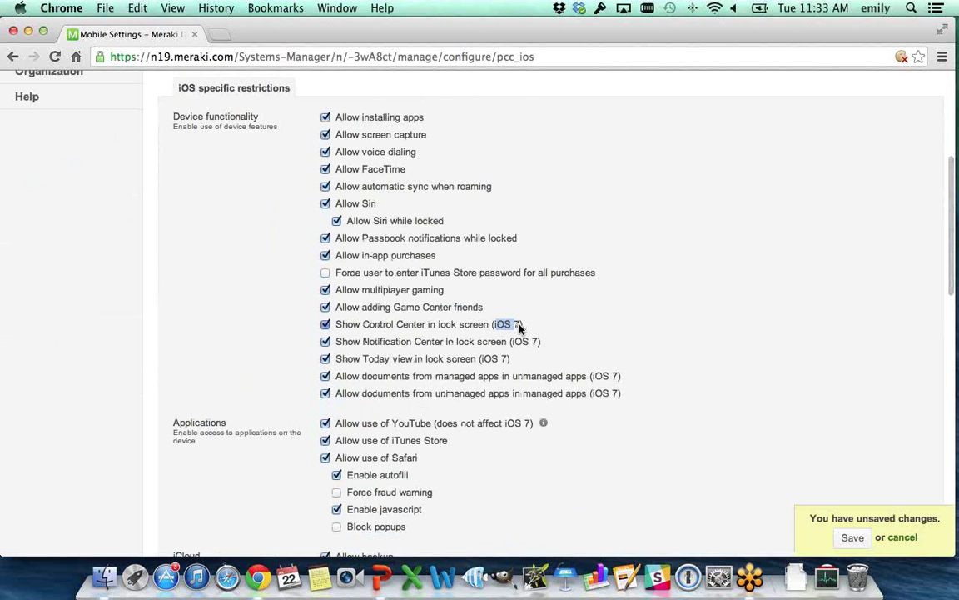
left_click(507, 325)
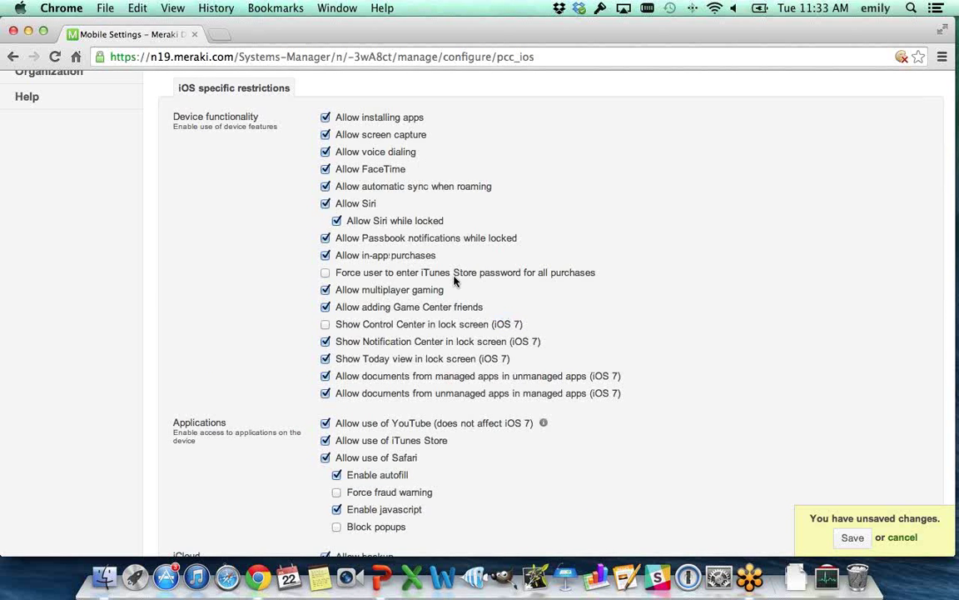
scroll(439, 310, "down", 6)
scroll(439, 311, "down", 3)
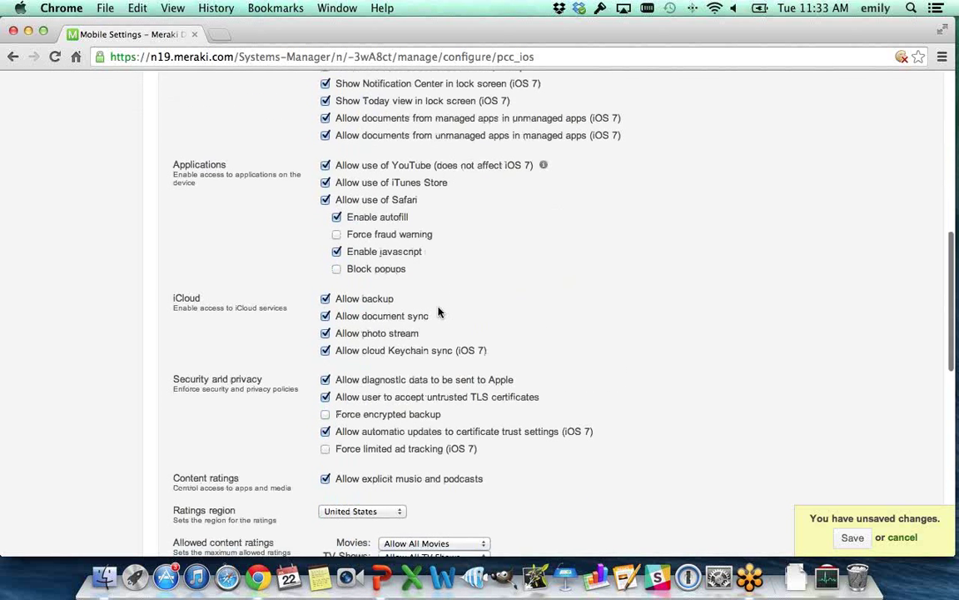
Step: Turn on Require passcode in the Corporate Office profile's passcode settings
scroll(438, 310, "up", 15)
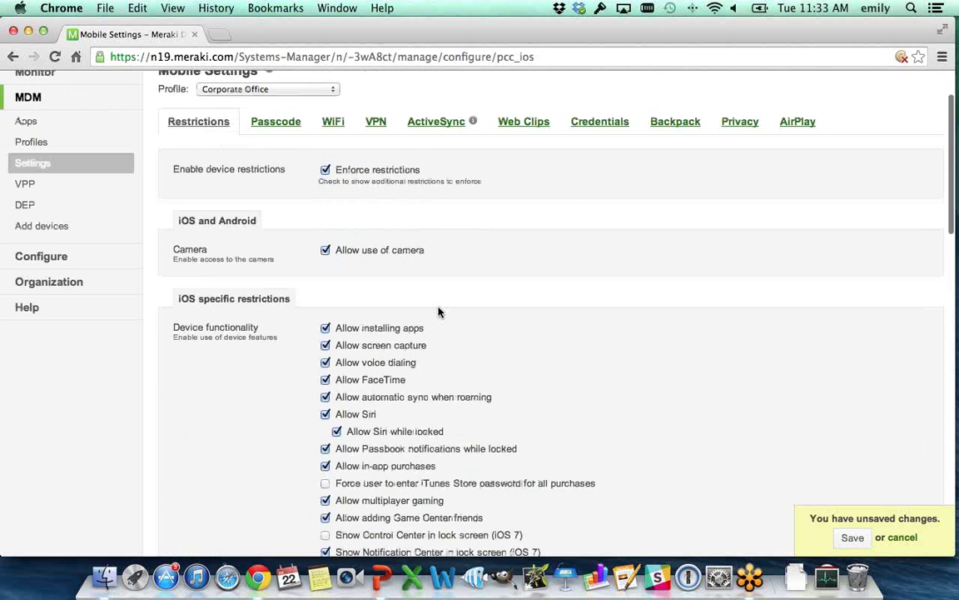
left_click(291, 155)
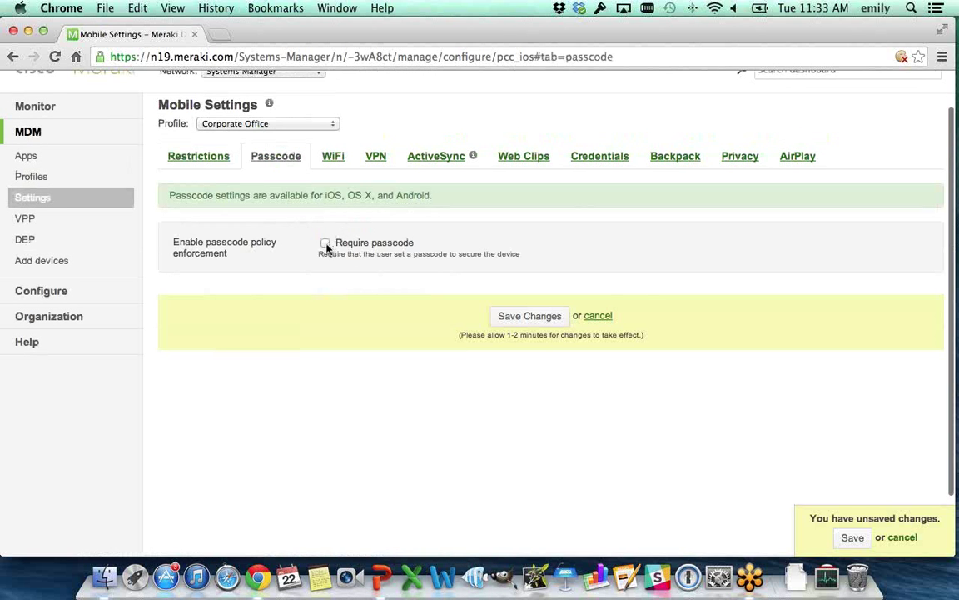
left_click(324, 242)
Step: Examine the Corporate Office profile's WiFi settings and the list of available profiles without changing the selected profile
left_click(334, 158)
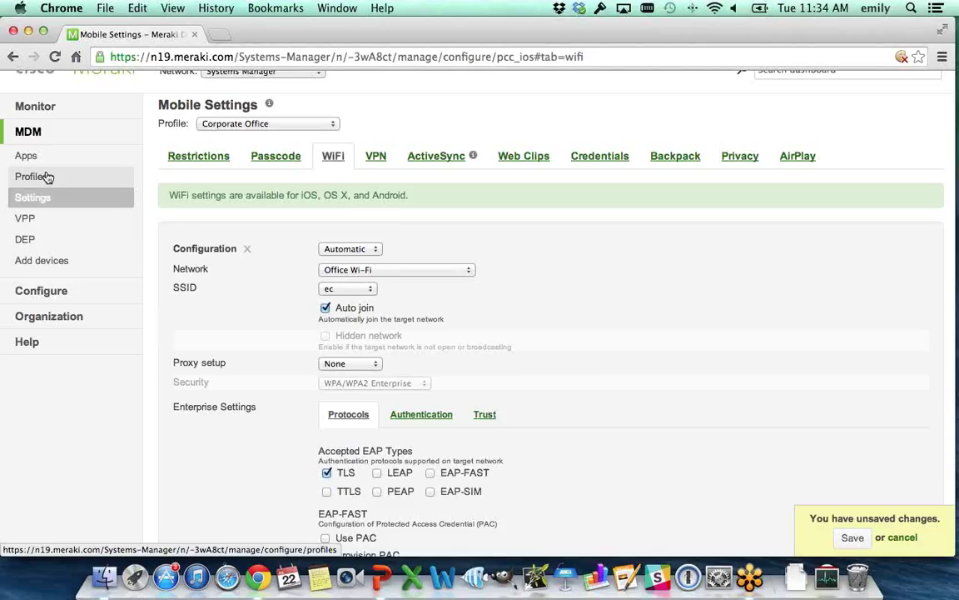
left_click(240, 125)
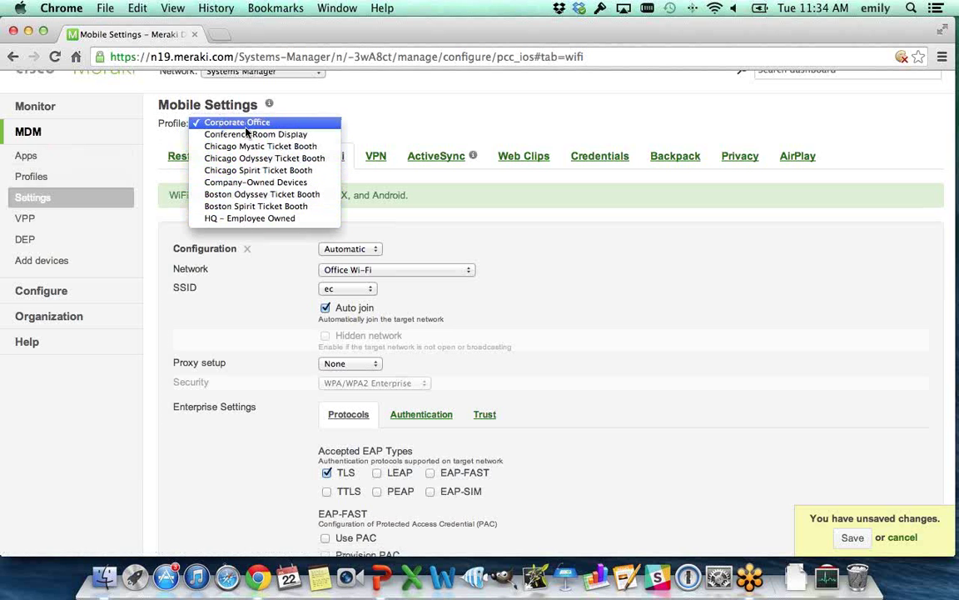
left_click(364, 103)
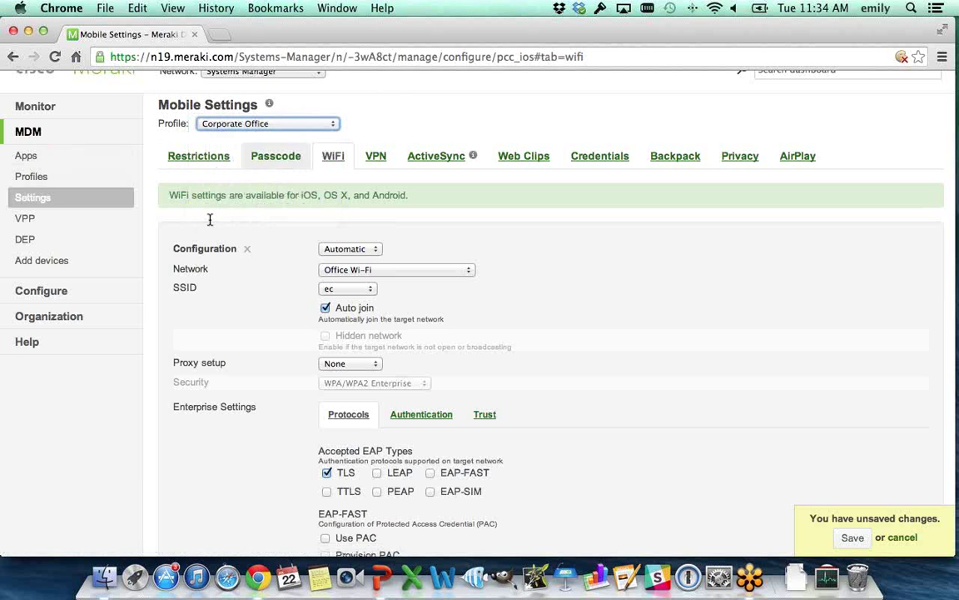
Step: Leave the mobile settings without saving and open the new iOS enterprise app form in MDM app management
mouse_move(135, 298)
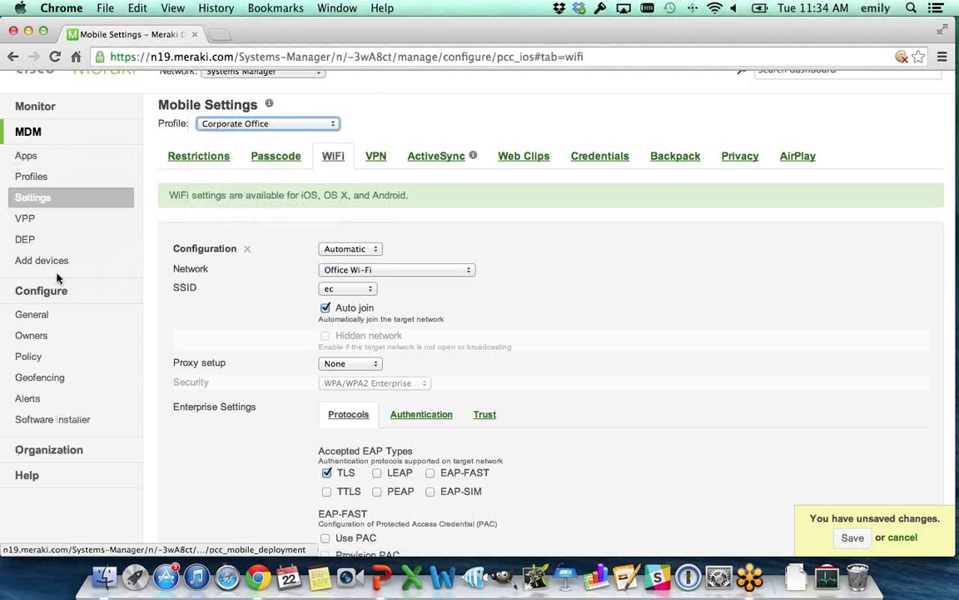
scroll(57, 274, "down", 1)
left_click(37, 145)
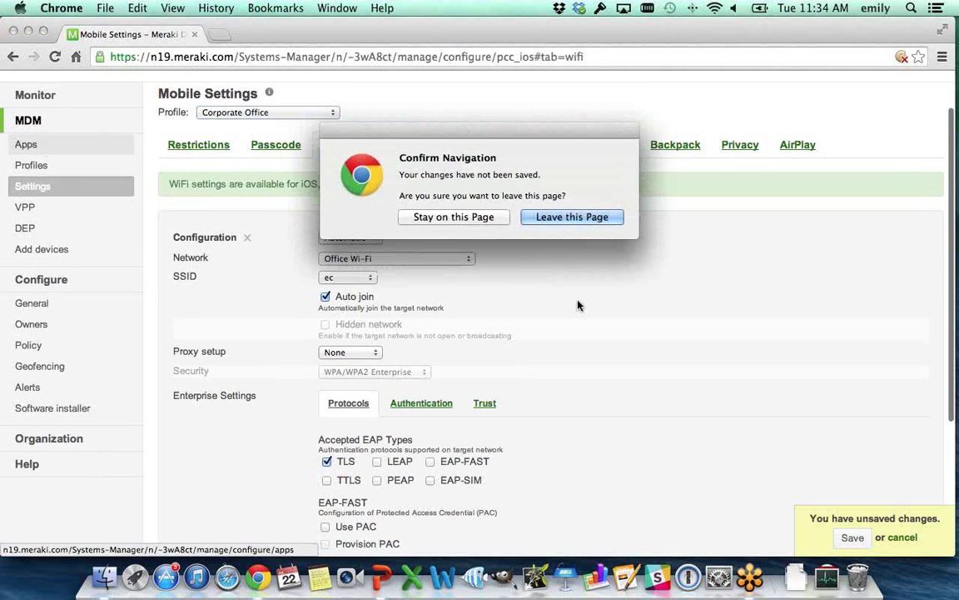
left_click(575, 216)
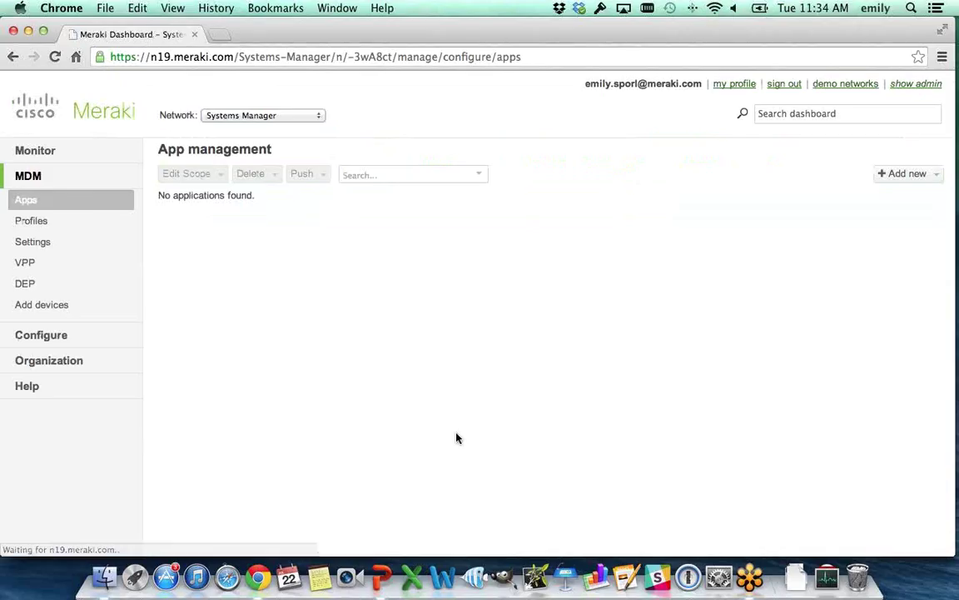
left_click(912, 175)
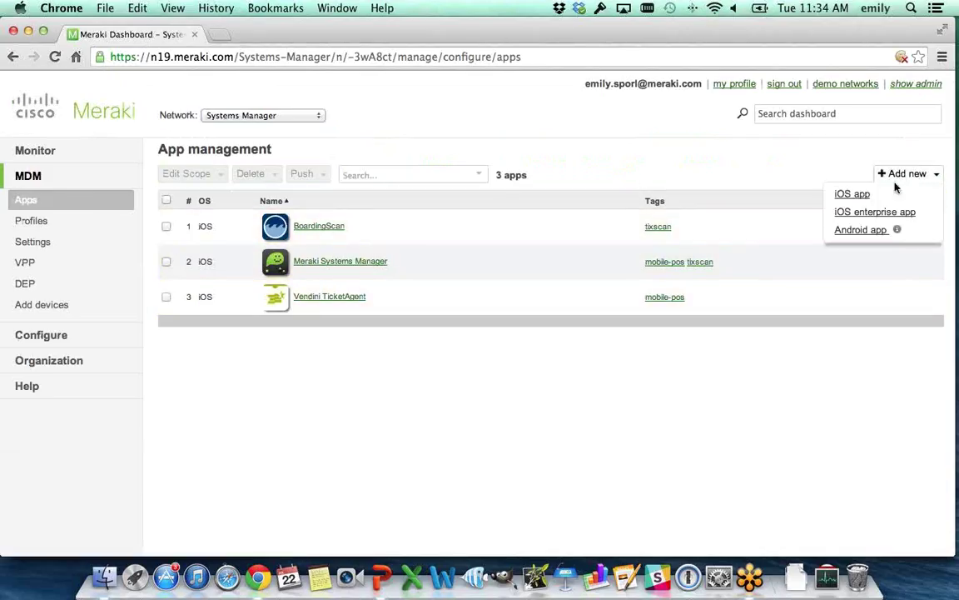
left_click(841, 213)
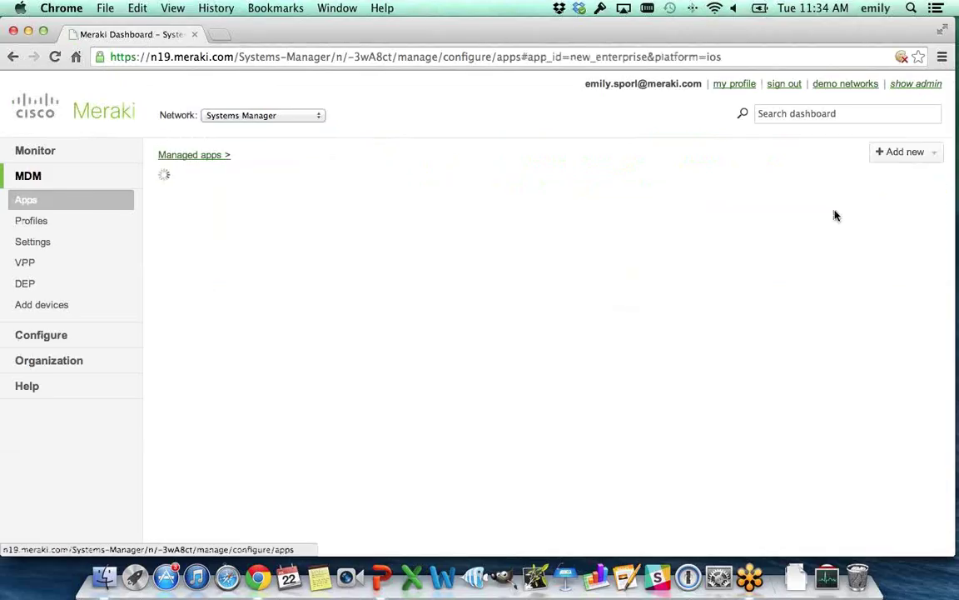
Step: Start adding a regular iOS app and search the app catalog for "angry birds"
left_click(932, 154)
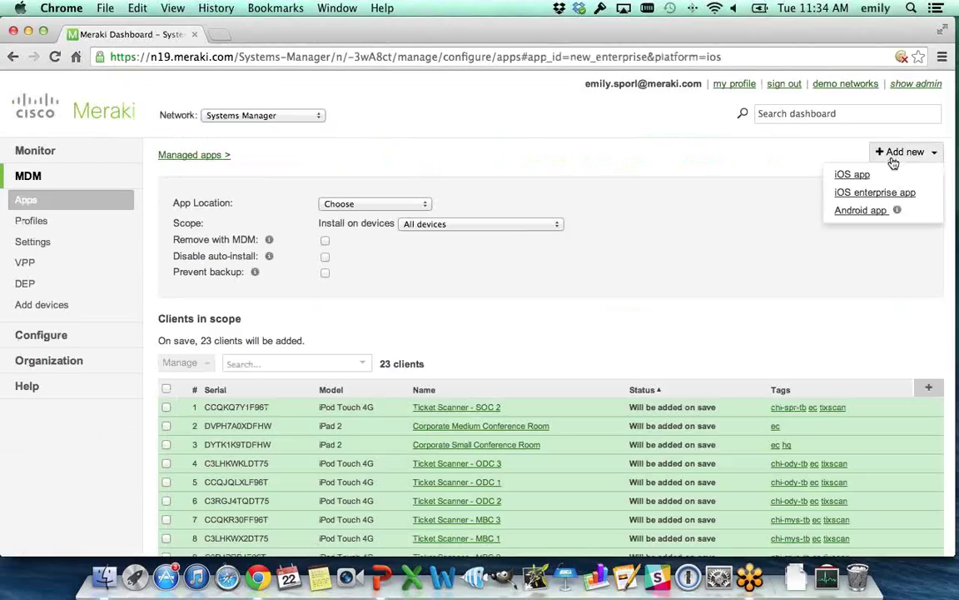
left_click(845, 175)
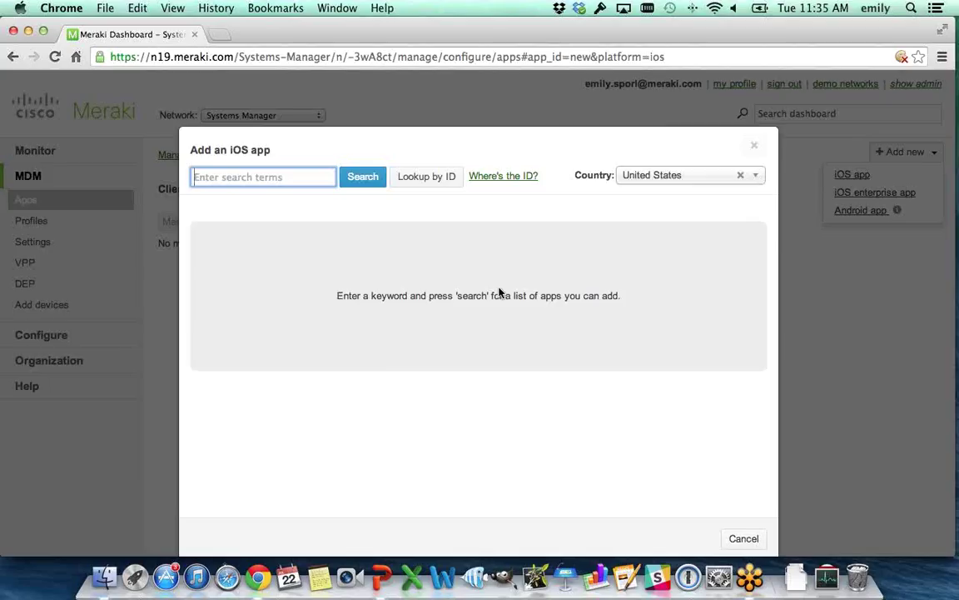
type("angry vid")
key("BackSpace")
key("BackSpace")
key("BackSpace")
type("birds")
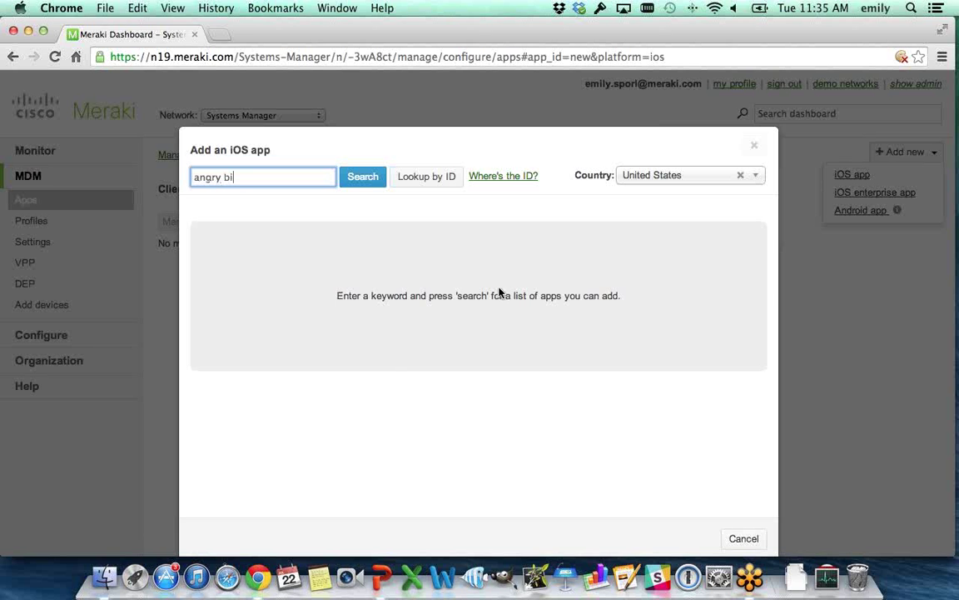
left_click(354, 180)
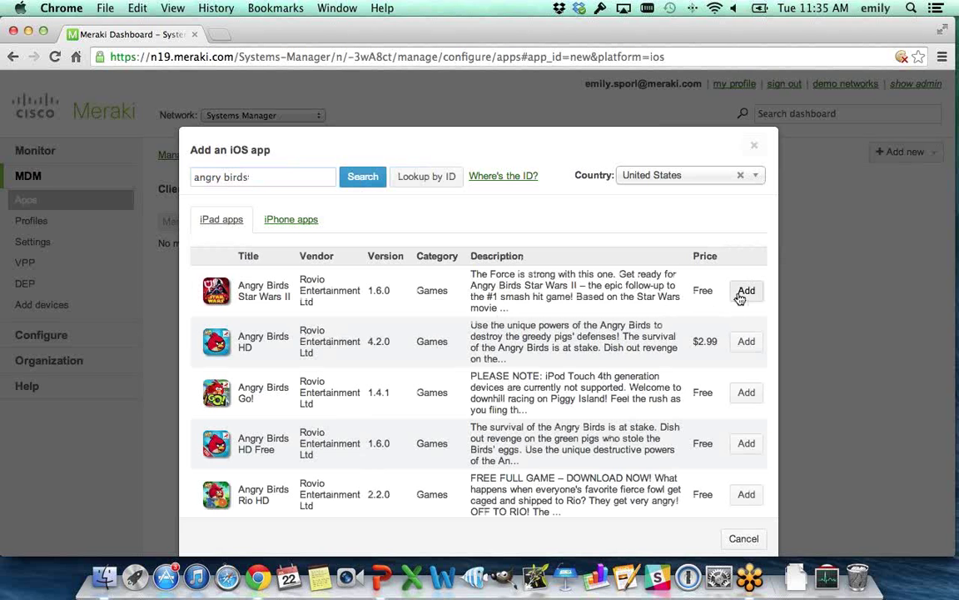
Step: Add the Angry Birds HD iPad app, keep VPP codes as its purchase method and activate the redemption codes field
left_click(747, 342)
scroll(672, 305, "down", 2)
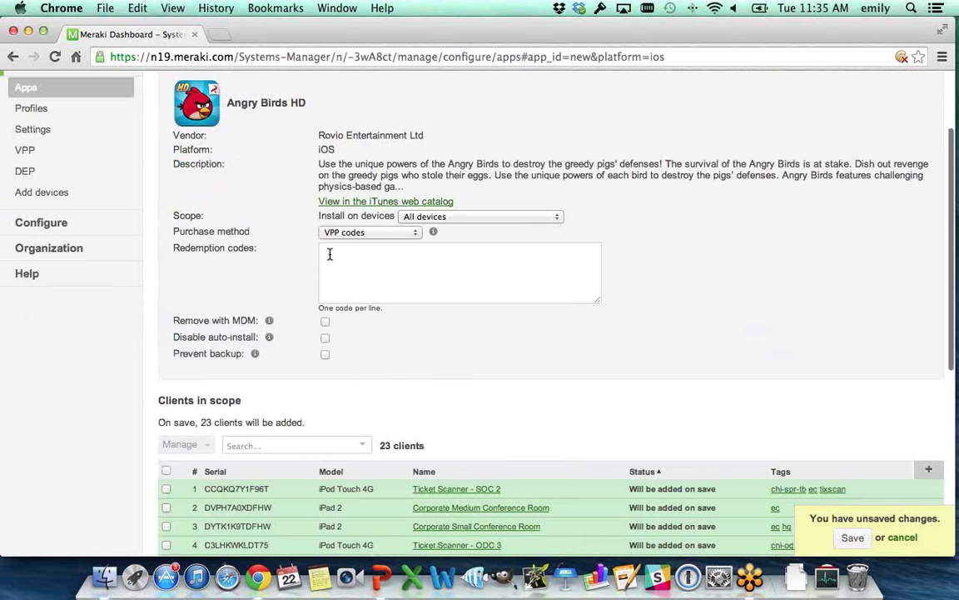
left_click(368, 233)
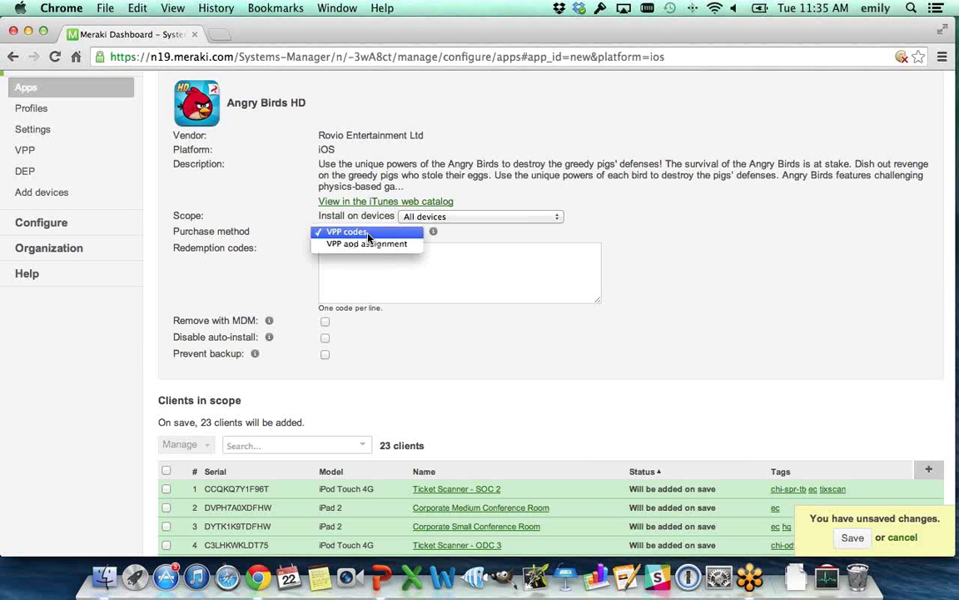
left_click(368, 235)
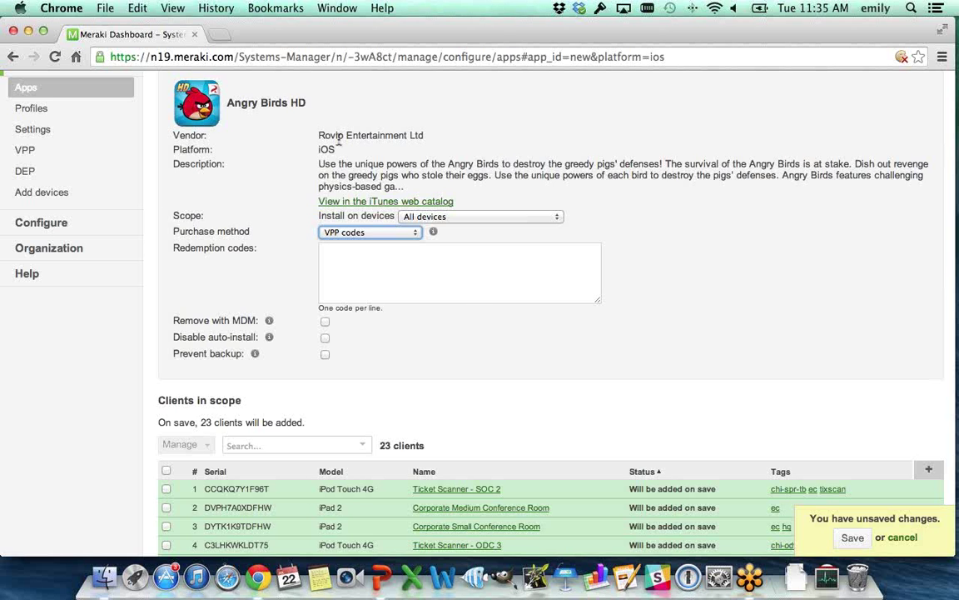
scroll(255, 164, "up", 3)
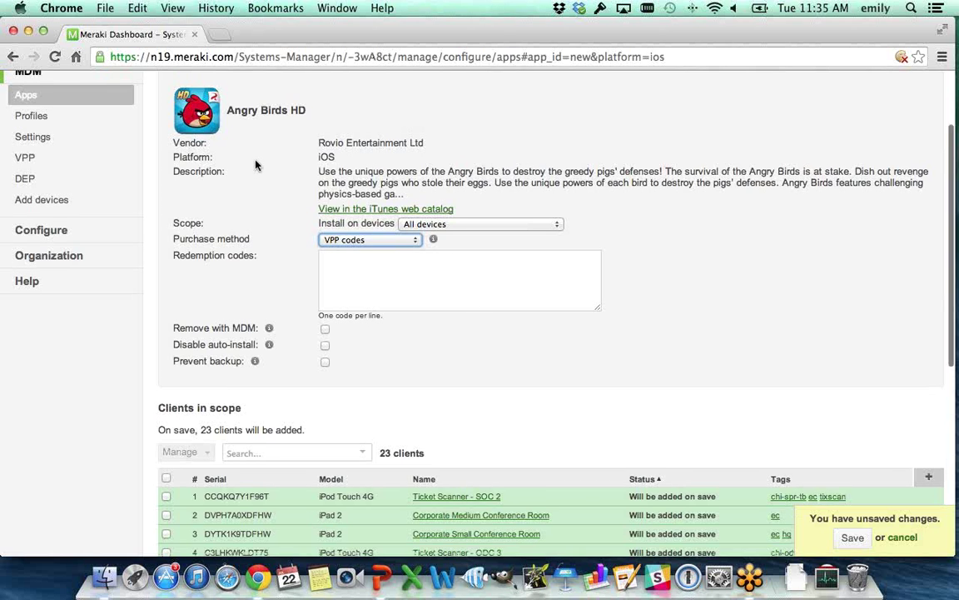
scroll(316, 259, "down", 1)
left_click(356, 278)
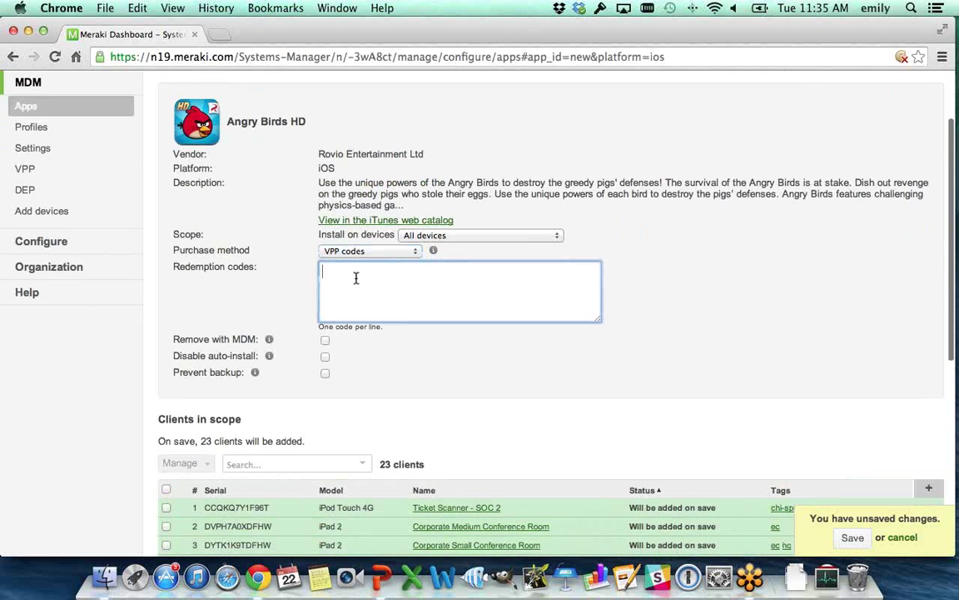
Step: Limit the Angry Birds HD install scope to devices with ANY of the following tags and add the tag ec
scroll(469, 400, "down", 3)
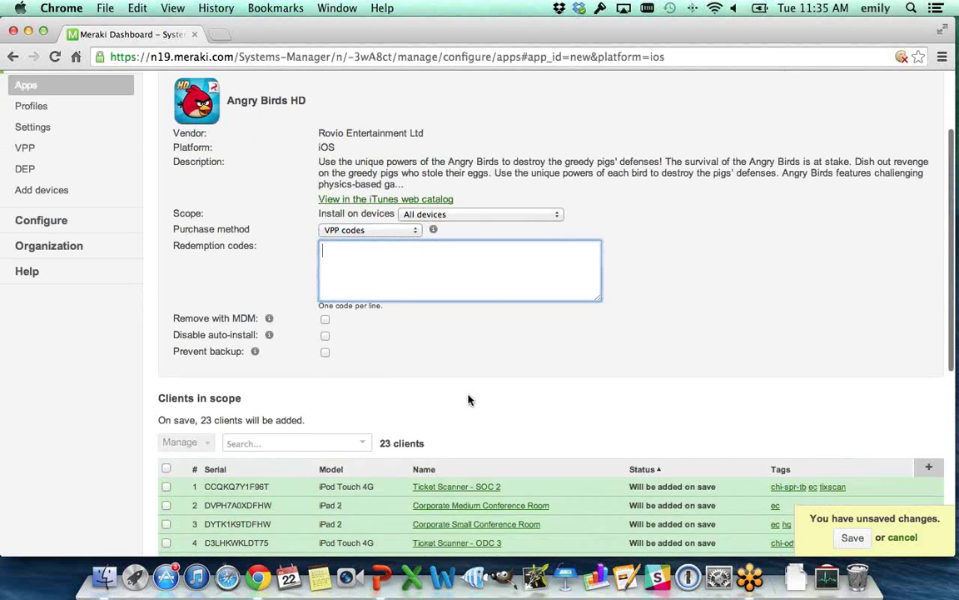
left_click(486, 187)
left_click(487, 194)
left_click(409, 207)
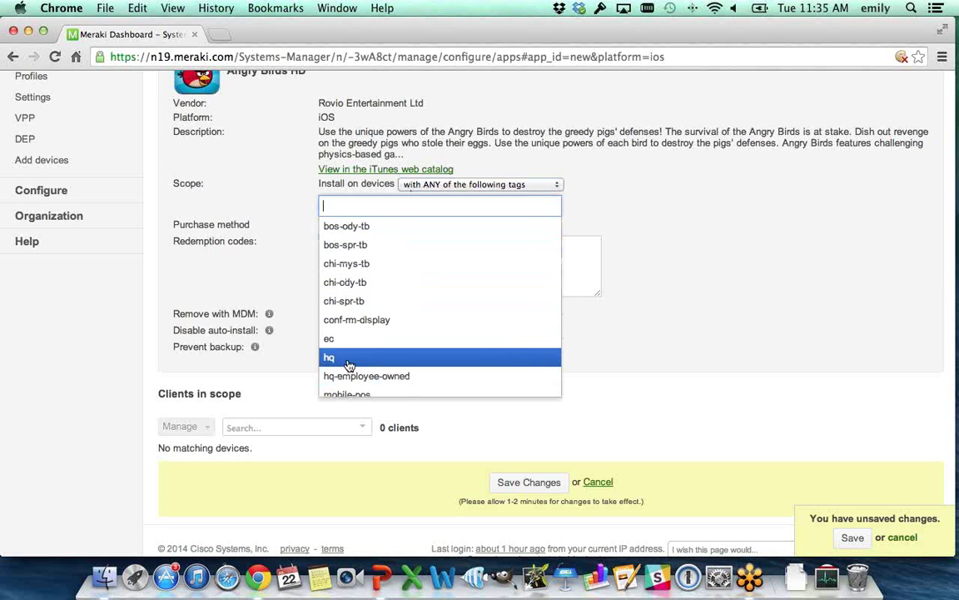
scroll(350, 362, "down", 2)
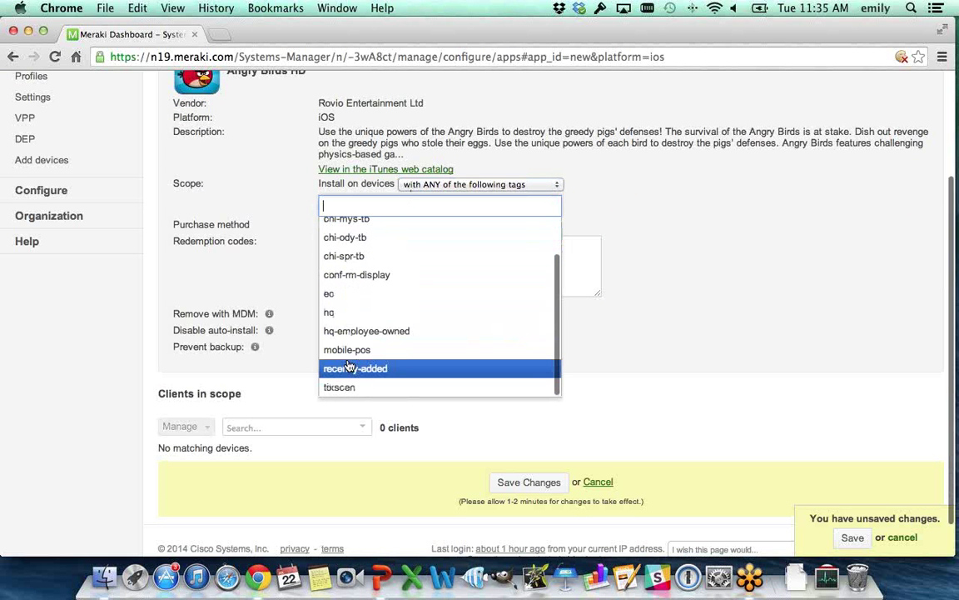
left_click(374, 298)
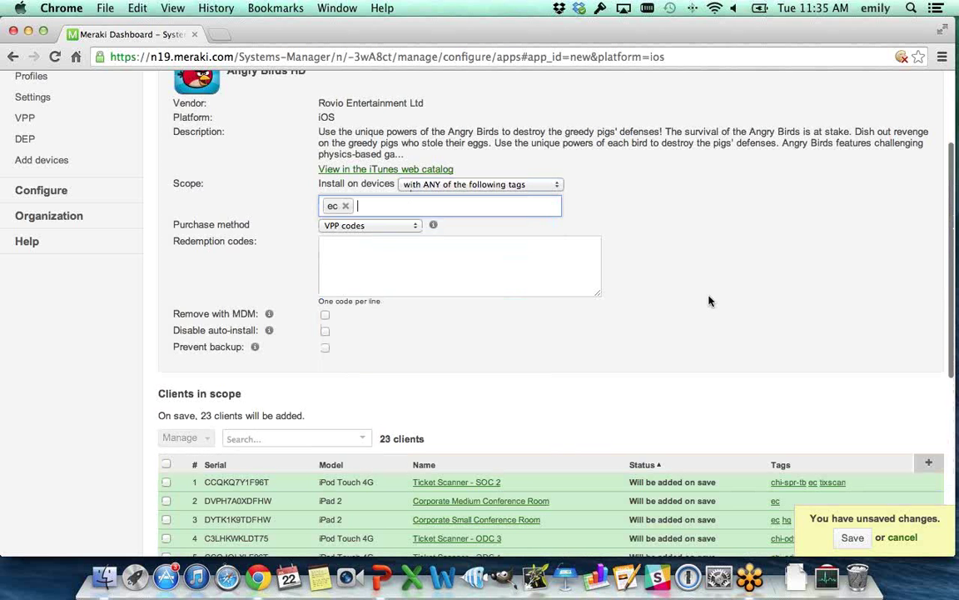
Step: Switch to the Chicago Odyssey network, leaving the app page without saving its changes
scroll(709, 301, "up", 5)
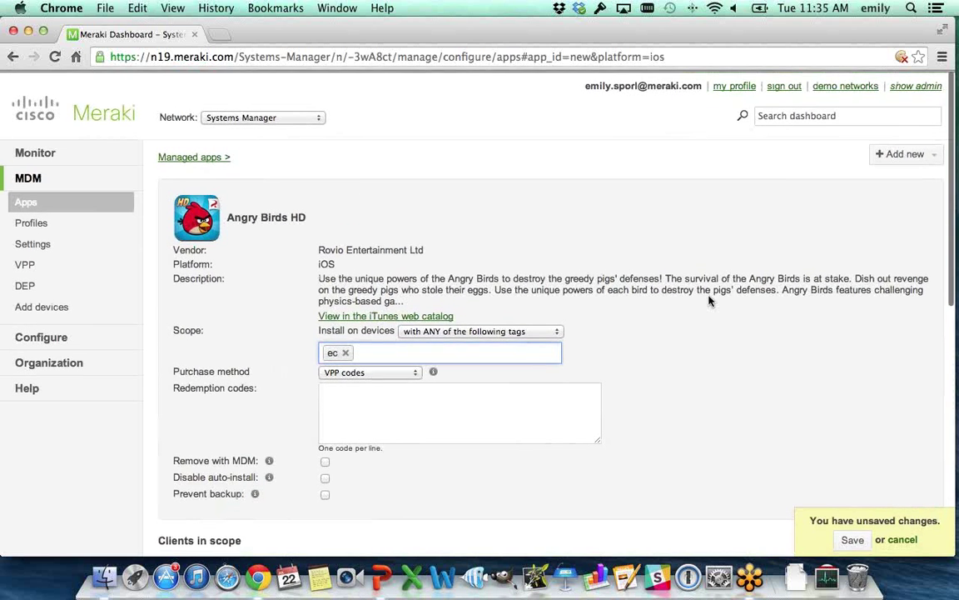
left_click(291, 116)
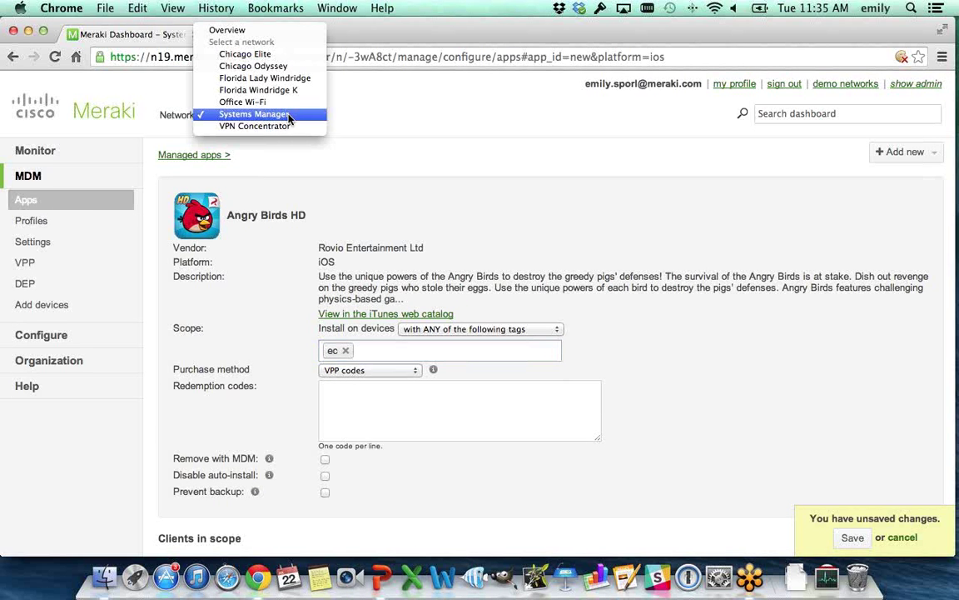
left_click(253, 66)
left_click(568, 217)
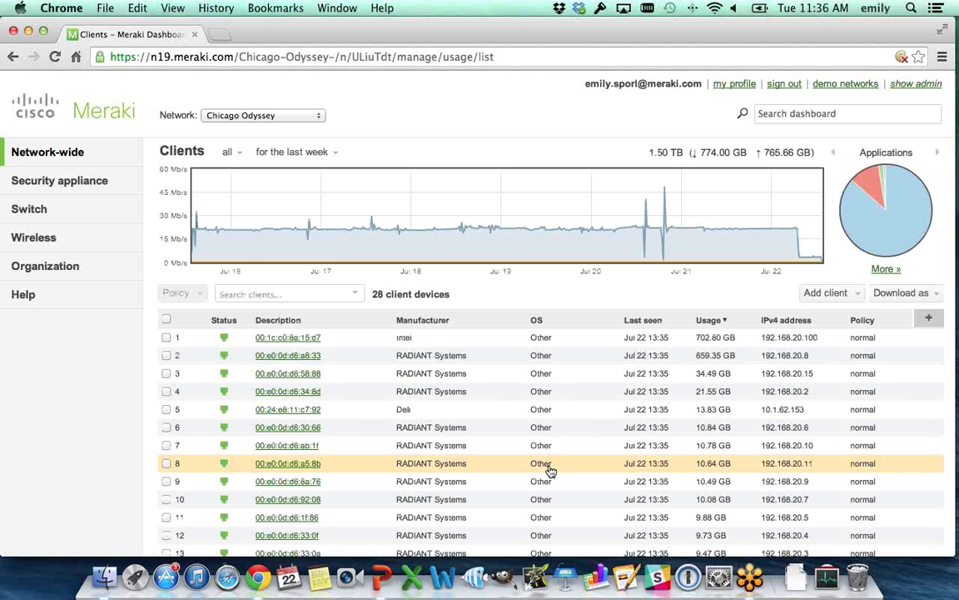
Step: Switch to Microsoft PowerPoint and advance the slide show to the Enhancing guest experience slide
key("super+Tab")
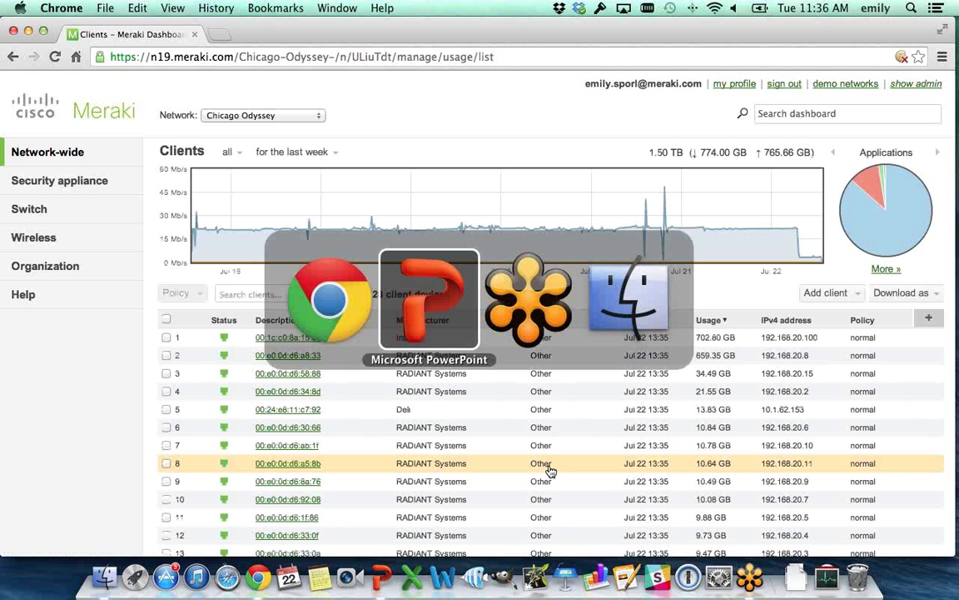
key("Right")
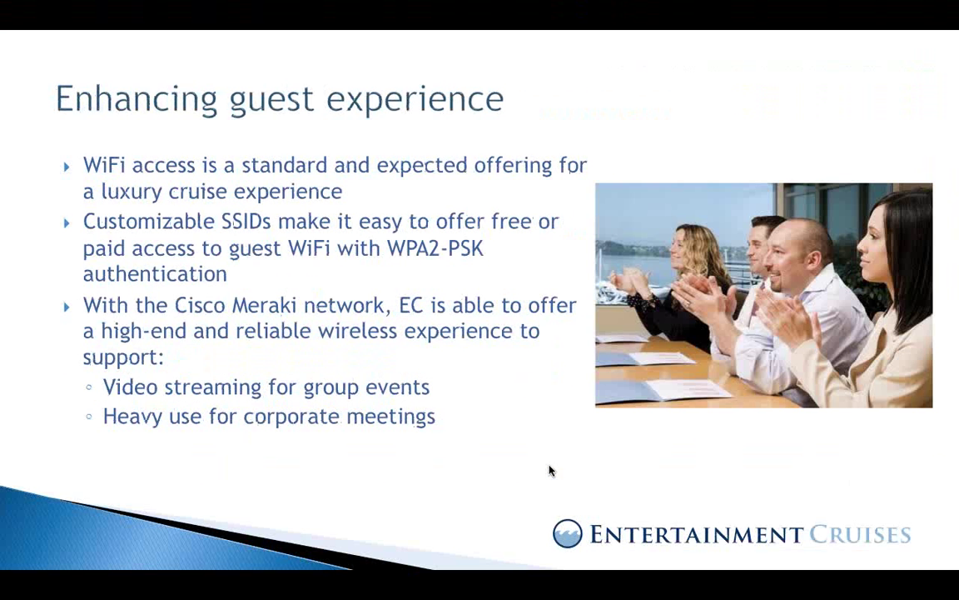
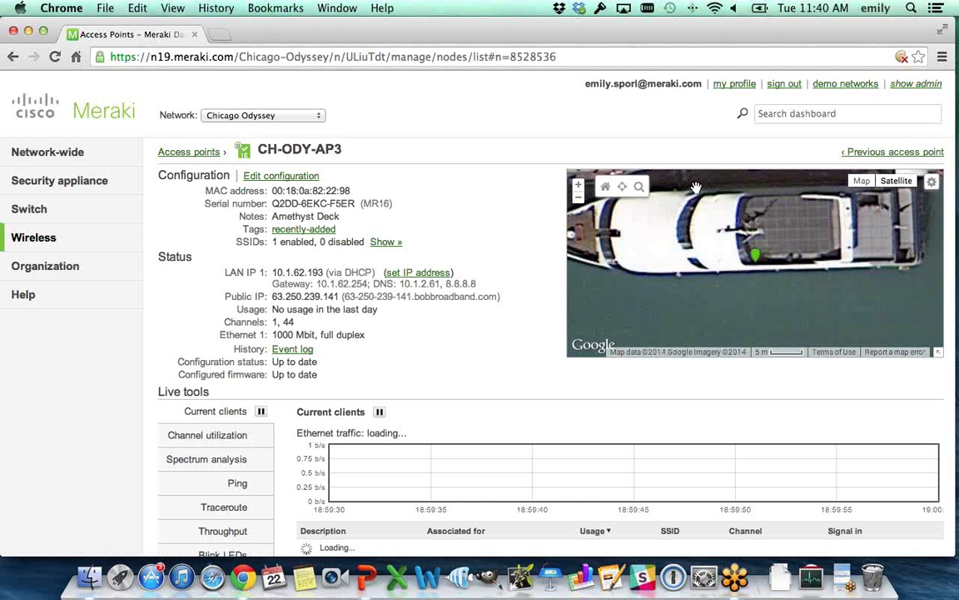
Step: Zoom out the satellite map of the CH-ODY-AP3 access point to view more of the boat's surroundings
left_click(578, 199)
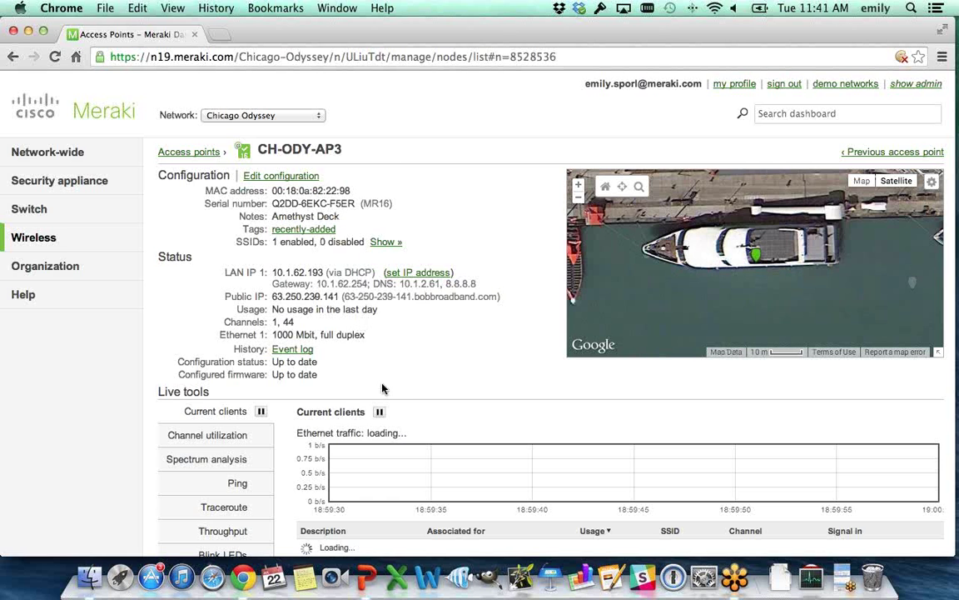
Step: Open the CH-ODY-AP3 configuration for editing, view its editable fields and close it without changes
left_click(308, 174)
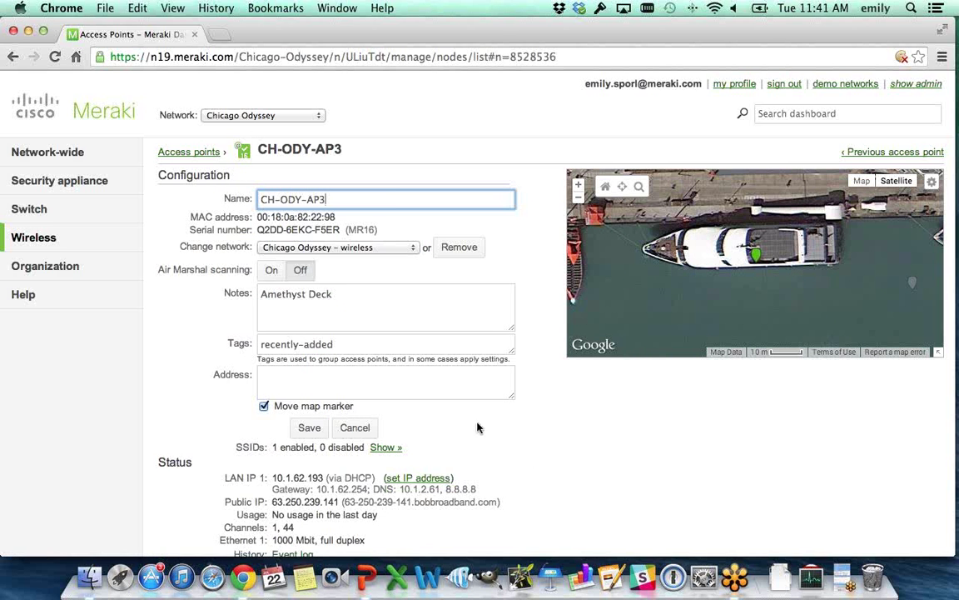
left_click(355, 429)
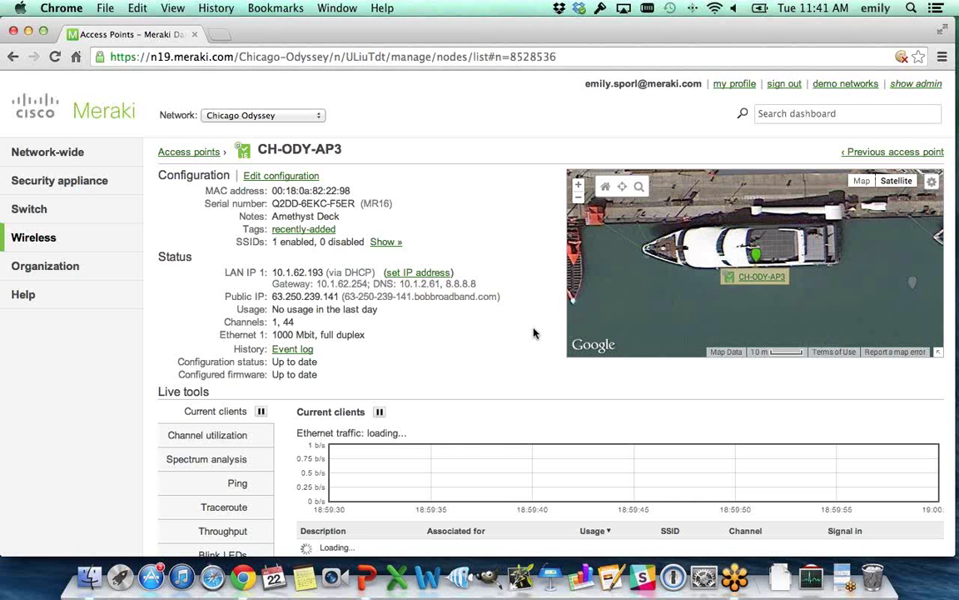
mouse_move(891, 181)
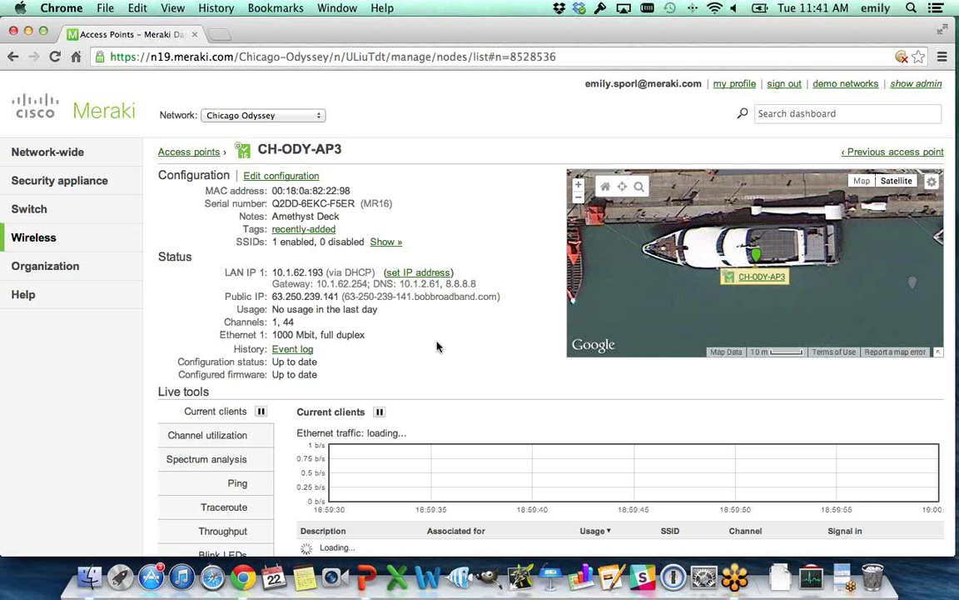
Step: Examine the CH-ODY-AP3 status details, live tools, mesh neighbors, access point usage and channel utilization charts
scroll(439, 345, "down", 1)
scroll(439, 345, "down", 2)
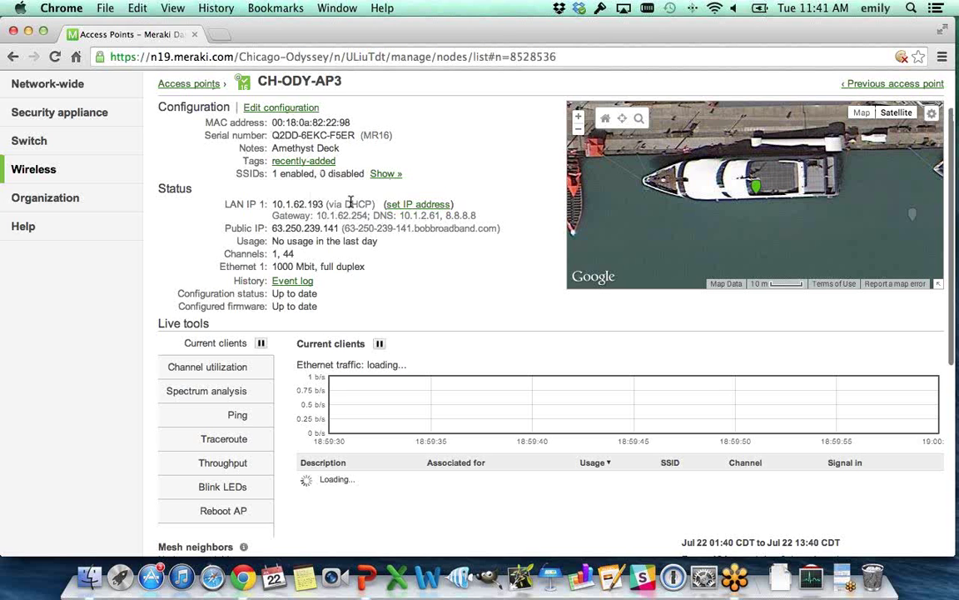
scroll(372, 244, "down", 2)
scroll(372, 244, "down", 3)
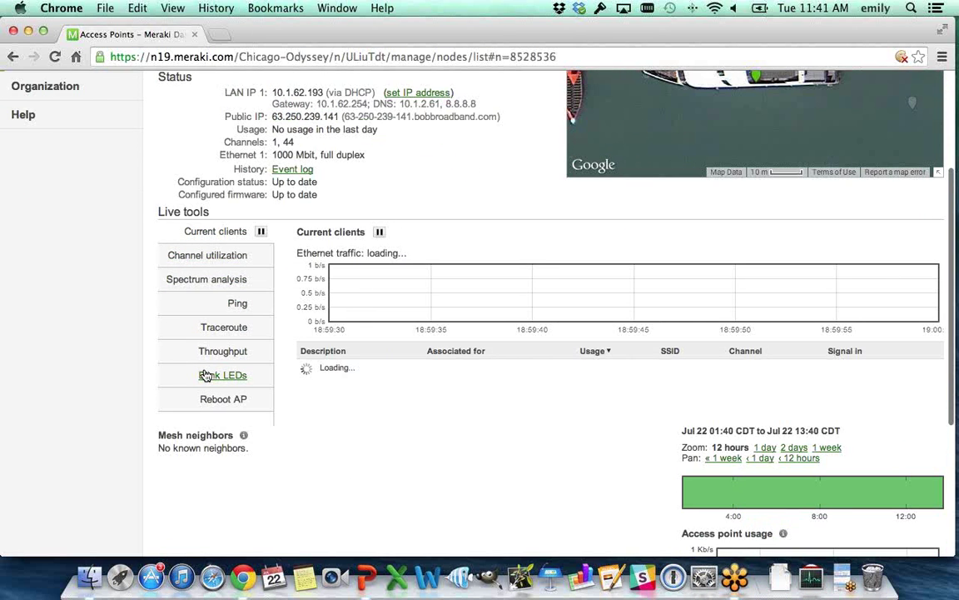
scroll(205, 376, "down", 1)
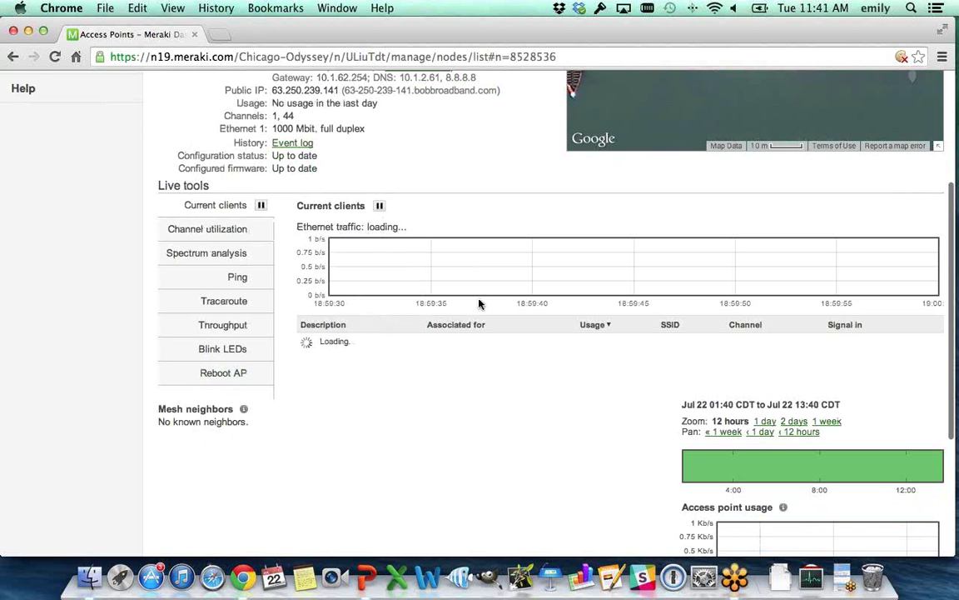
scroll(812, 348, "down", 5)
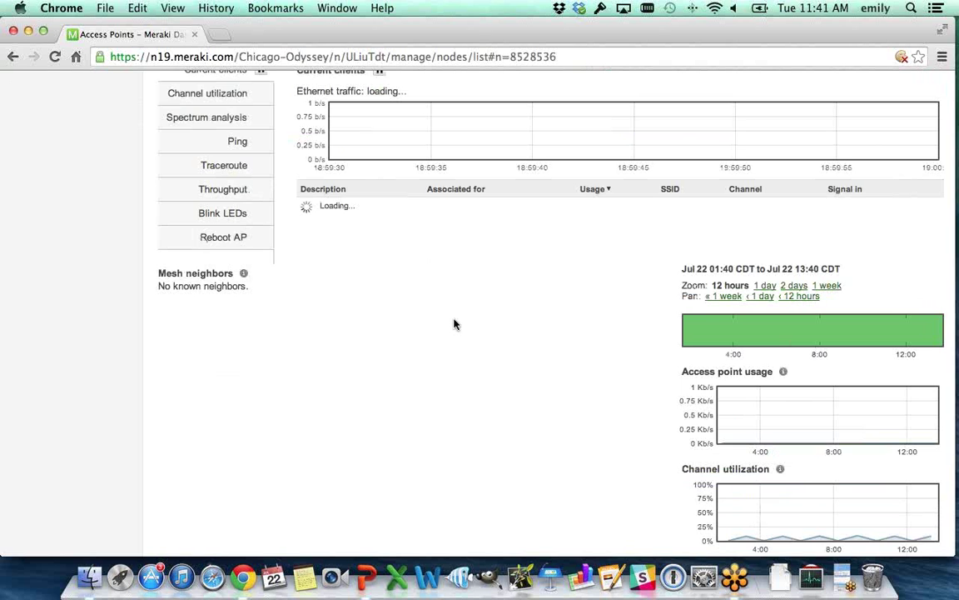
scroll(453, 323, "up", 10)
Step: Open the wireless SSIDs configuration overview and check the ec-ship status options, keeping it enabled
mouse_move(48, 180)
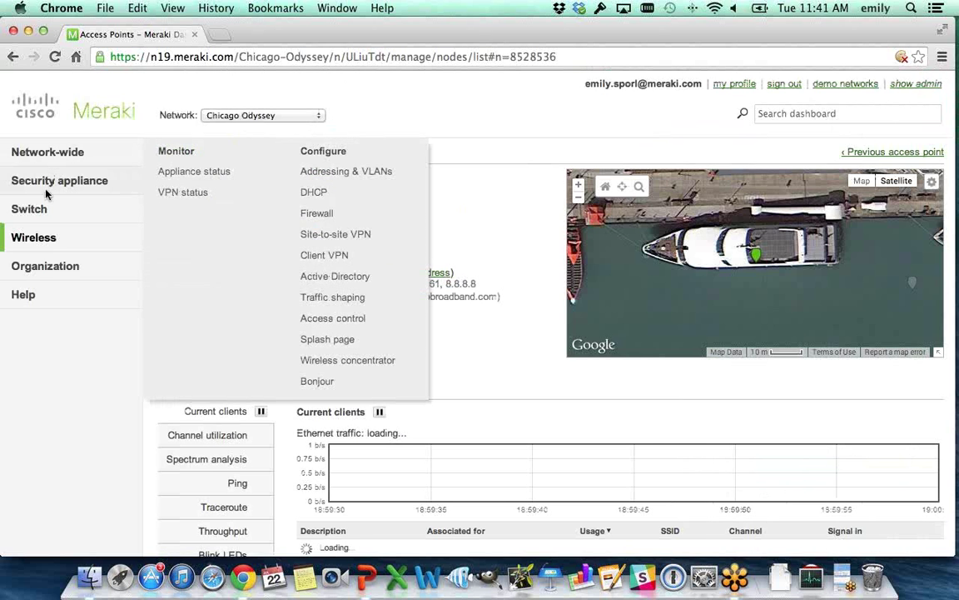
mouse_move(38, 205)
mouse_move(33, 237)
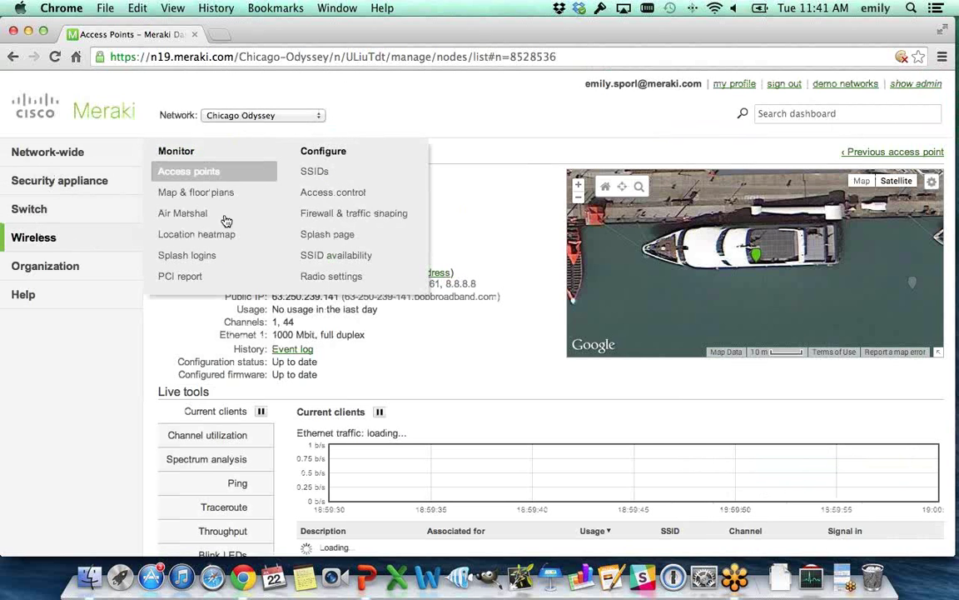
left_click(319, 171)
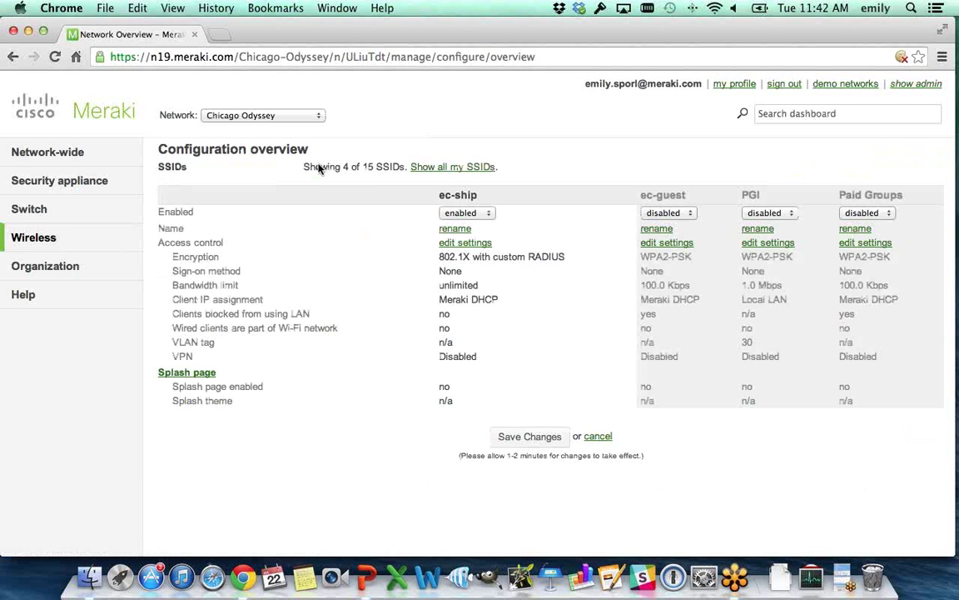
left_click(474, 213)
left_click(488, 160)
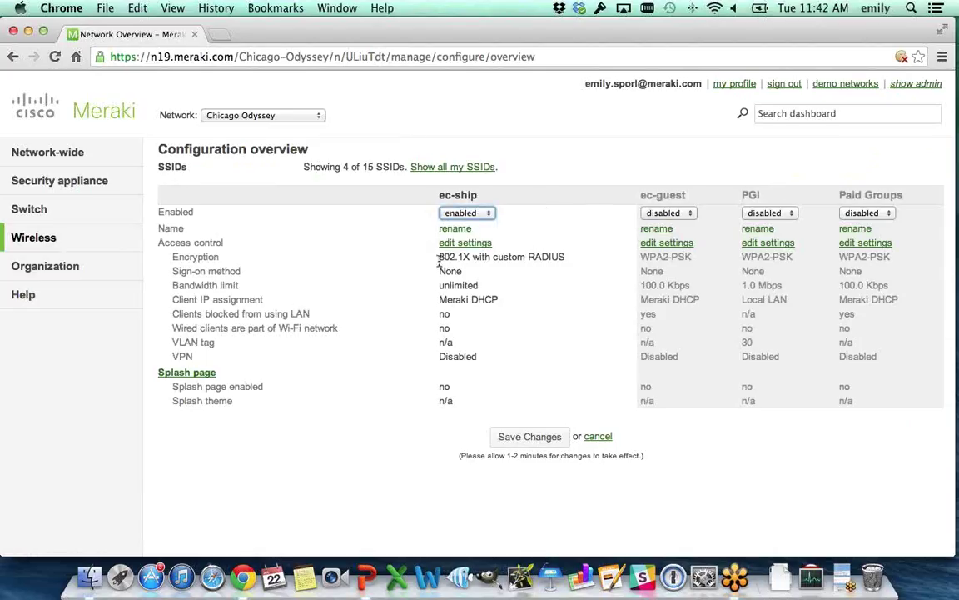
Step: Open the wireless access control settings for ec-ship and review its association requirements and splash page options
mouse_move(80, 229)
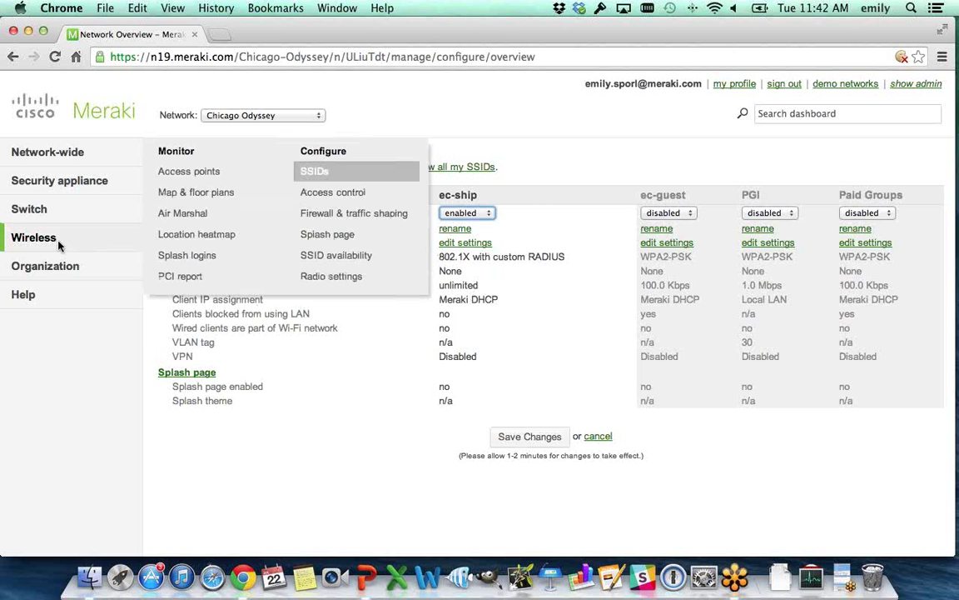
left_click(316, 193)
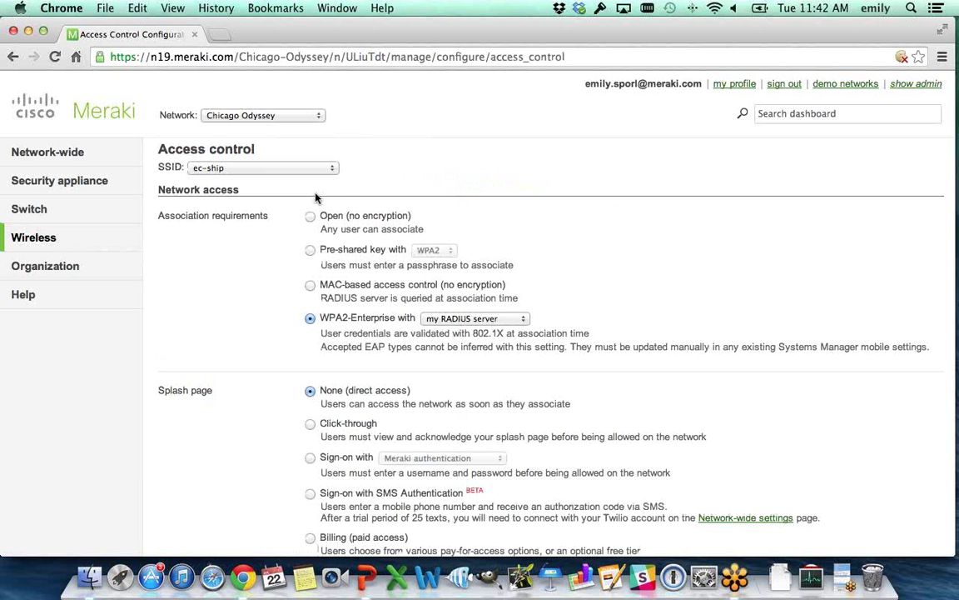
left_click(316, 170)
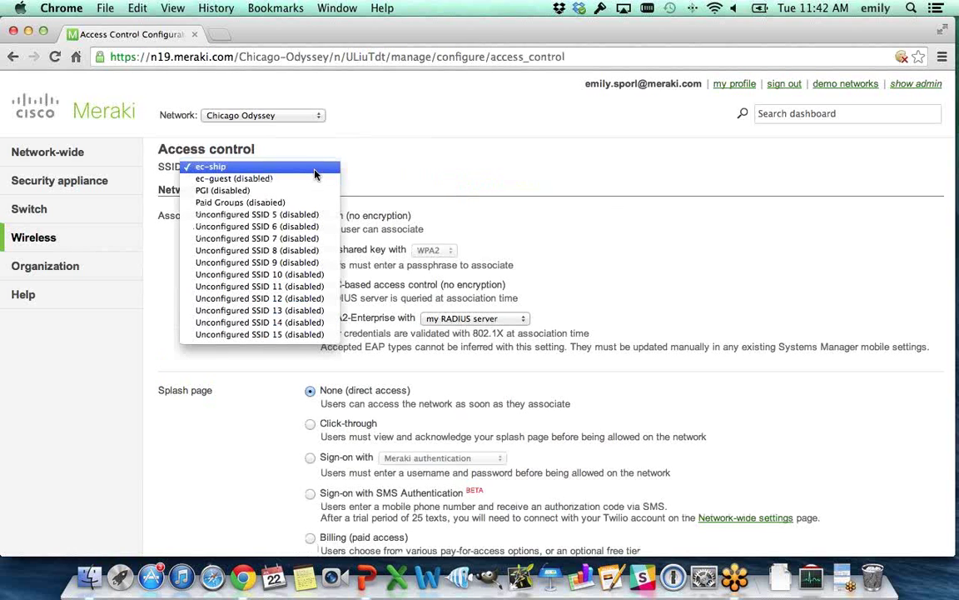
left_click(316, 174)
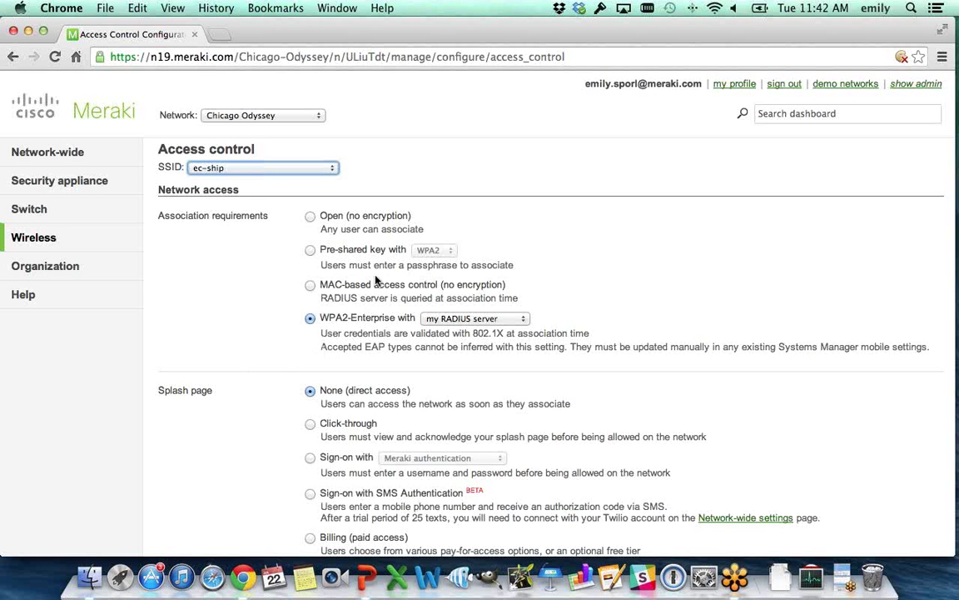
mouse_move(157, 225)
scroll(673, 381, "down", 3)
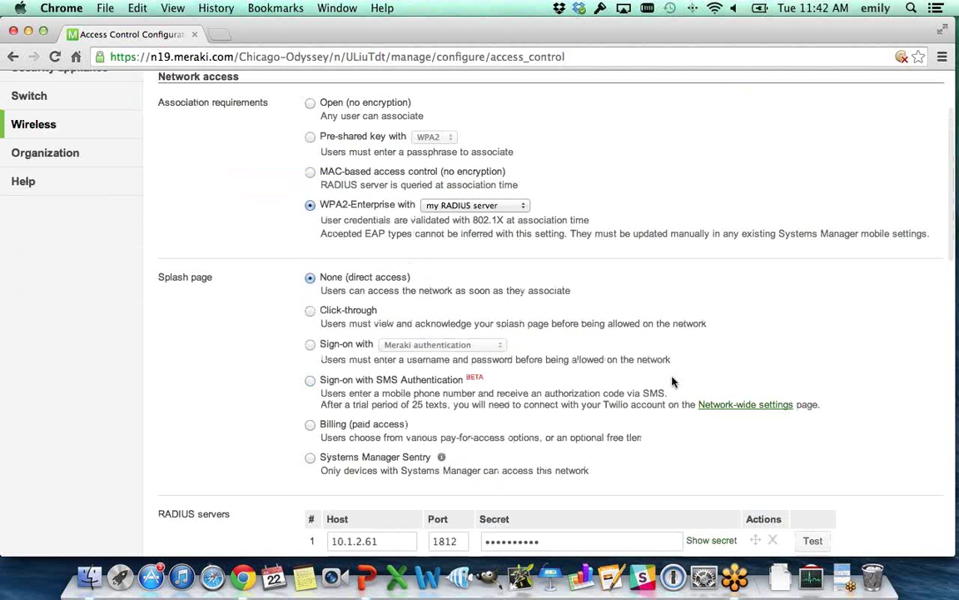
Step: Switch the access control settings to the ec-guest SSID
scroll(673, 381, "up", 2)
left_click(265, 119)
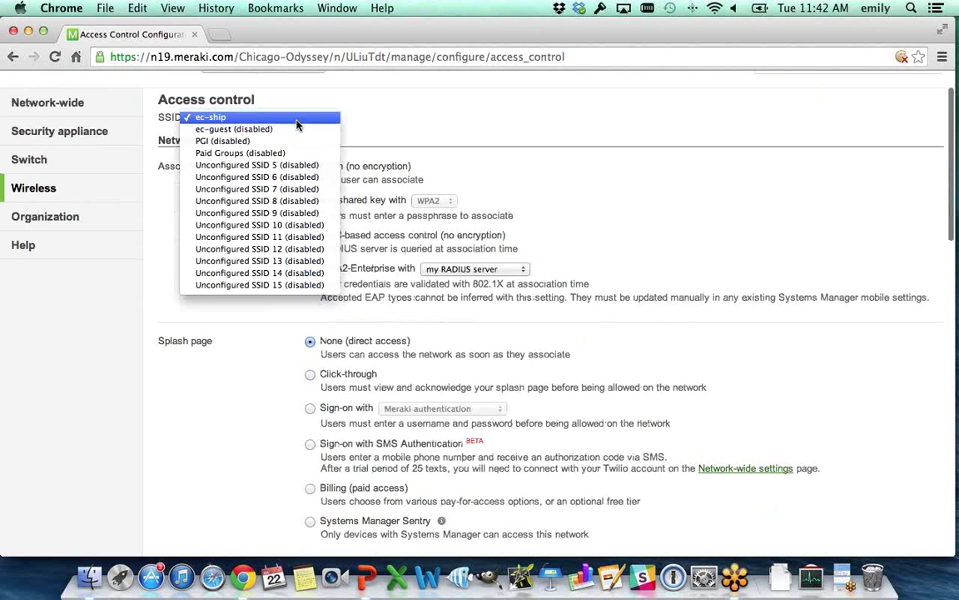
left_click(298, 133)
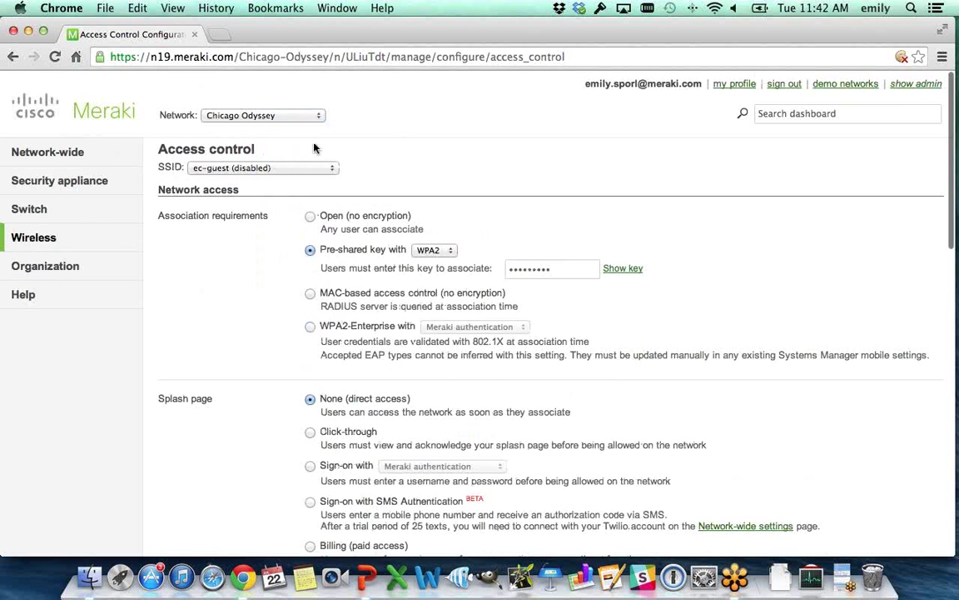
Step: Try the Sign-on with splash page for ec-guest and view its authentication choices, keeping Meraki authentication
scroll(467, 250, "down", 2)
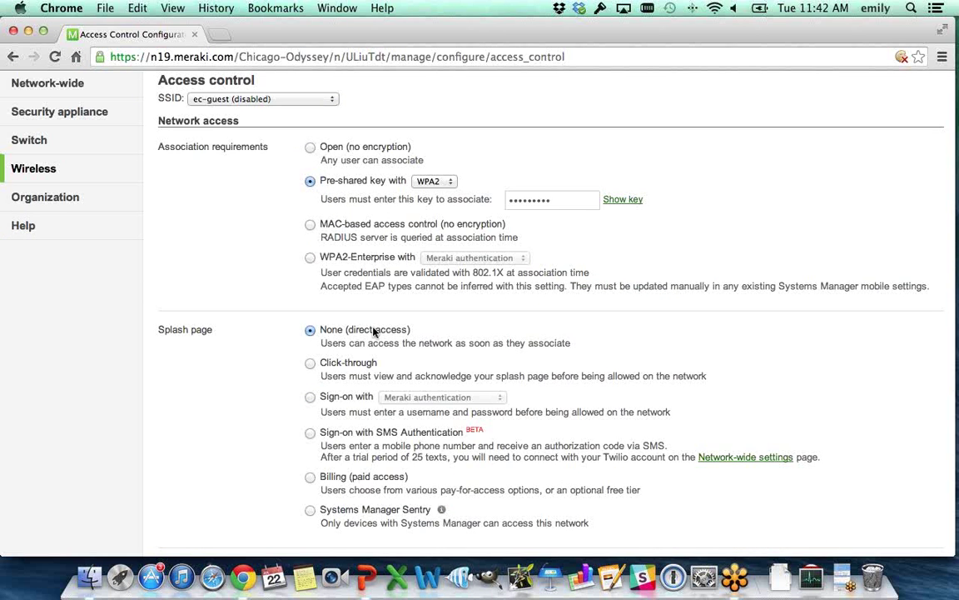
scroll(371, 339, "down", 1)
scroll(371, 339, "down", 4)
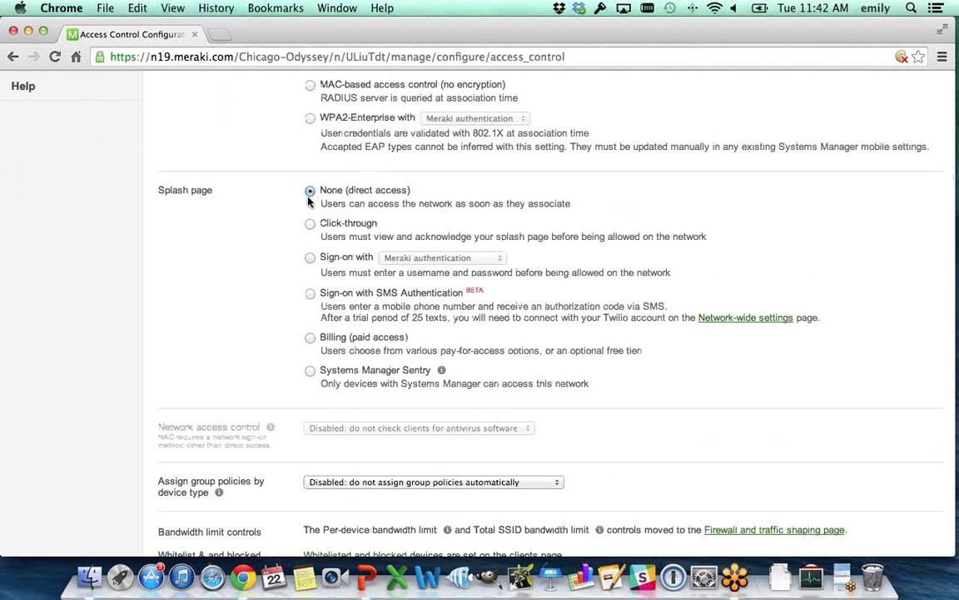
left_click(309, 259)
left_click(423, 244)
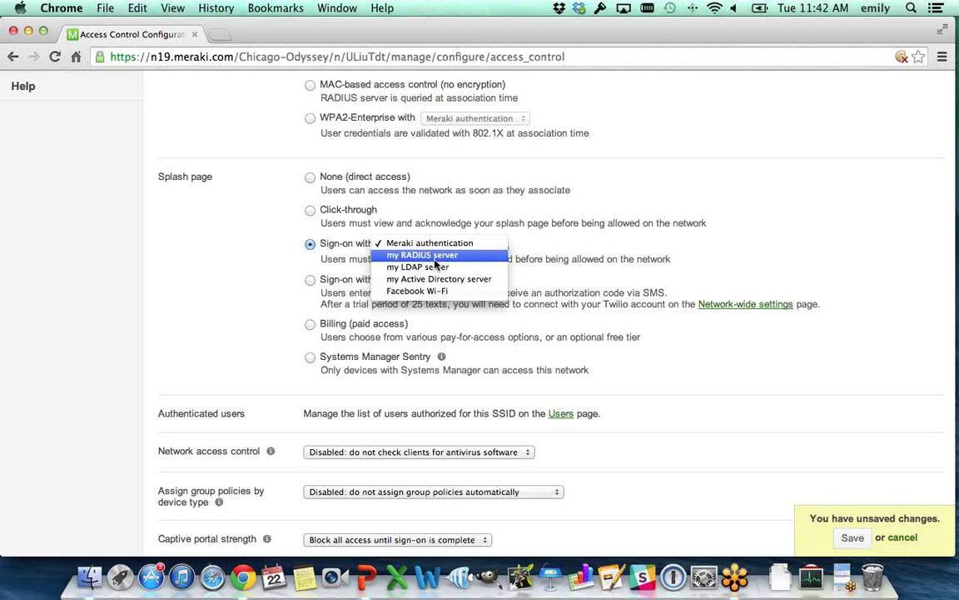
left_click(632, 219)
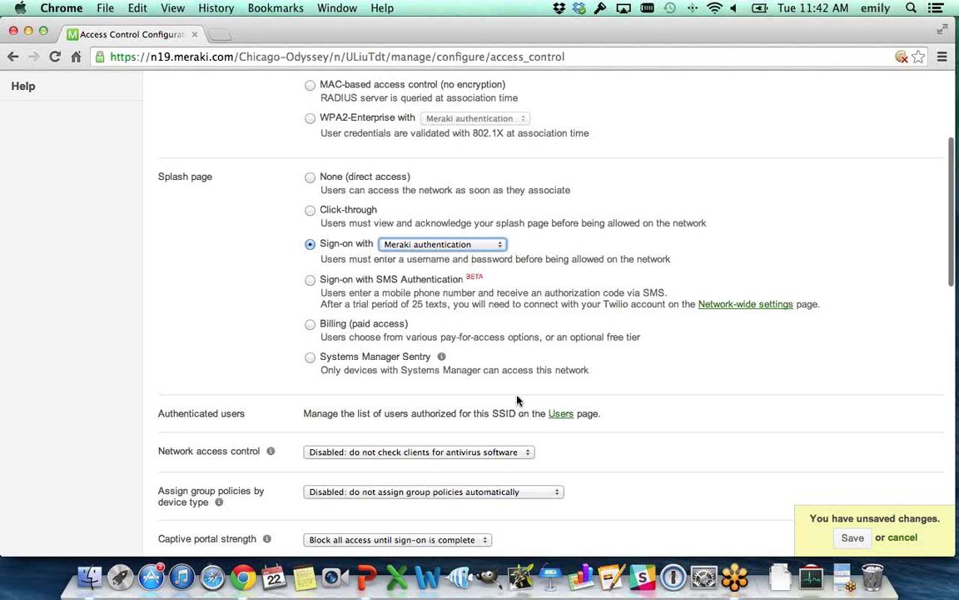
Step: Try the Systems Manager Sentry splash page for ec-guest and restore None (direct access)
scroll(465, 355, "down", 3)
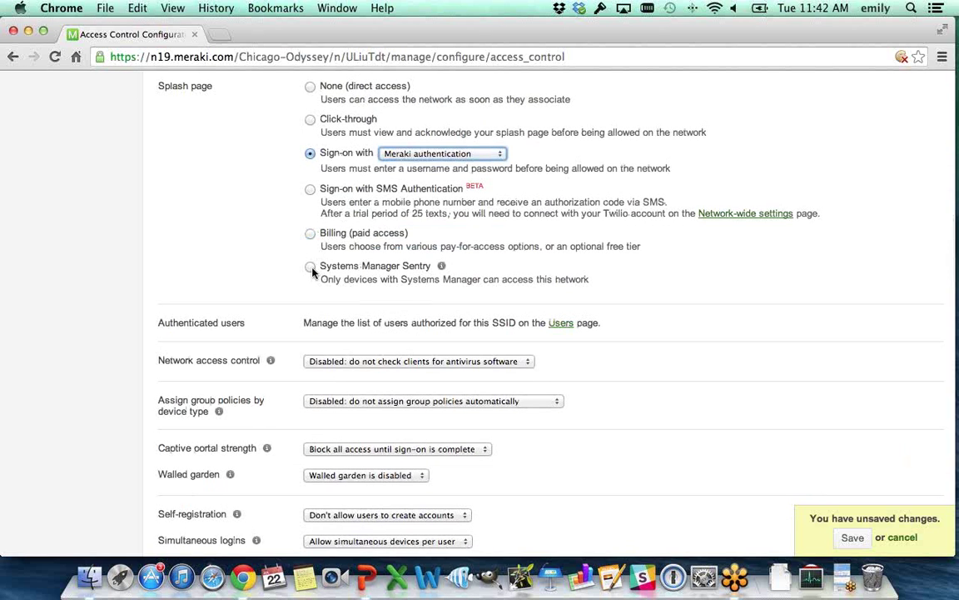
left_click(312, 272)
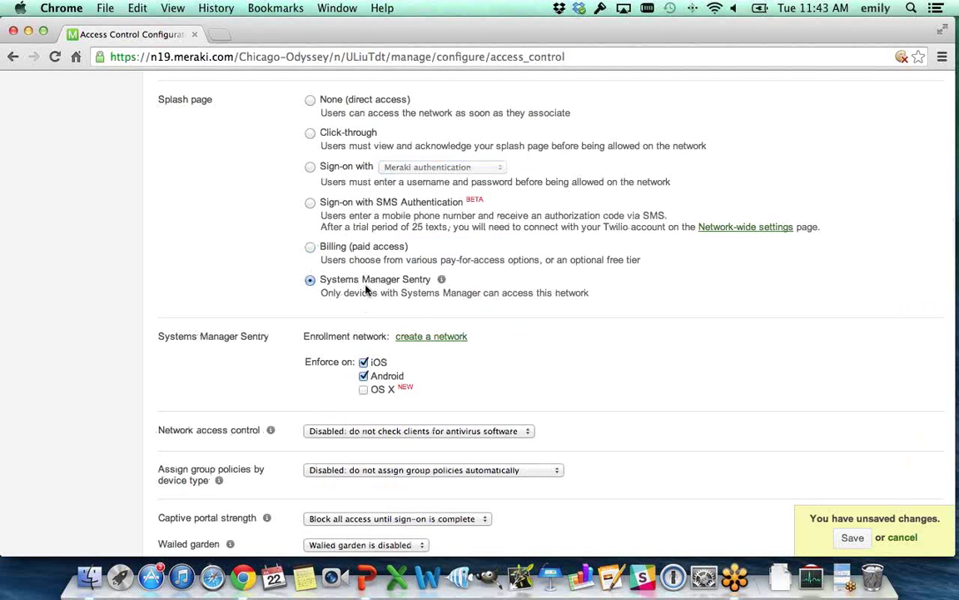
left_click(311, 100)
Step: Enable automatic group policy assignment by device type for ec-guest and add a whitelist policy for Android
scroll(409, 339, "down", 5)
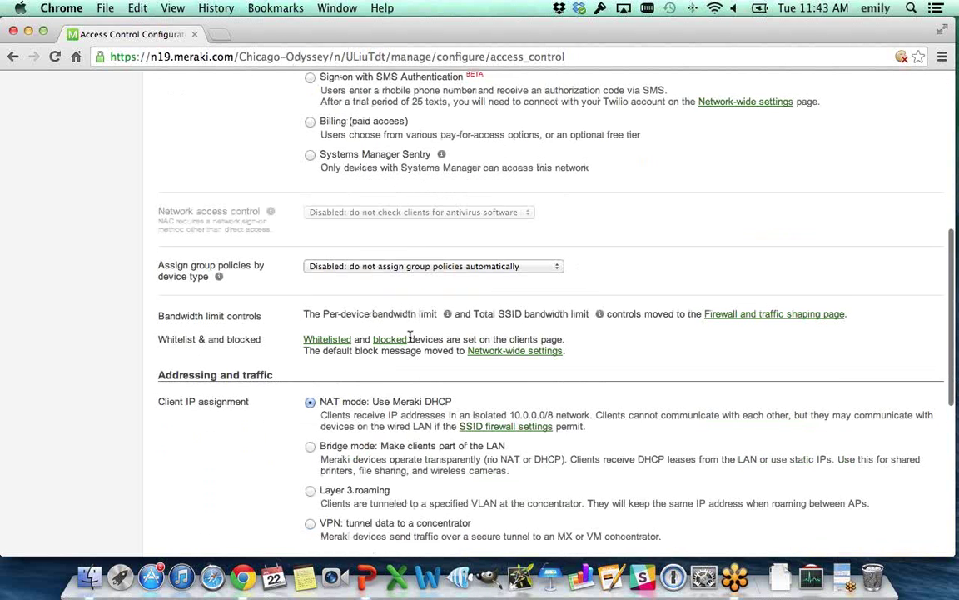
left_click(434, 218)
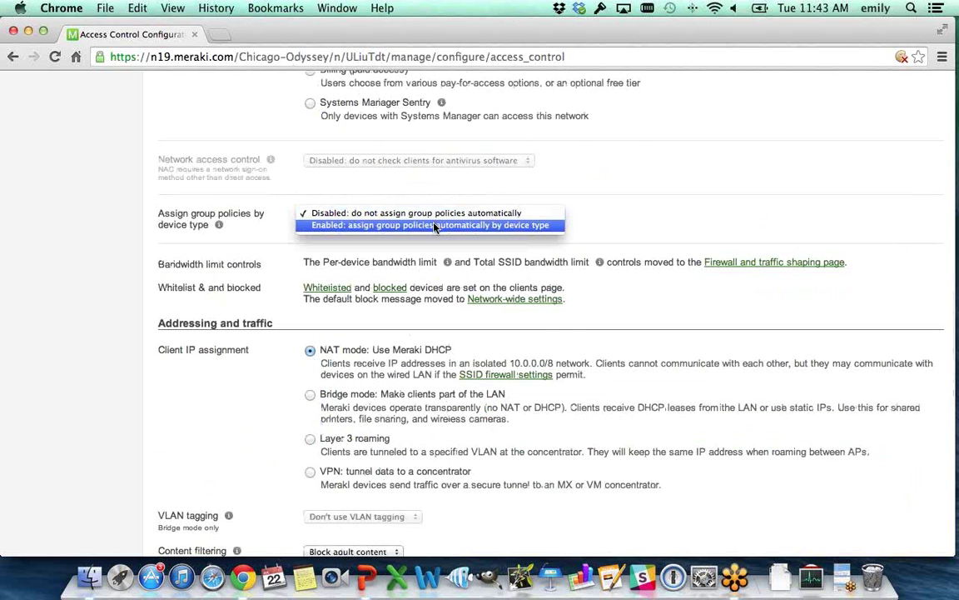
left_click(433, 226)
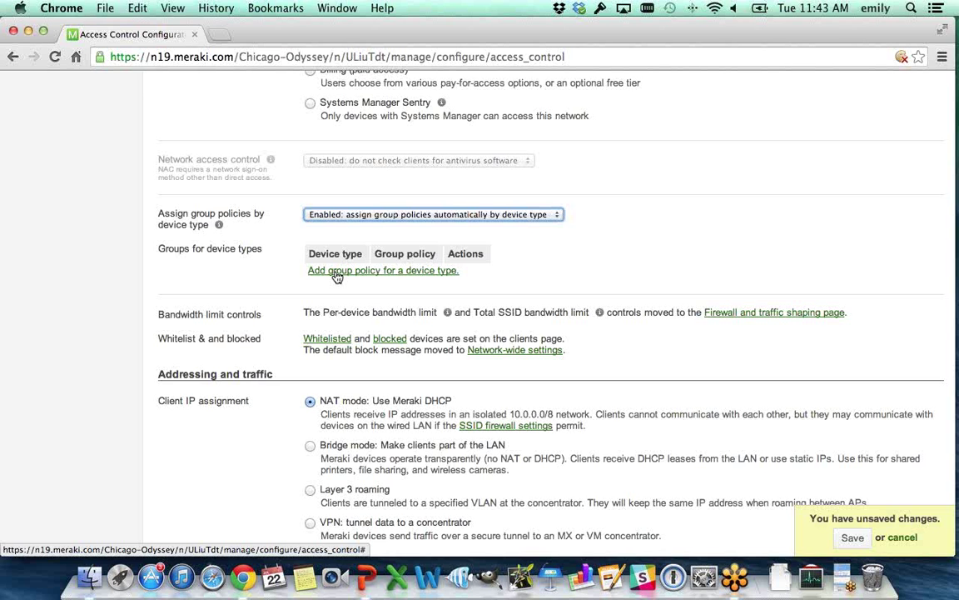
left_click(379, 270)
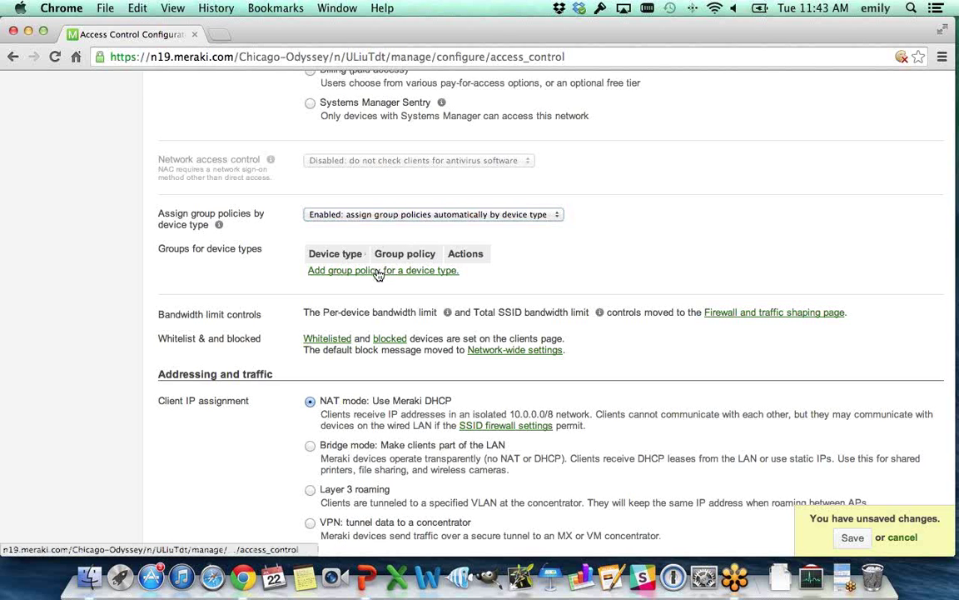
left_click(437, 273)
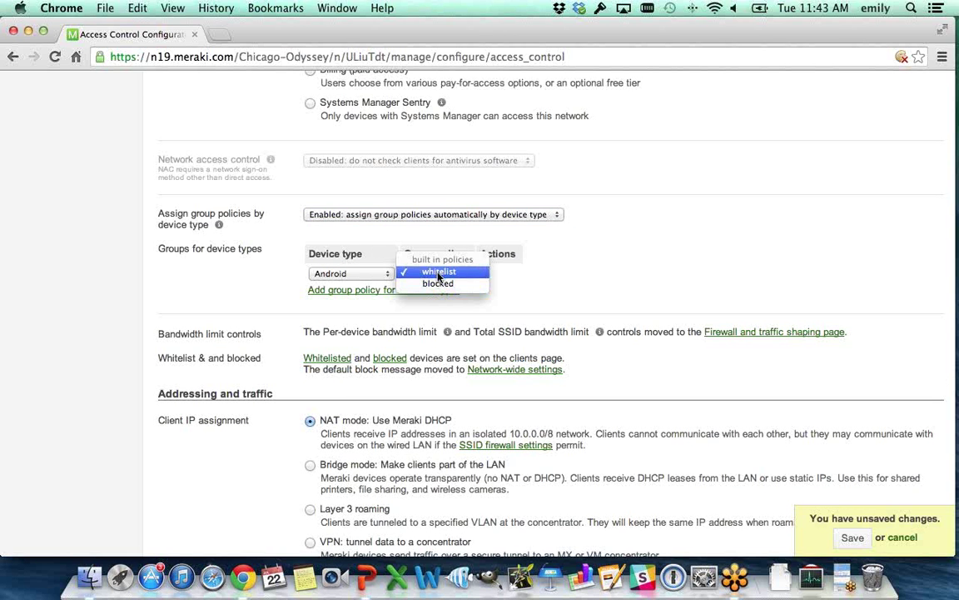
left_click(368, 285)
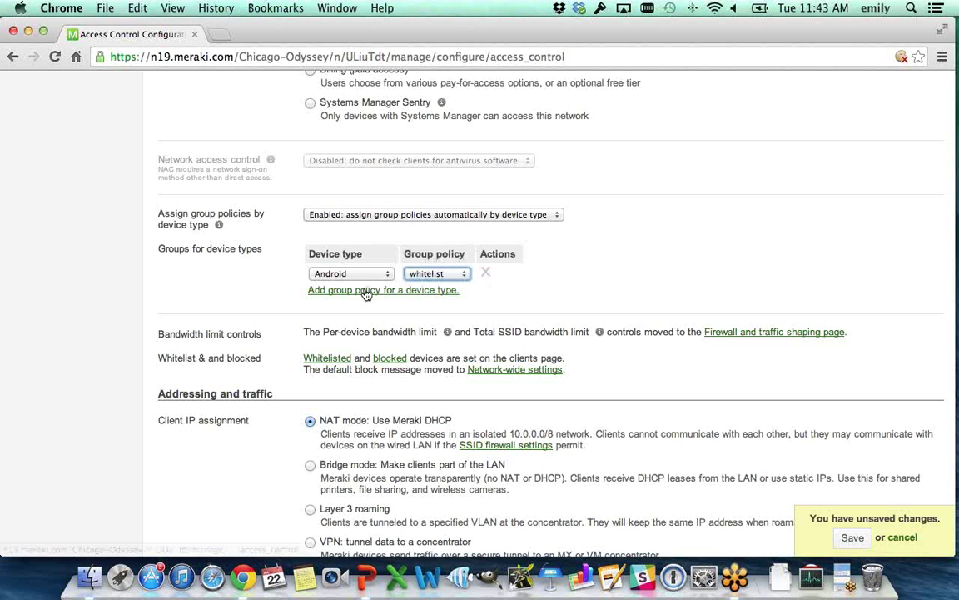
Step: Add a second device type group policy that assigns whitelist to BlackBerry
left_click(366, 291)
left_click(367, 293)
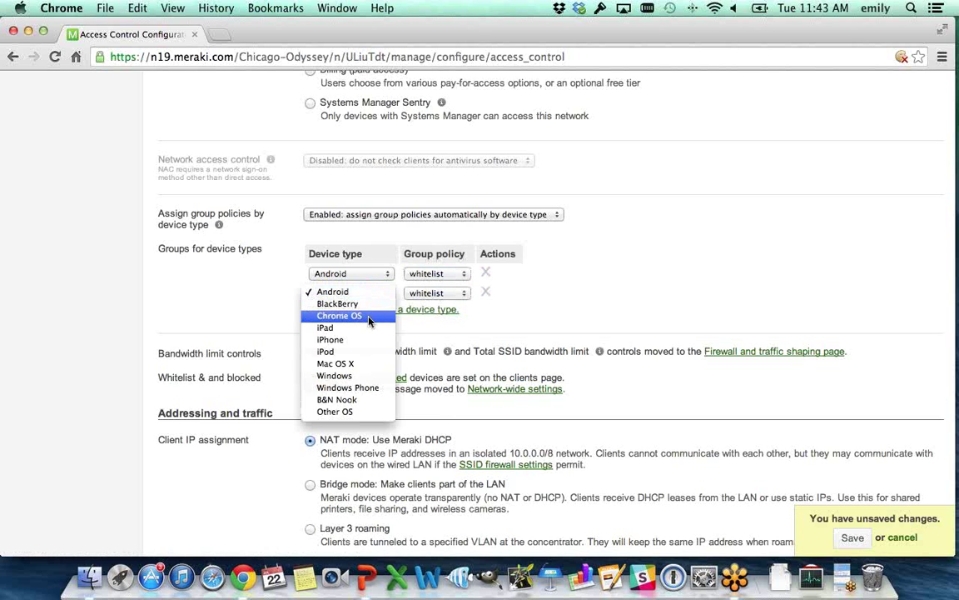
left_click(528, 335)
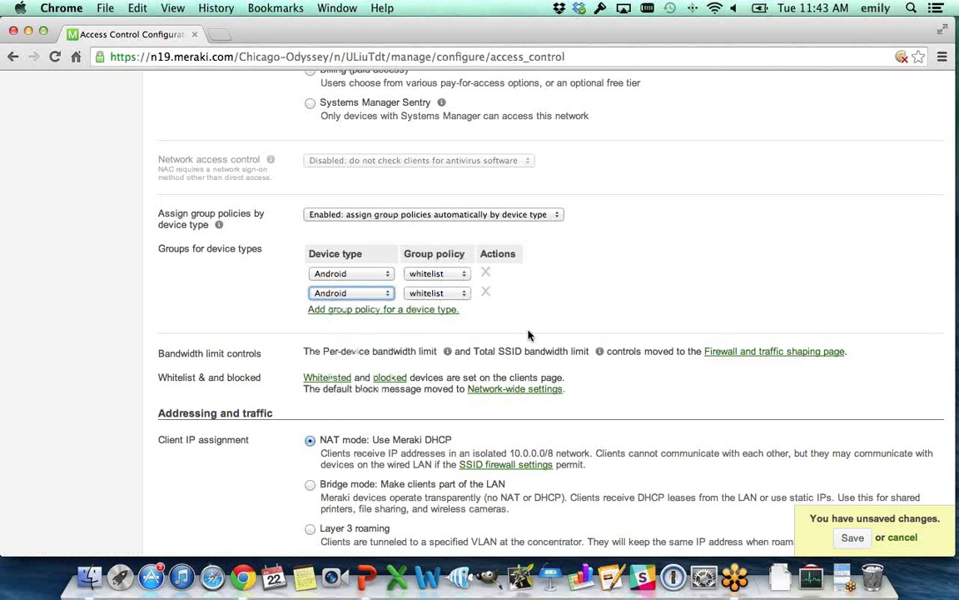
left_click(375, 295)
left_click(373, 303)
Step: Review the ec-guest client IP assignment, content filtering and band selection options and return to the SSID selection
scroll(533, 324, "down", 4)
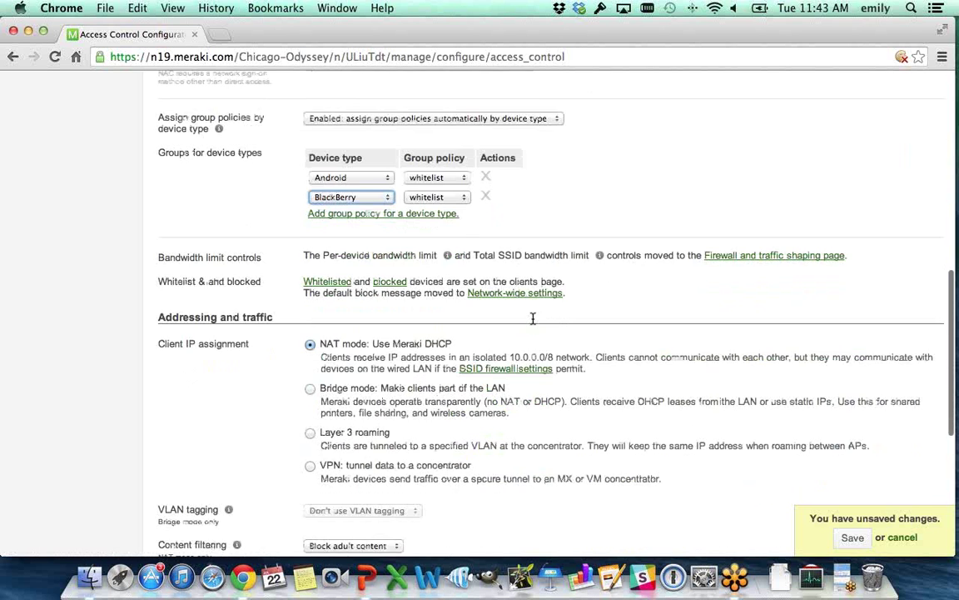
scroll(533, 323, "down", 3)
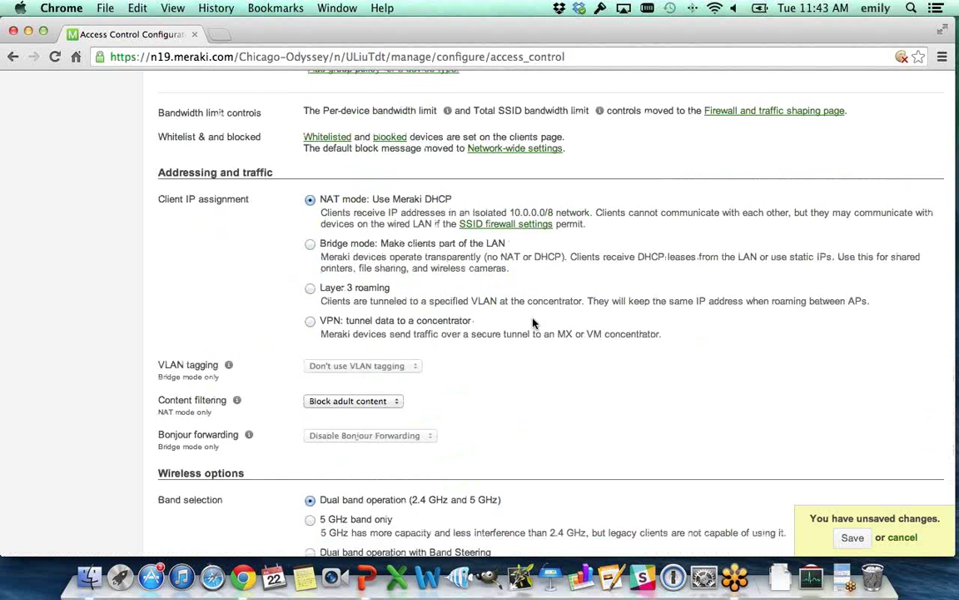
scroll(533, 323, "up", 20)
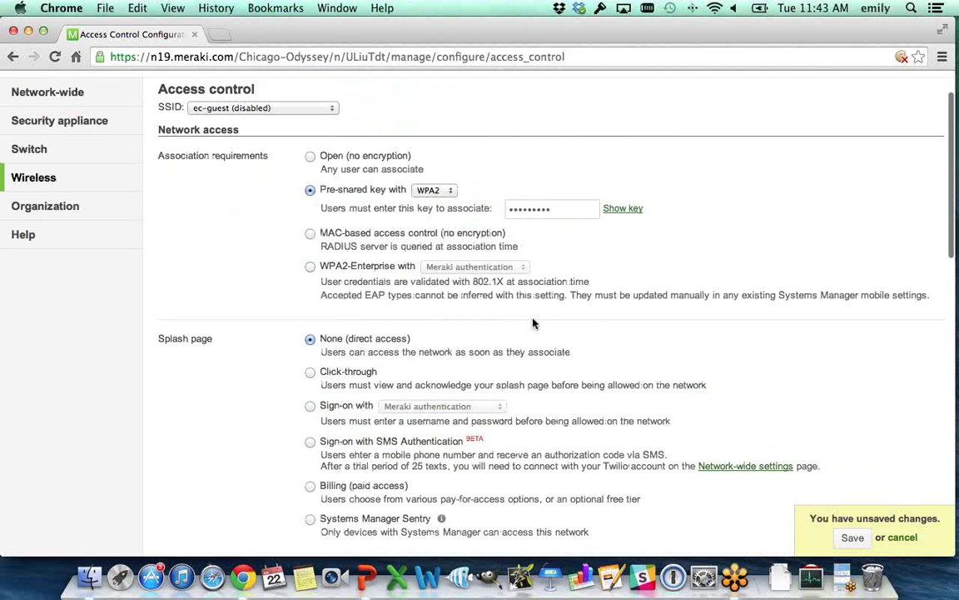
Step: Review the available SSIDs, then examine ec-guest's addressing, content filtering, band selection and network access options
scroll(246, 141, "up", 2)
left_click(243, 142)
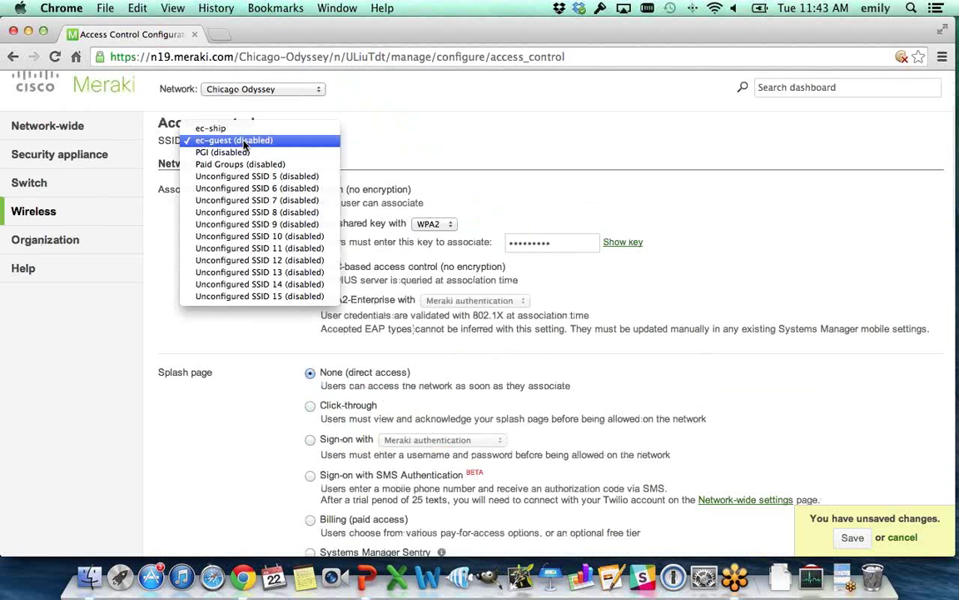
left_click(243, 142)
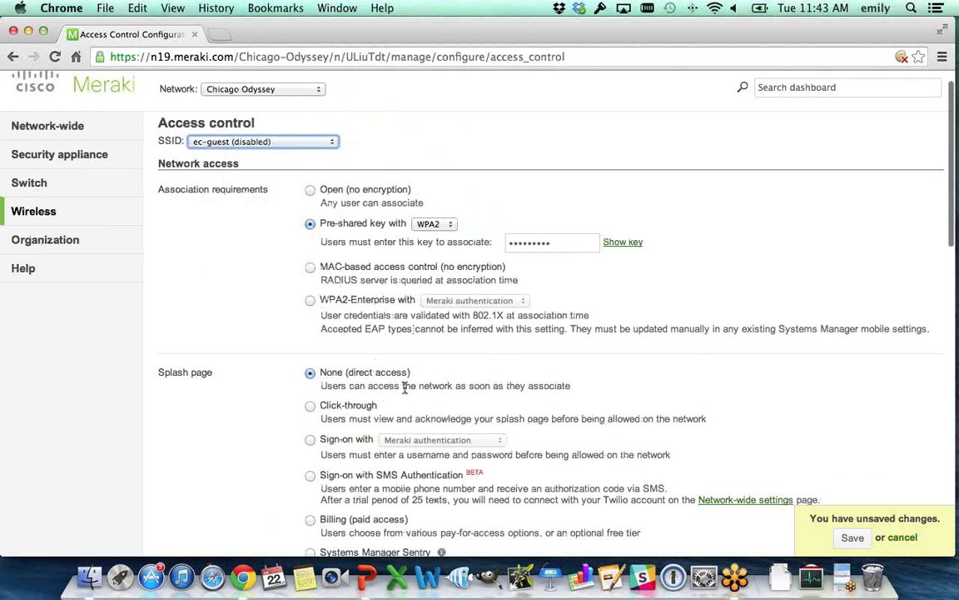
scroll(388, 396, "down", 10)
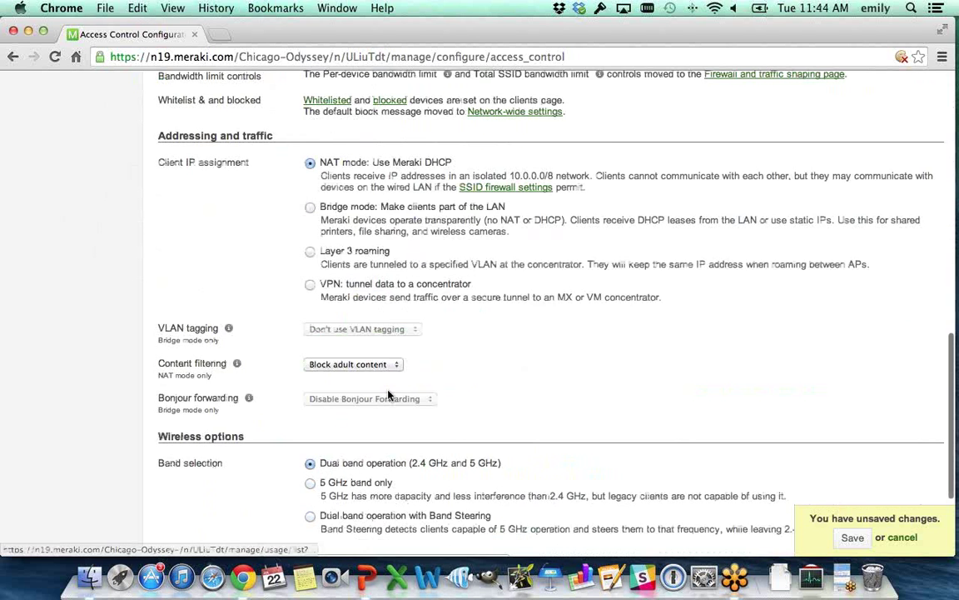
scroll(388, 397, "down", 4)
scroll(388, 397, "up", 5)
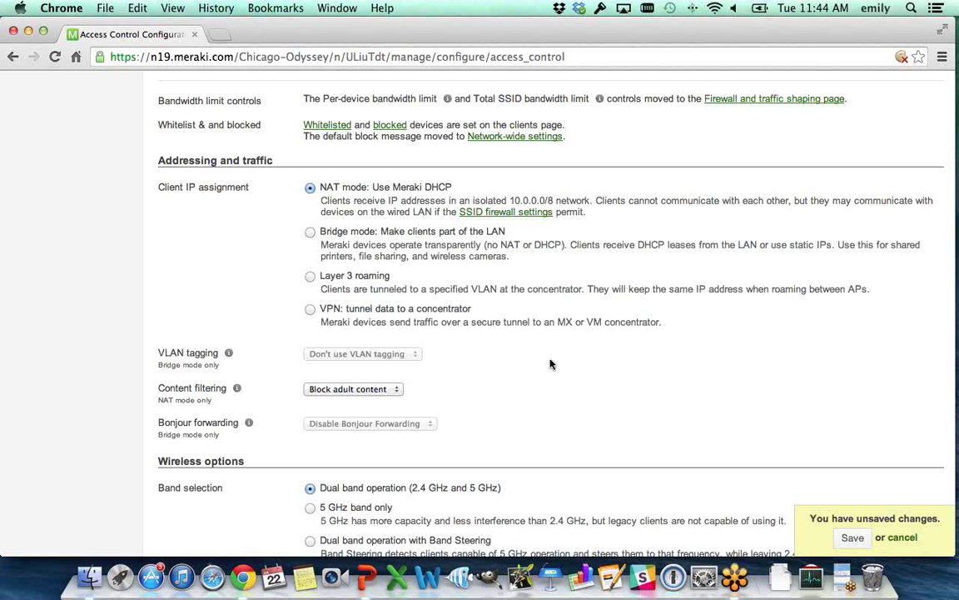
scroll(549, 364, "down", 3)
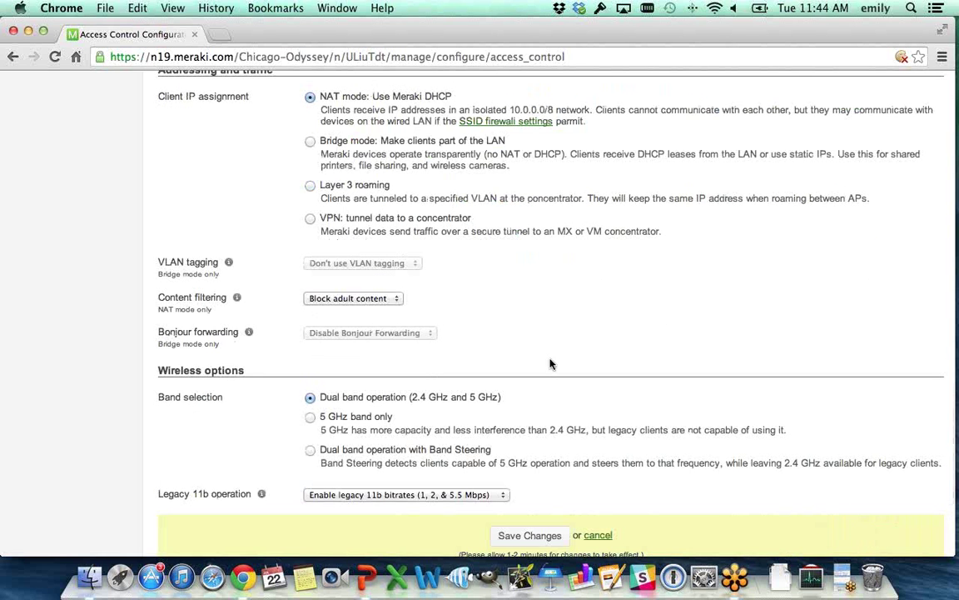
scroll(549, 364, "down", 1)
scroll(549, 364, "down", 1)
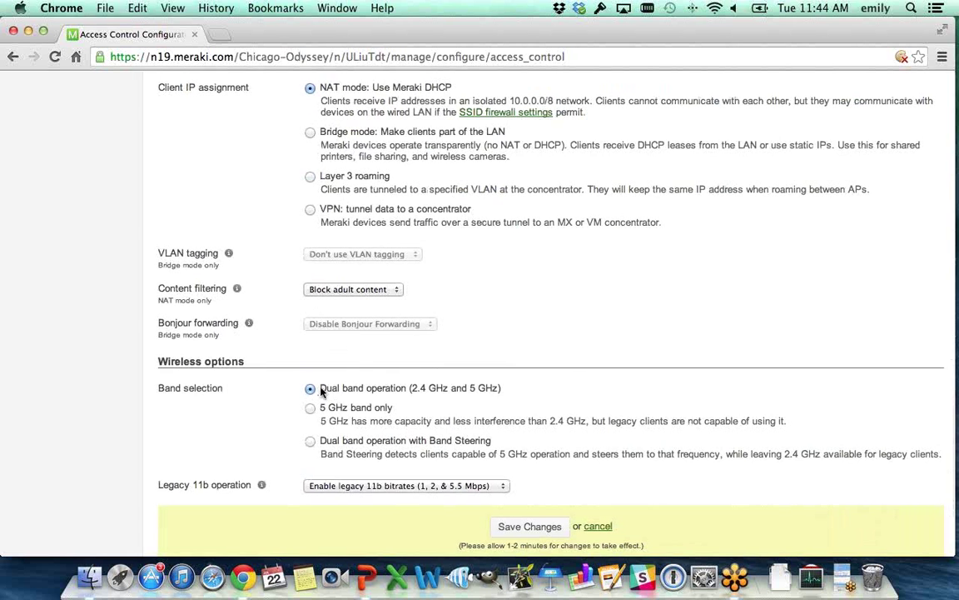
scroll(572, 375, "up", 10)
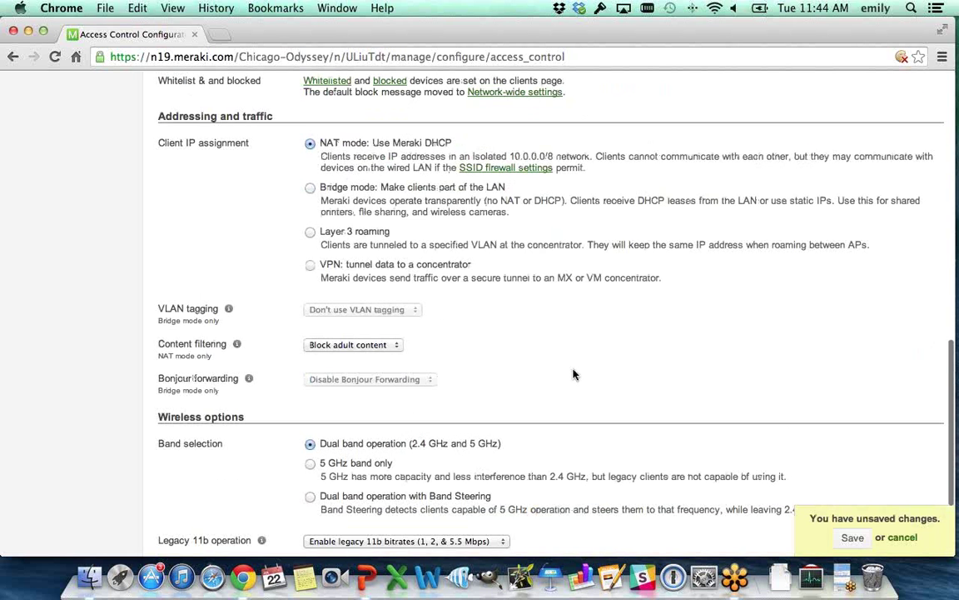
scroll(572, 370, "up", 4)
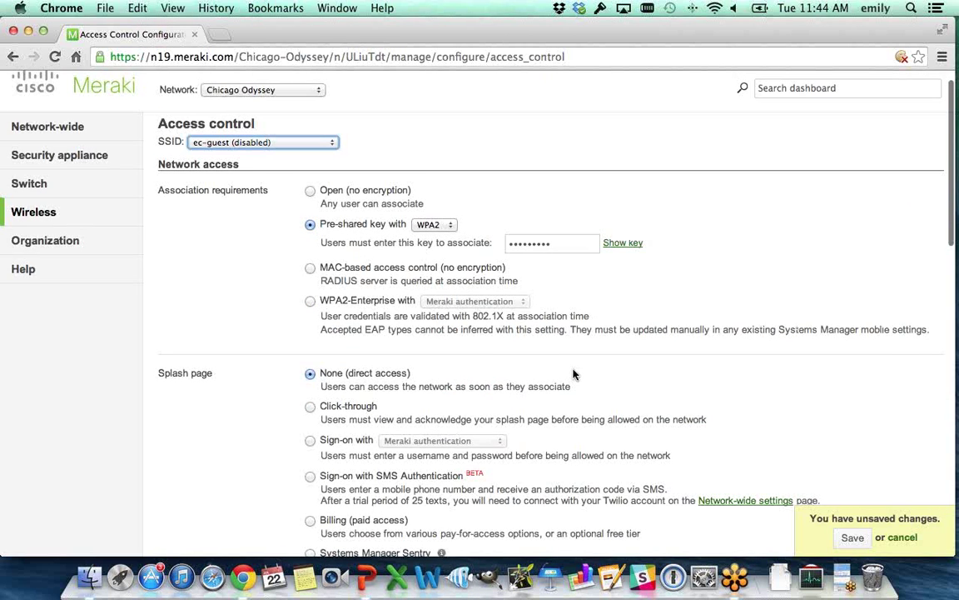
scroll(572, 375, "up", 1)
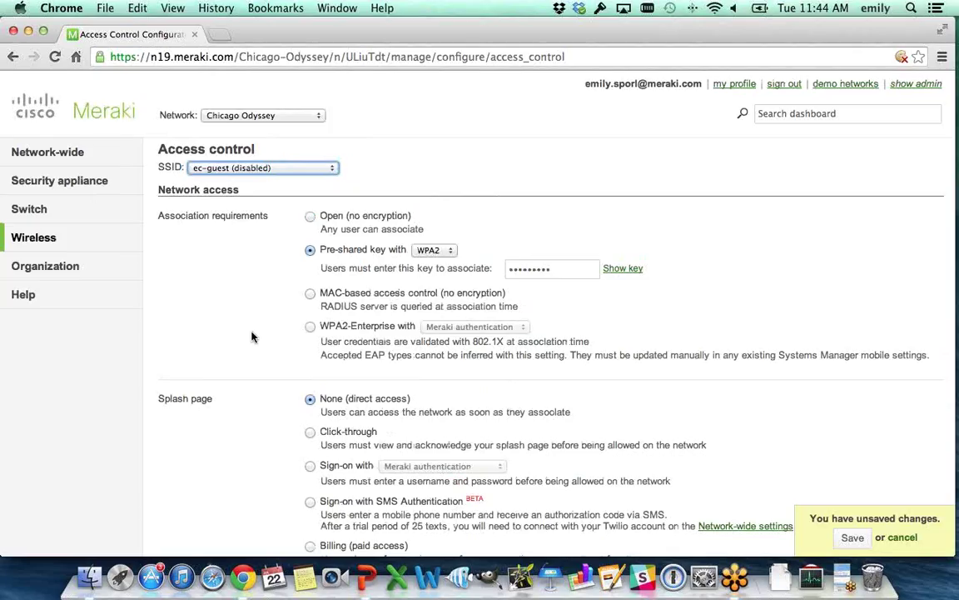
Step: Switch to the PowerPoint presentation, show the slide on Meraki dashboard visibility, and return to the dashboard in Chrome
key("super+Tab")
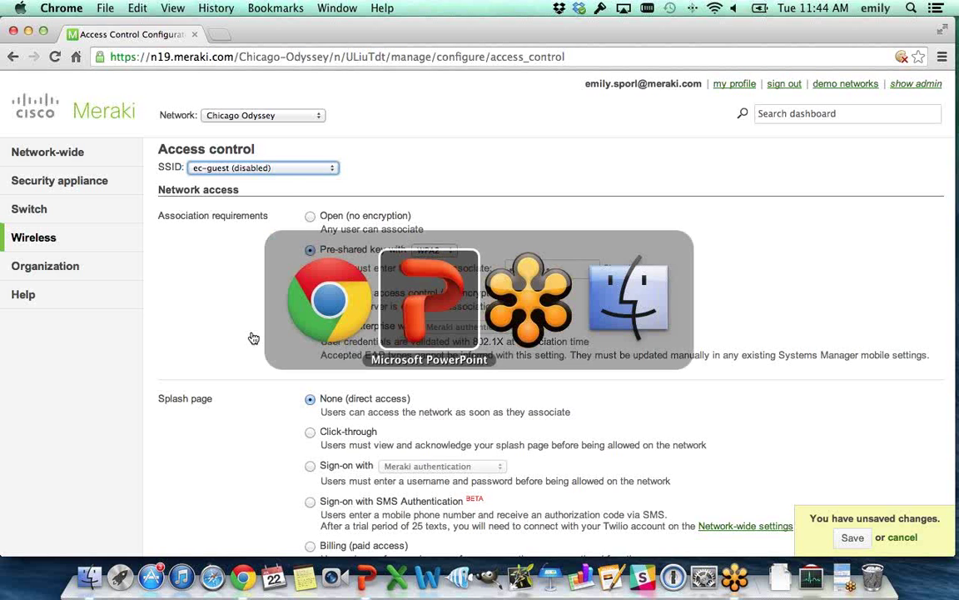
key("Right")
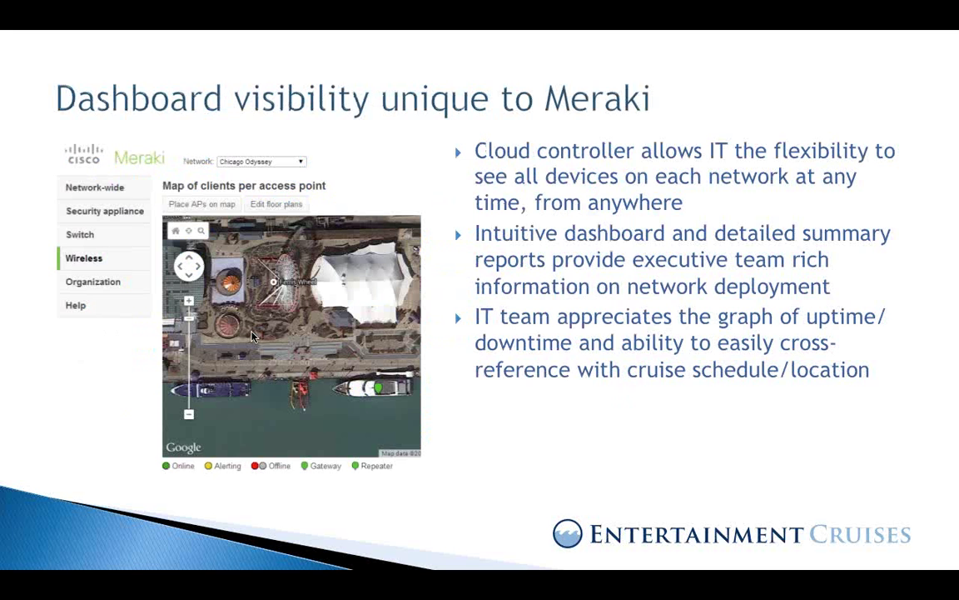
key("super+Tab")
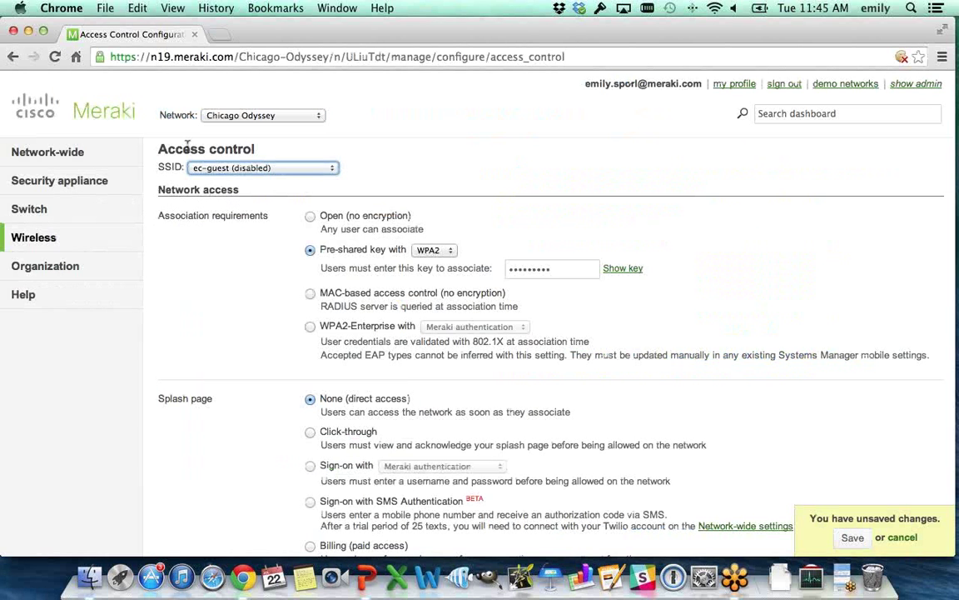
Step: Open the network-wide summary report, discarding the unsaved access control changes, and switch to the Office Wi-Fi network
mouse_move(94, 150)
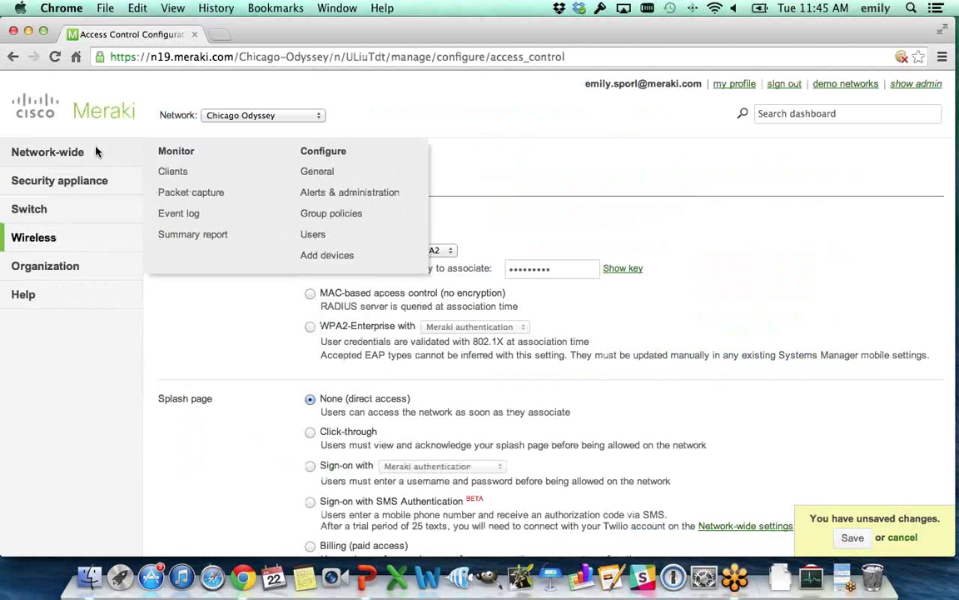
left_click(209, 237)
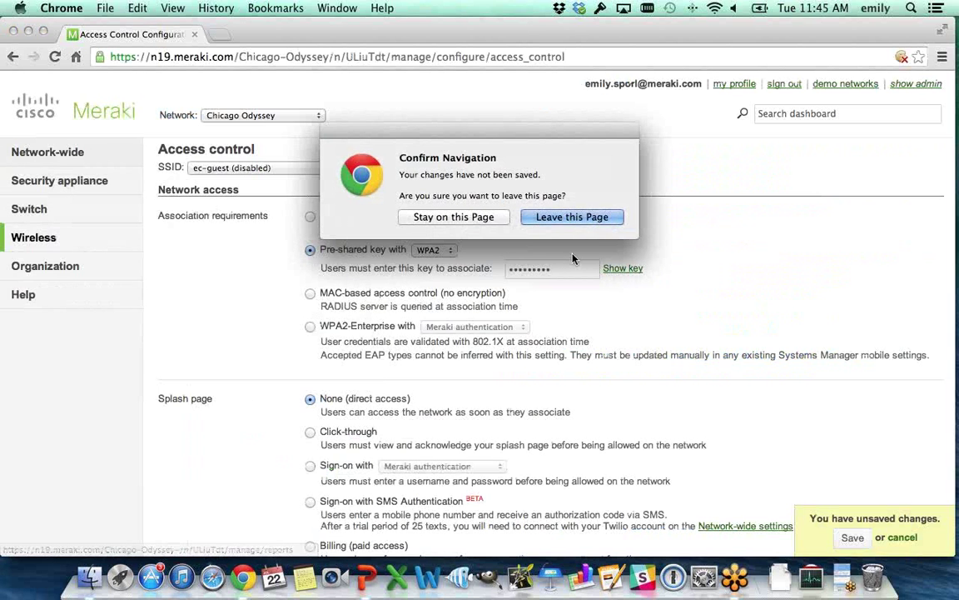
left_click(573, 220)
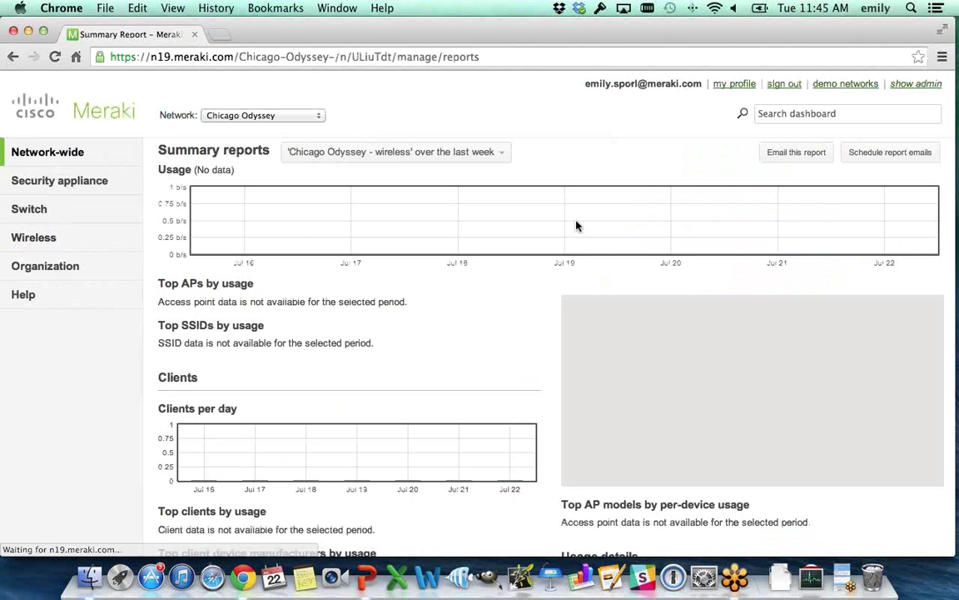
left_click(314, 115)
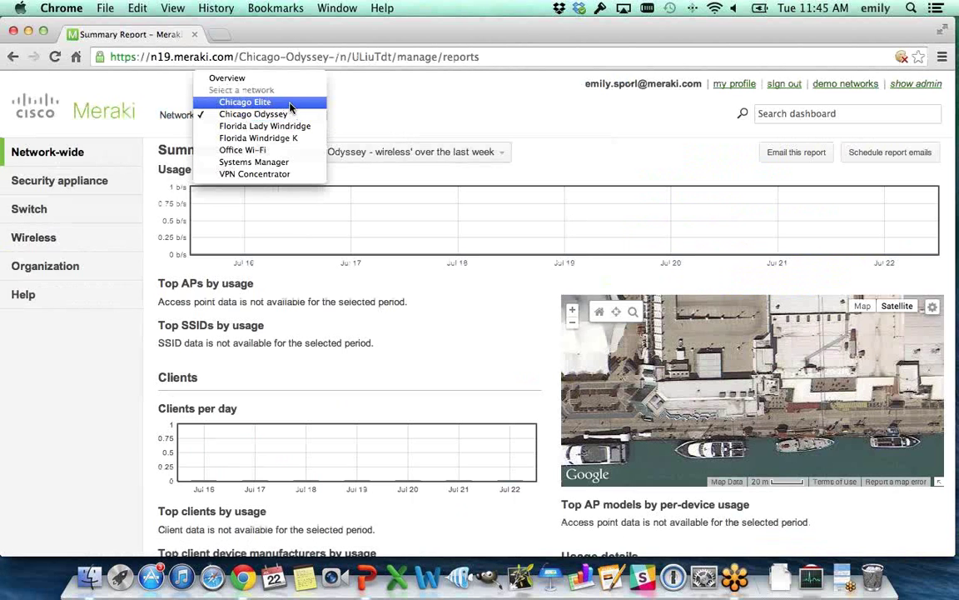
left_click(287, 151)
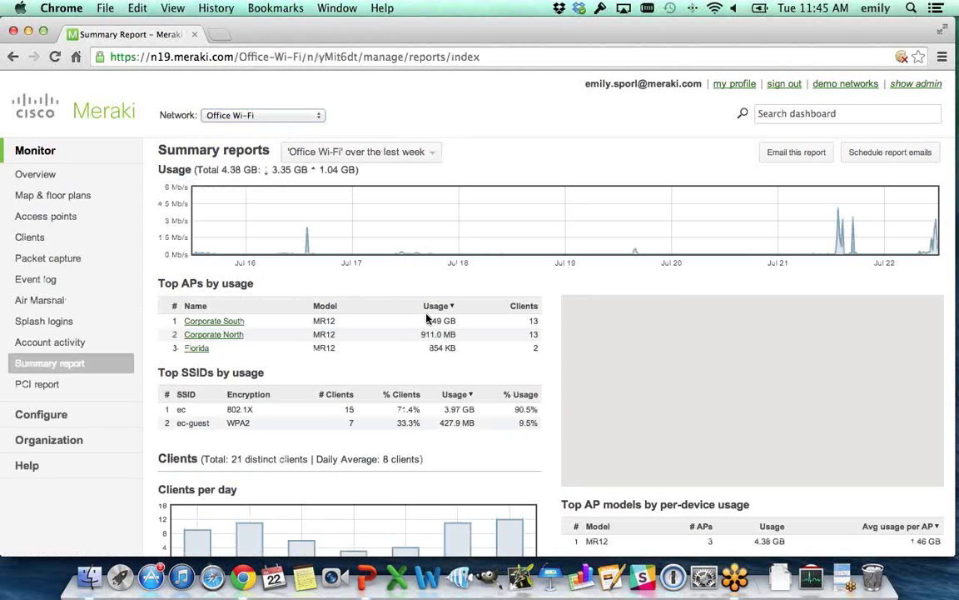
Step: Look through the device and network choices for the Office Wi-Fi summary report and close them without changing anything
left_click(395, 156)
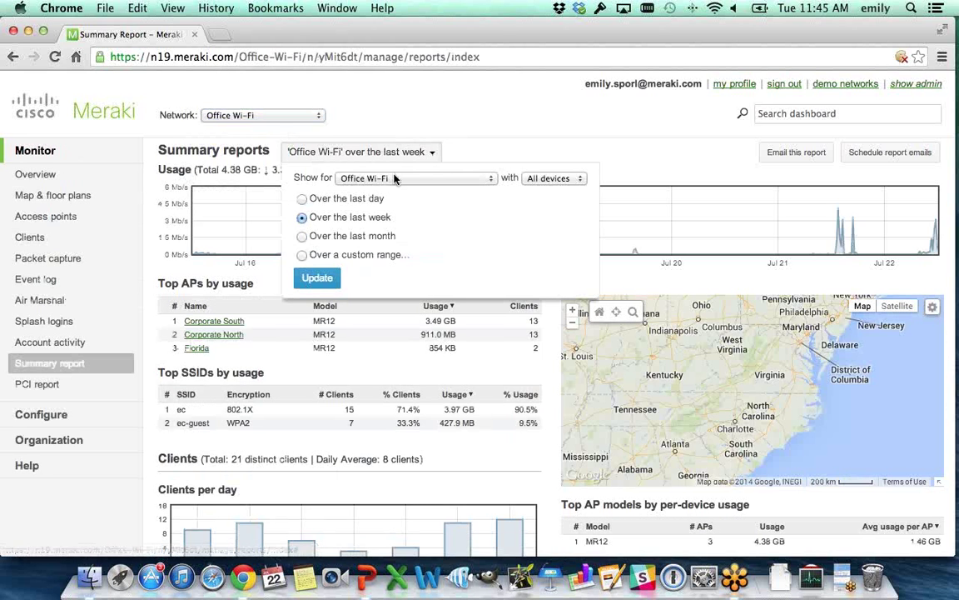
left_click(551, 179)
left_click(547, 179)
left_click(454, 181)
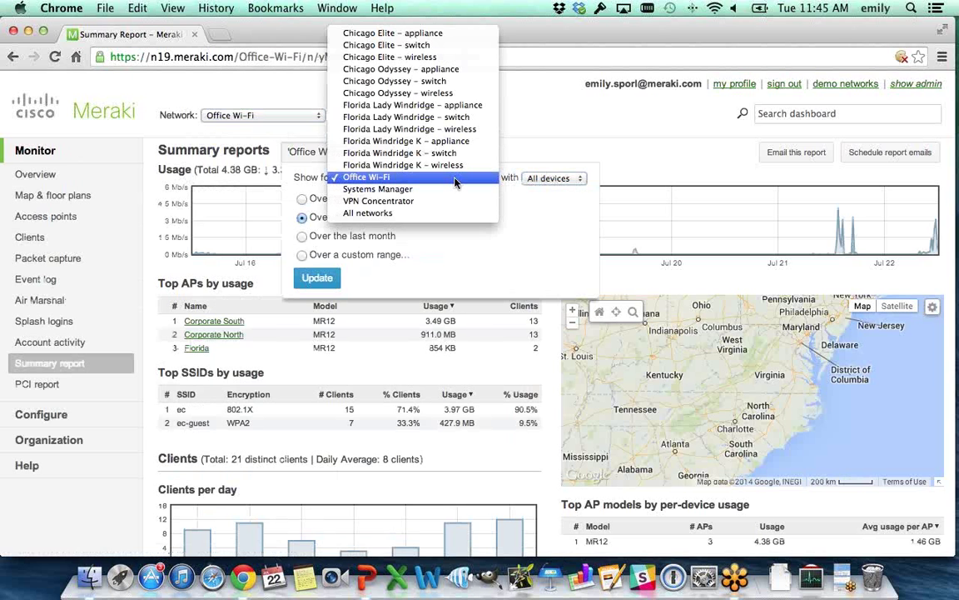
left_click(592, 143)
left_click(592, 143)
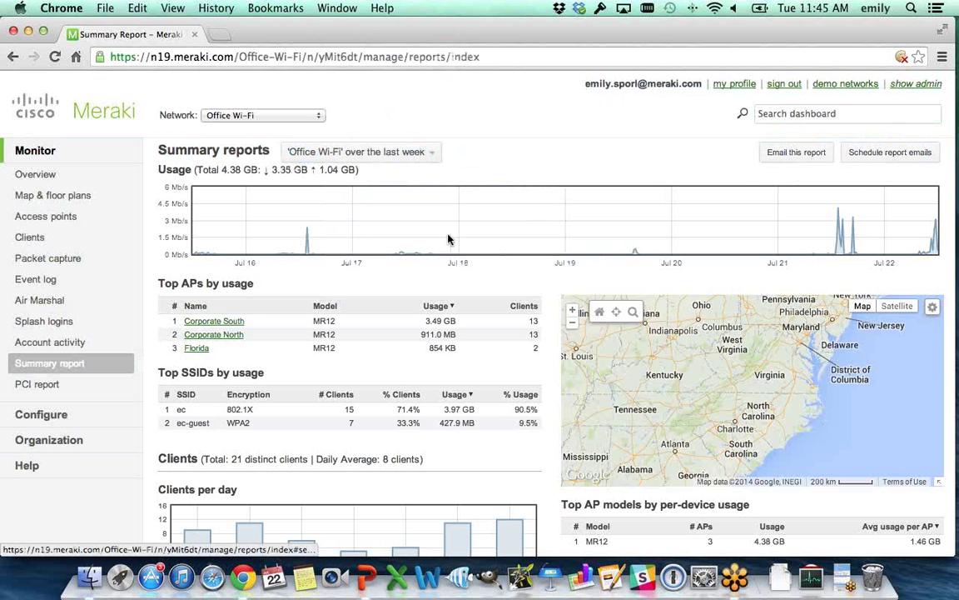
Step: Examine the Office Wi-Fi report's top access points, SSIDs, clients per day, top clients, device manufacturers and operating systems
scroll(322, 311, "down", 1)
scroll(322, 312, "down", 3)
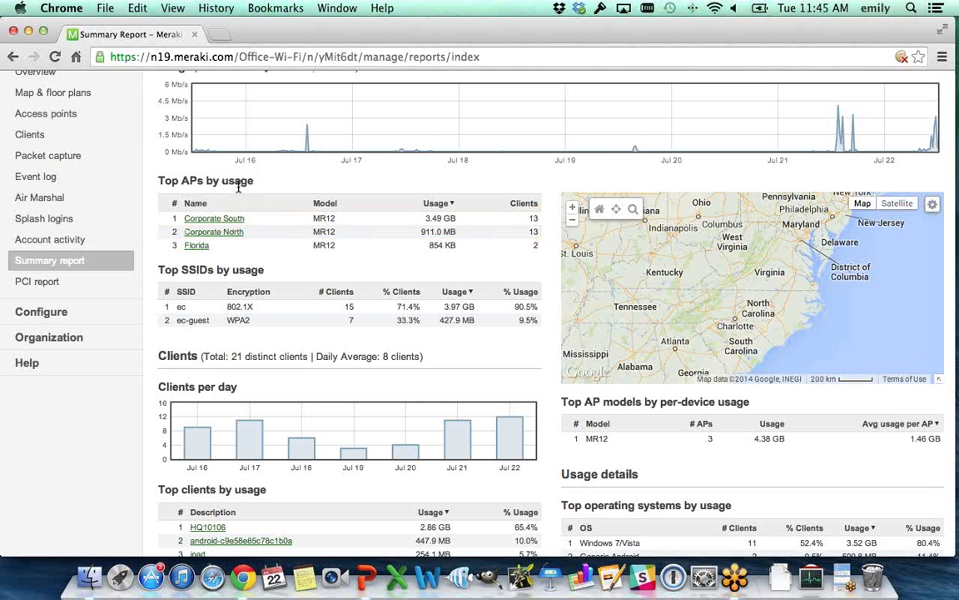
scroll(222, 184, "down", 4)
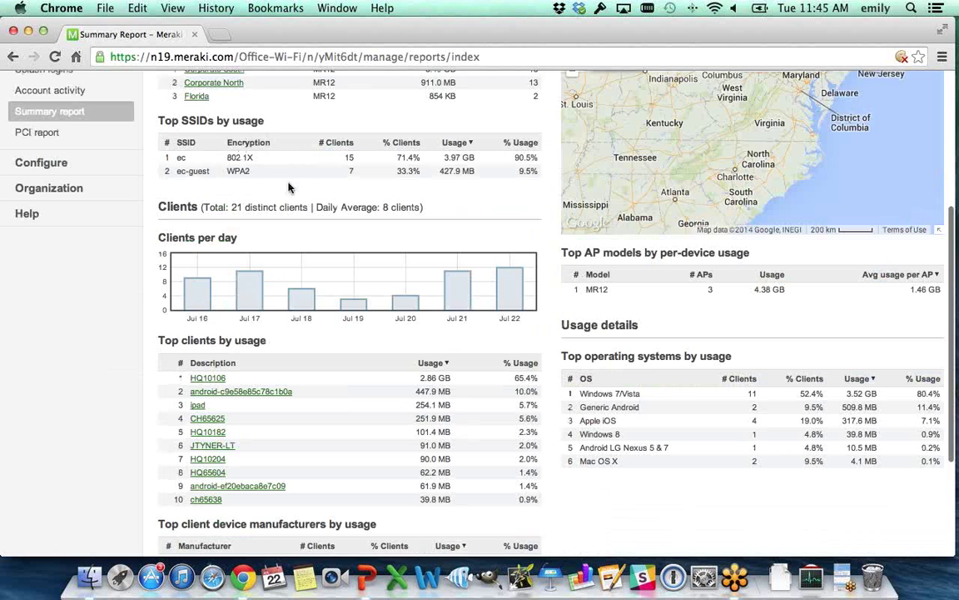
scroll(289, 187, "down", 5)
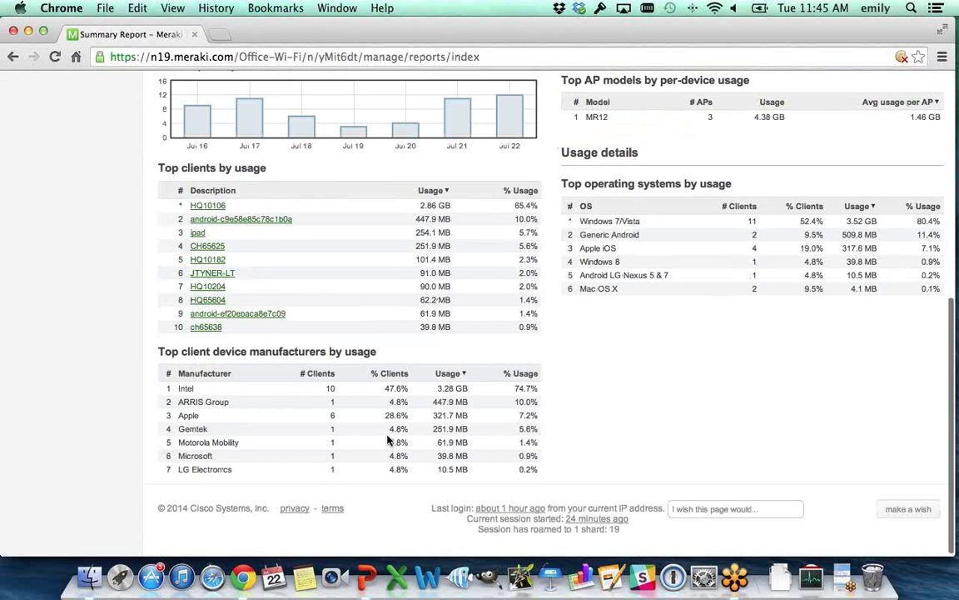
scroll(388, 441, "up", 1)
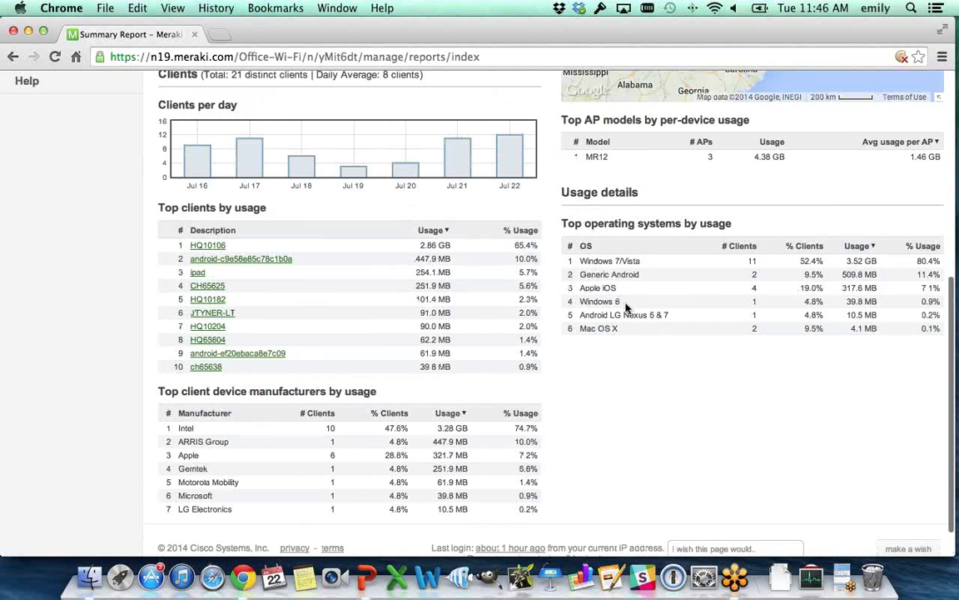
scroll(626, 308, "up", 2)
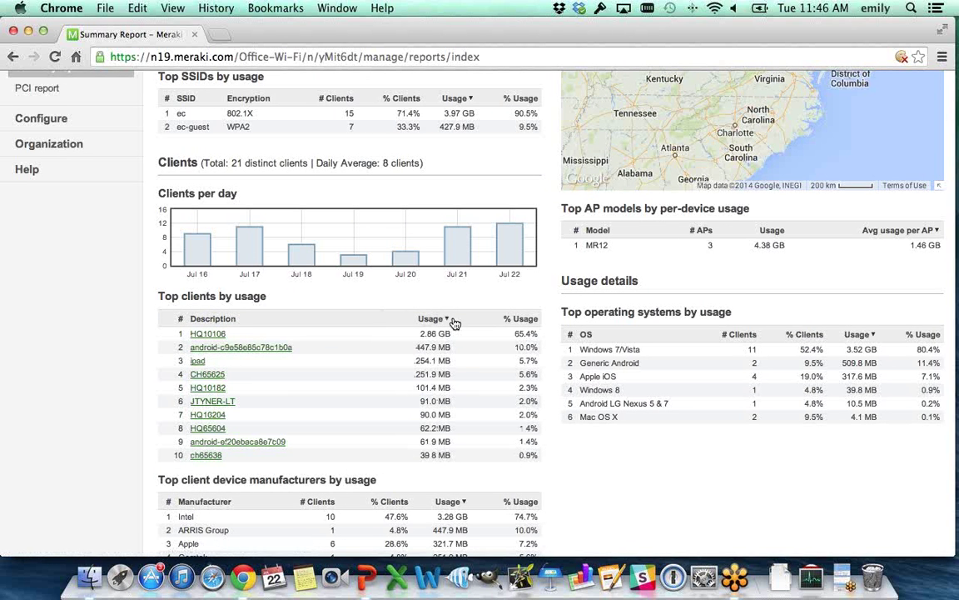
scroll(454, 323, "up", 3)
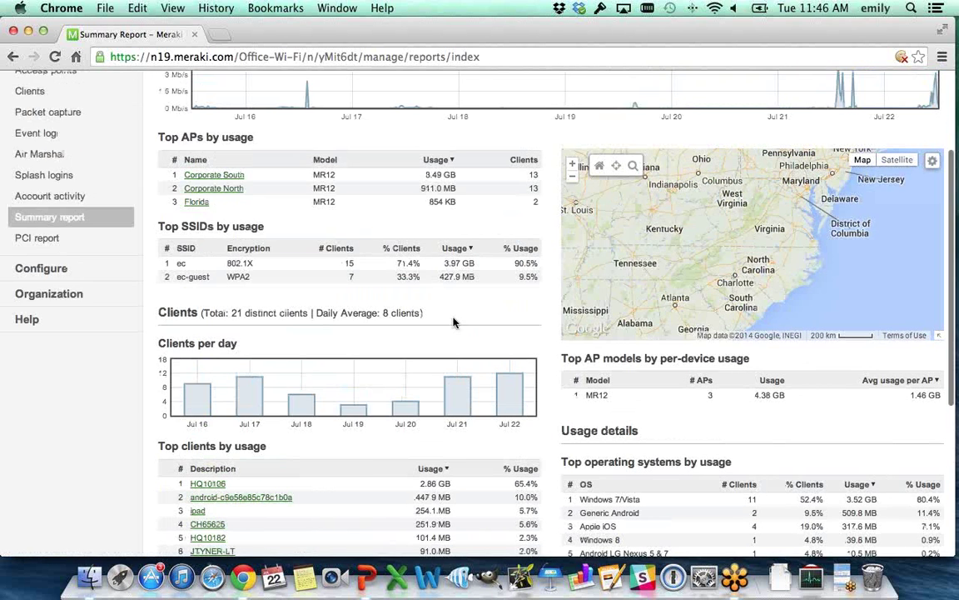
scroll(454, 323, "up", 3)
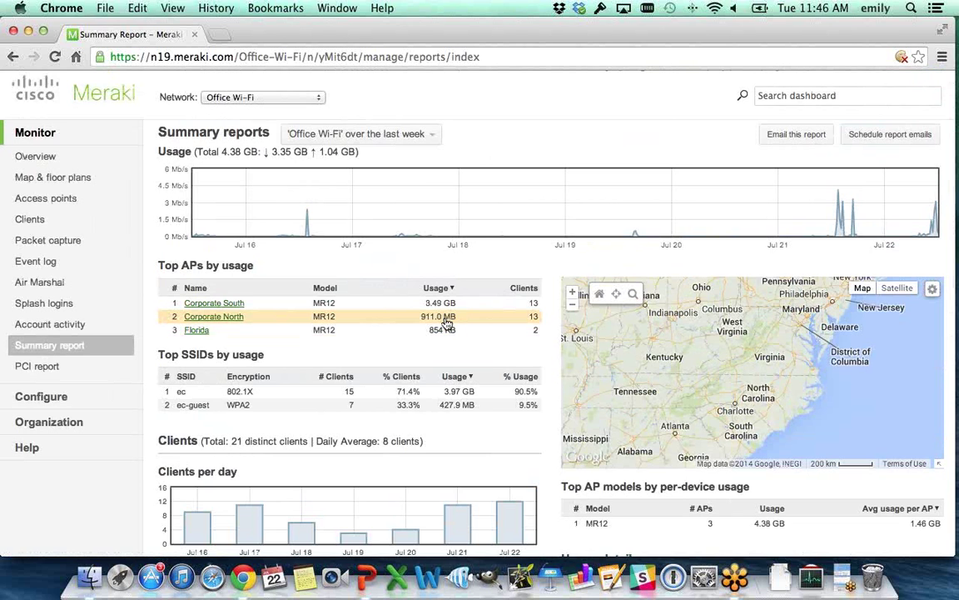
Step: Check the summary report's time range and device filter options again and dismiss them
left_click(433, 140)
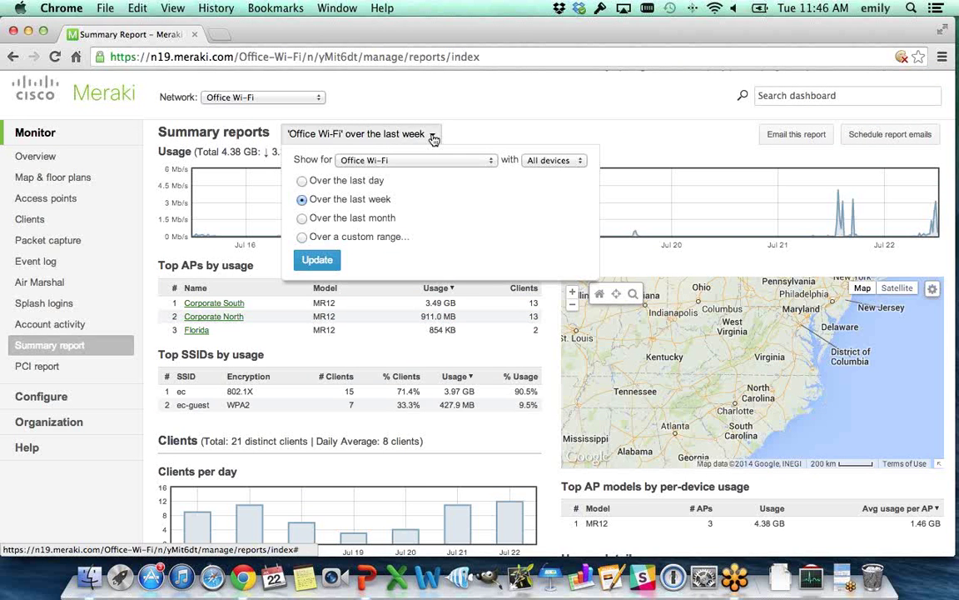
left_click(549, 160)
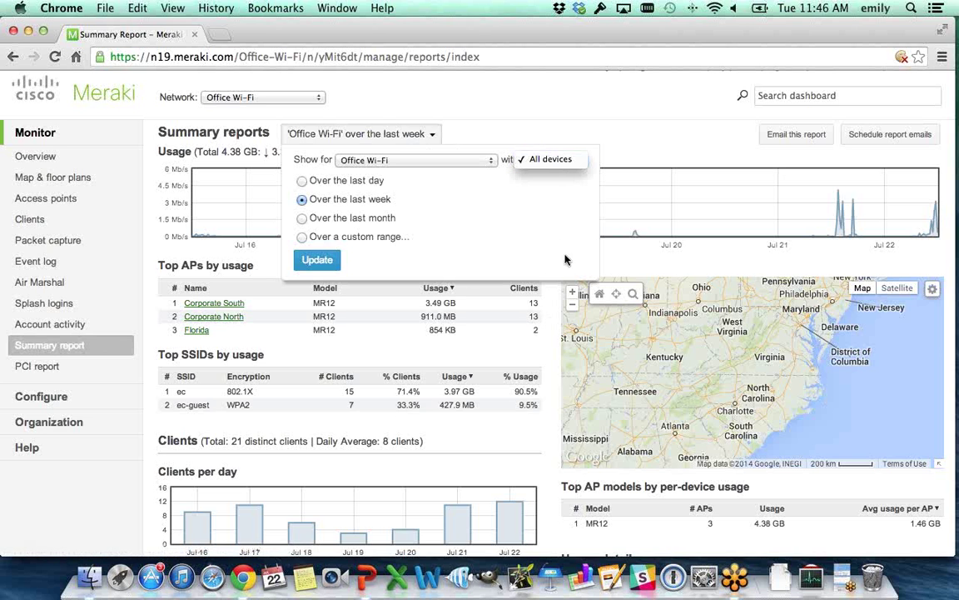
left_click(606, 134)
left_click(606, 134)
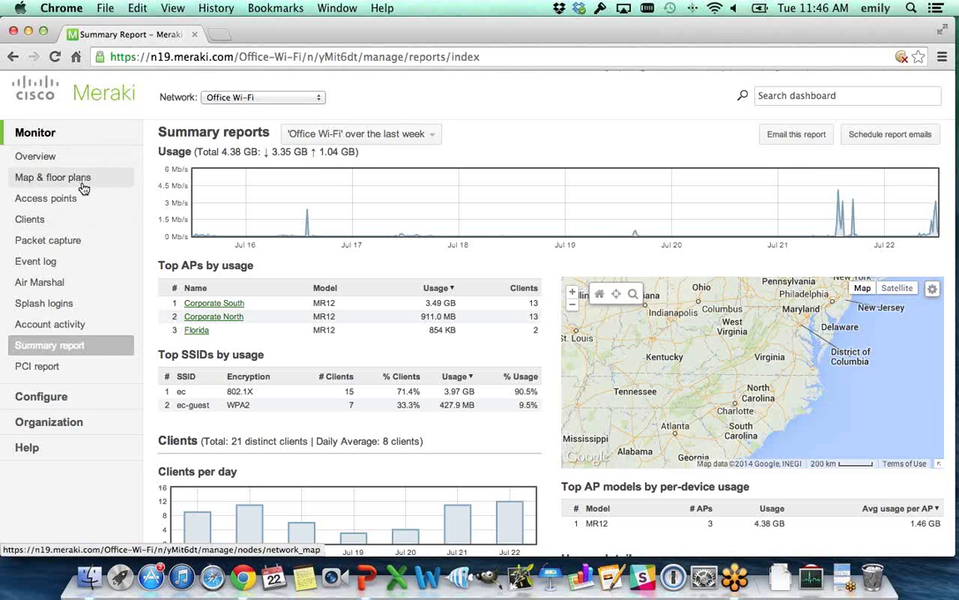
Step: Switch to the Chicago Odyssey network's summary report and look over its network-wide and switch monitoring and configuration options
left_click(255, 98)
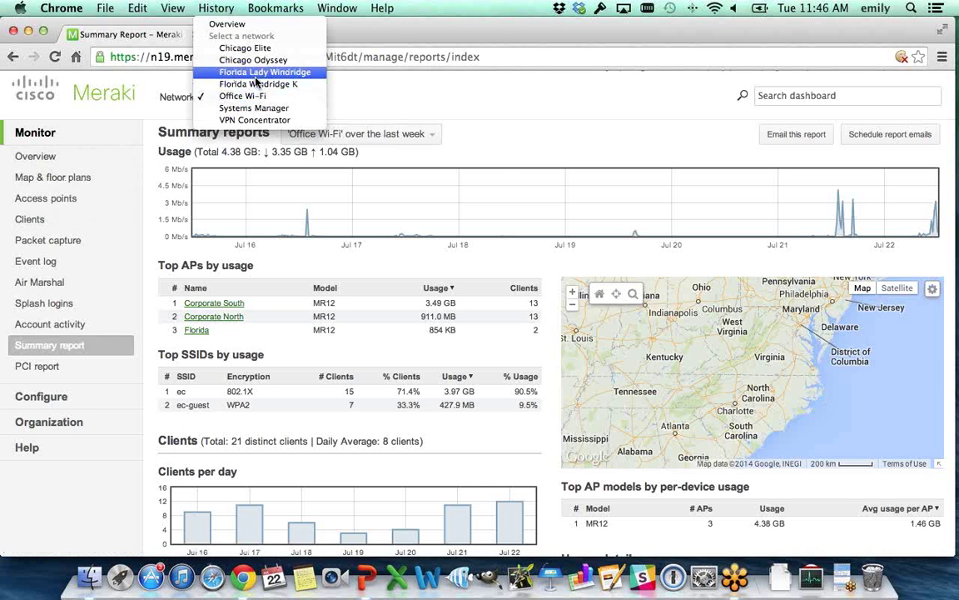
left_click(255, 60)
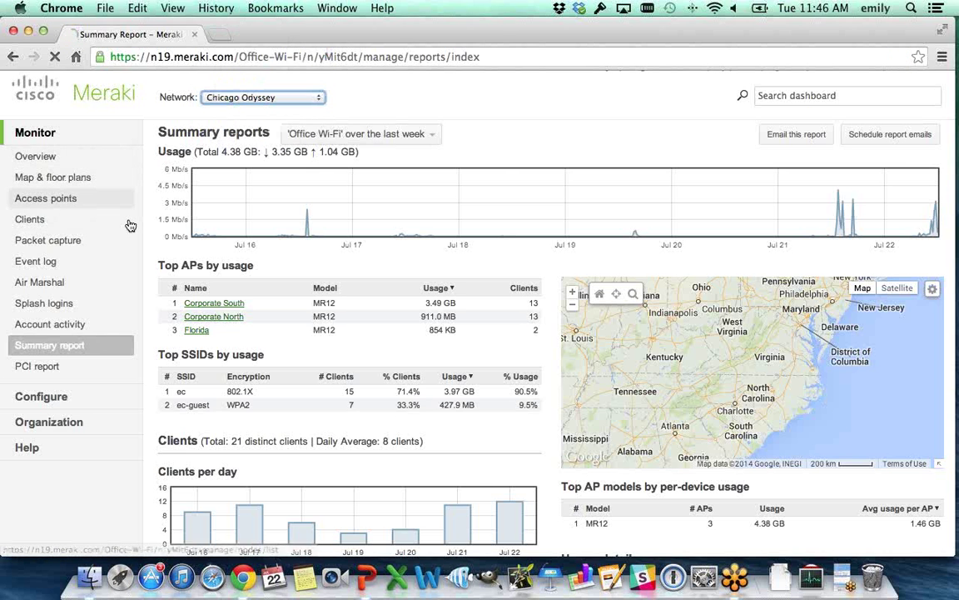
mouse_move(83, 169)
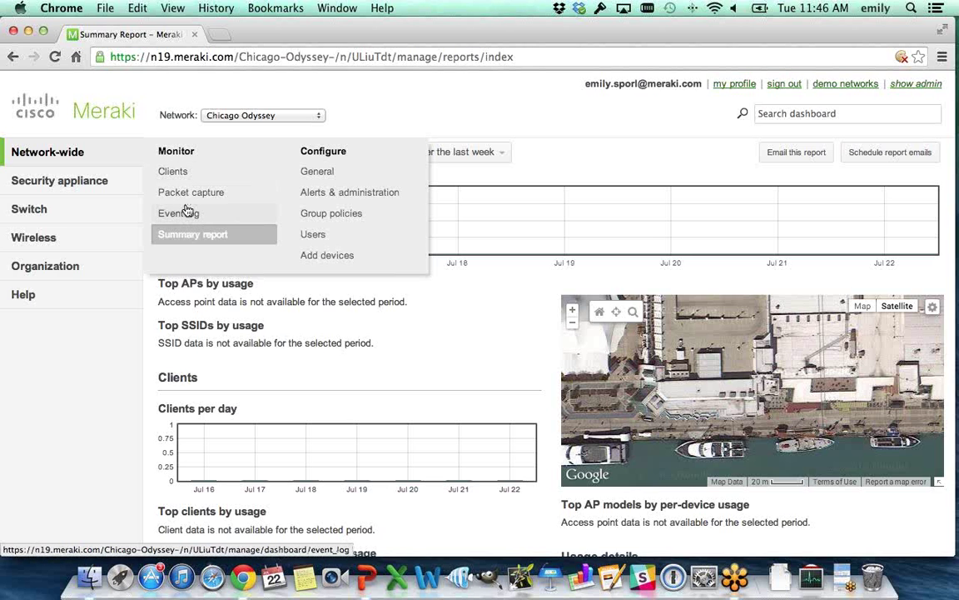
mouse_move(50, 265)
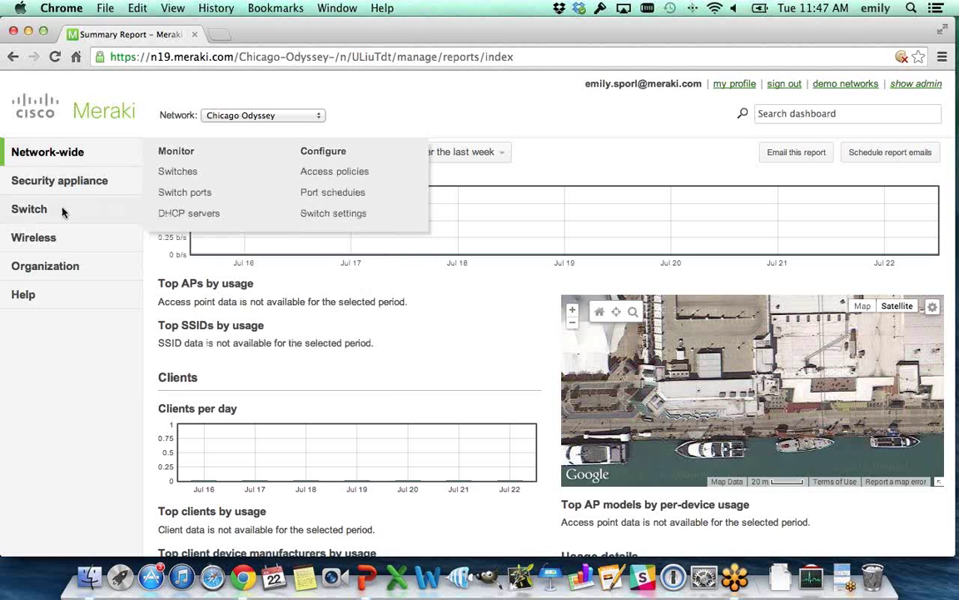
mouse_move(54, 239)
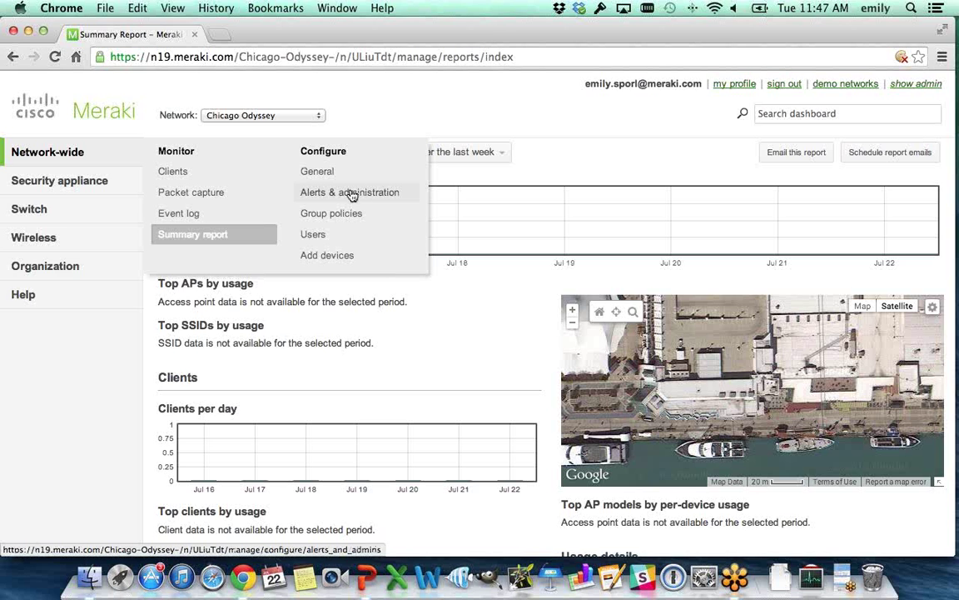
Step: Switch to the PowerPoint presentation and show the slide about ease of remote troubleshooting
key("super+Tab")
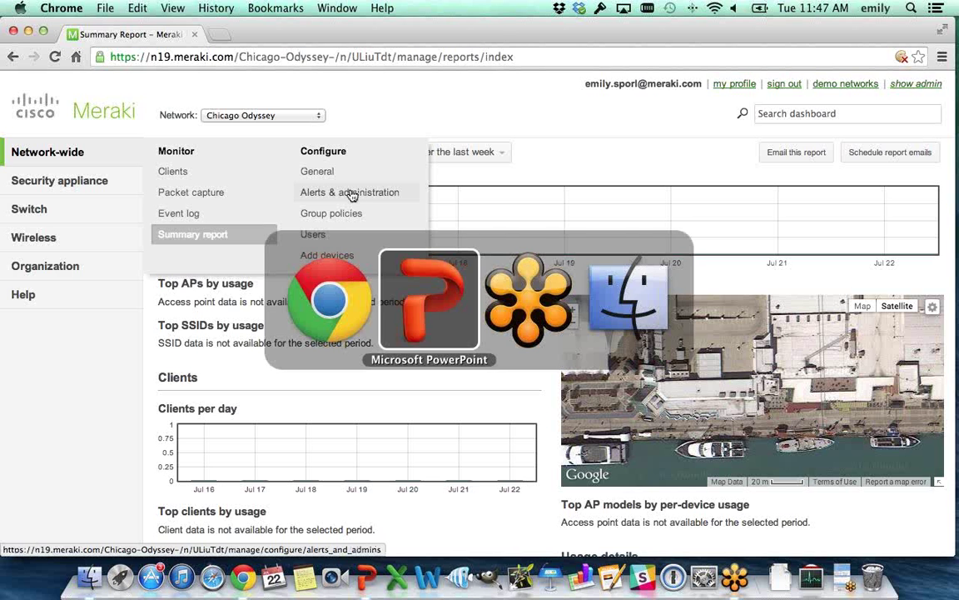
key("Right")
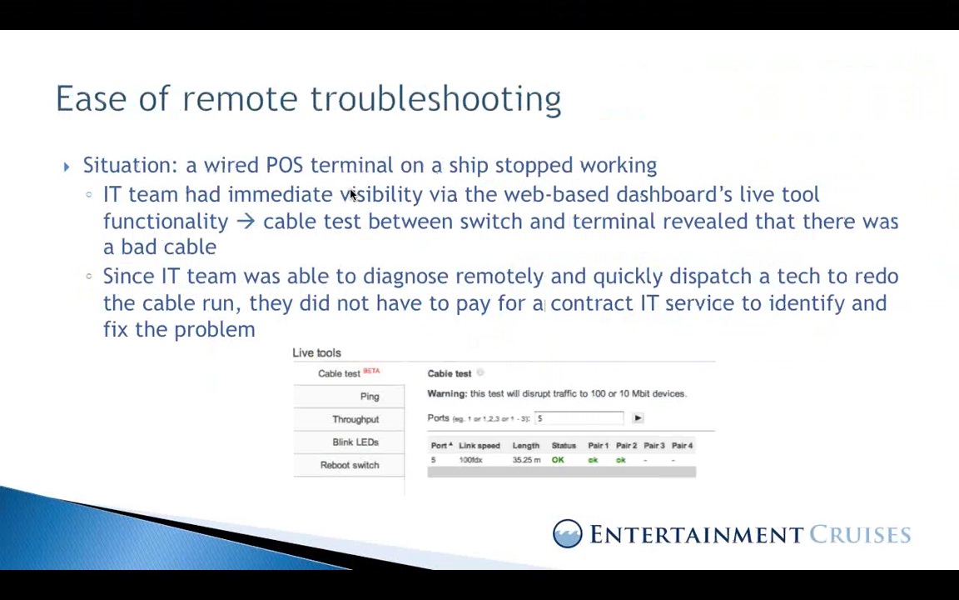
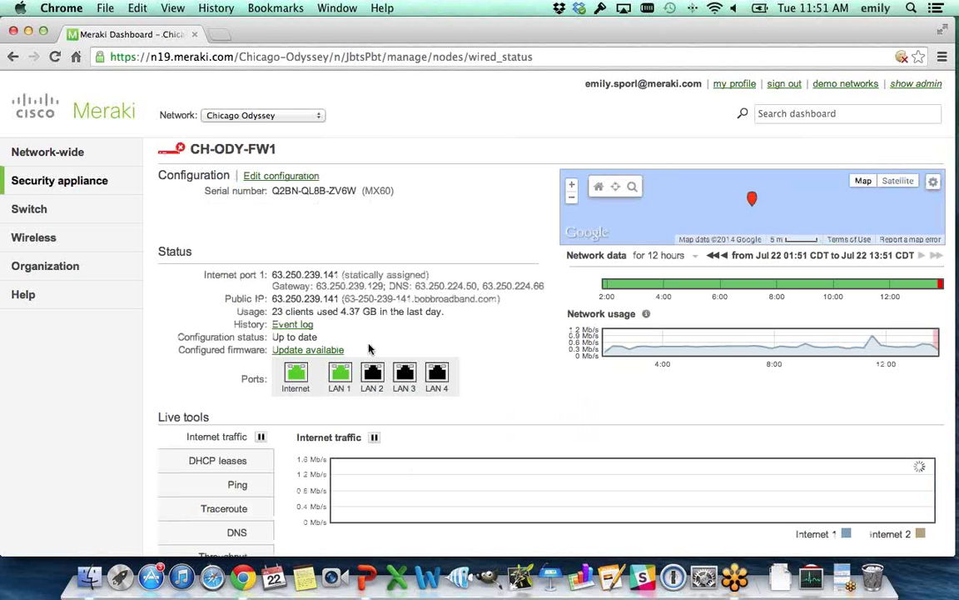
Step: Look over the CH-ODY-FW1 appliance's status and live tools, and open the Chicago Odyssey site-to-site VPN settings
scroll(369, 349, "down", 2)
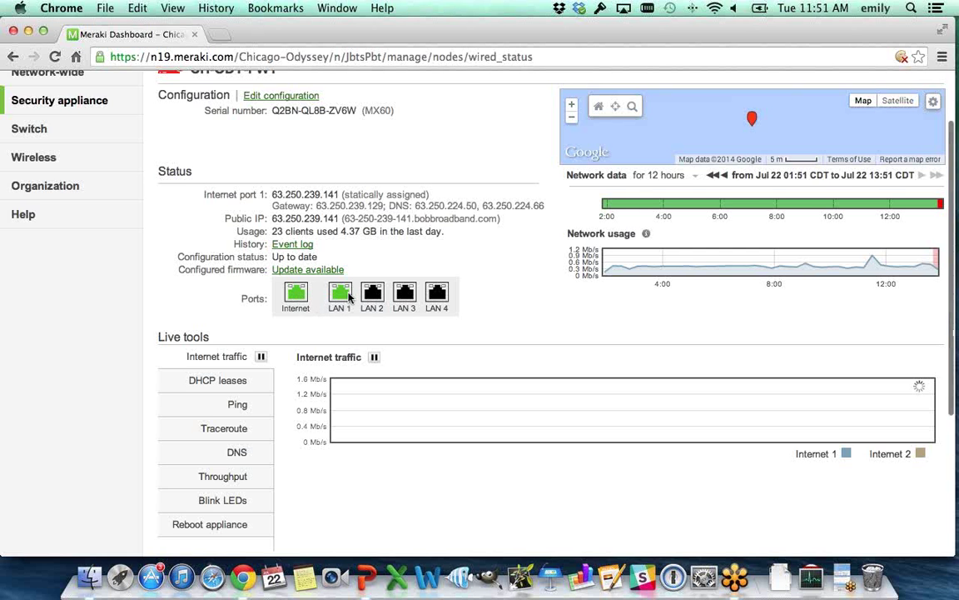
scroll(349, 296, "up", 3)
mouse_move(95, 180)
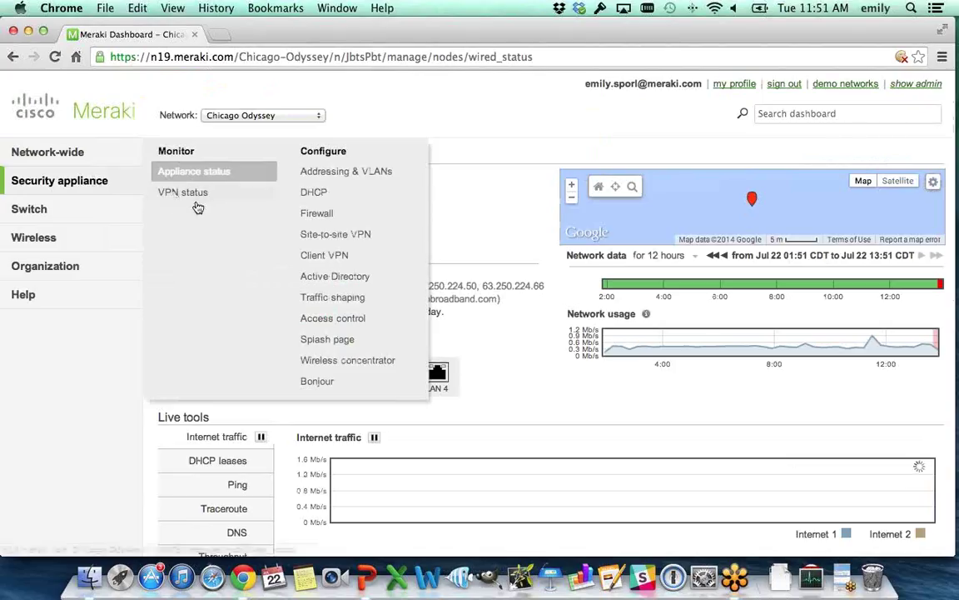
left_click(351, 239)
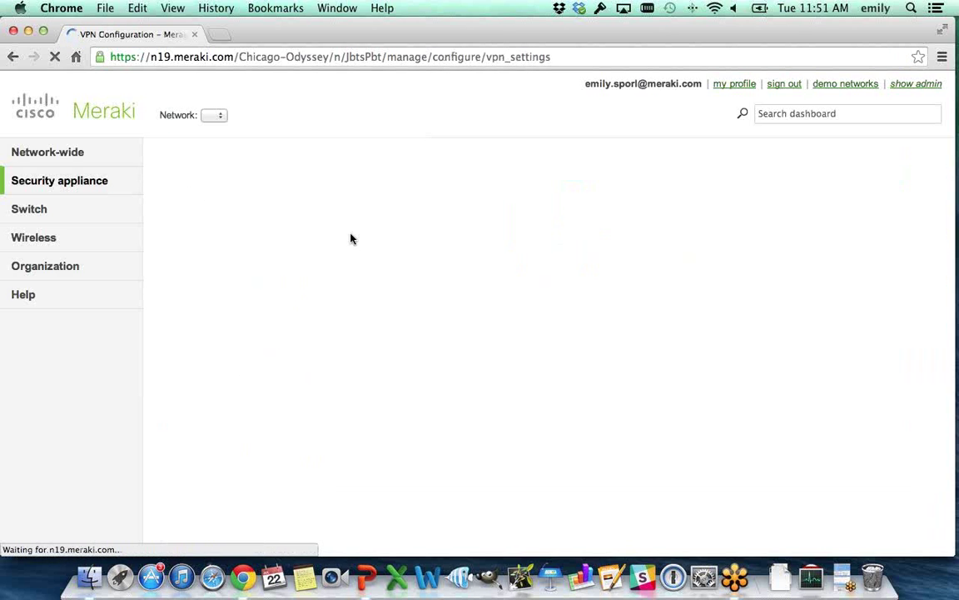
Step: Try the Disabled site-to-site VPN mode and return it to Split tunnel
left_click(439, 163)
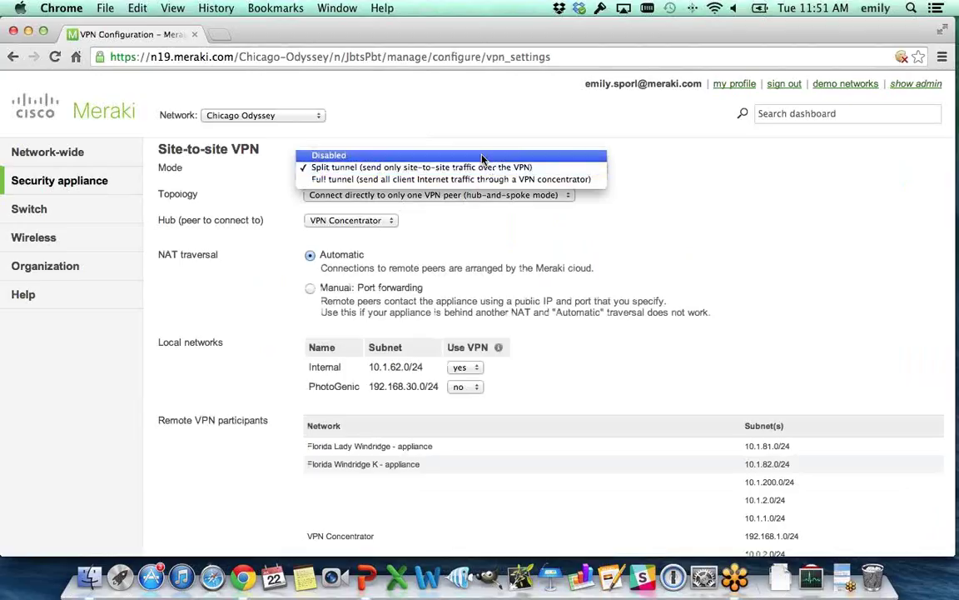
left_click(481, 157)
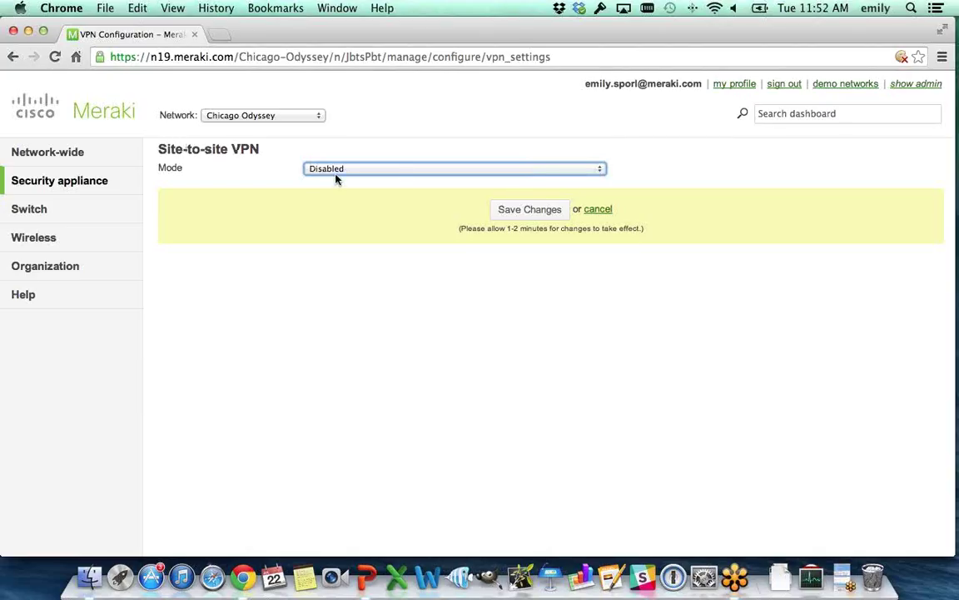
left_click(337, 170)
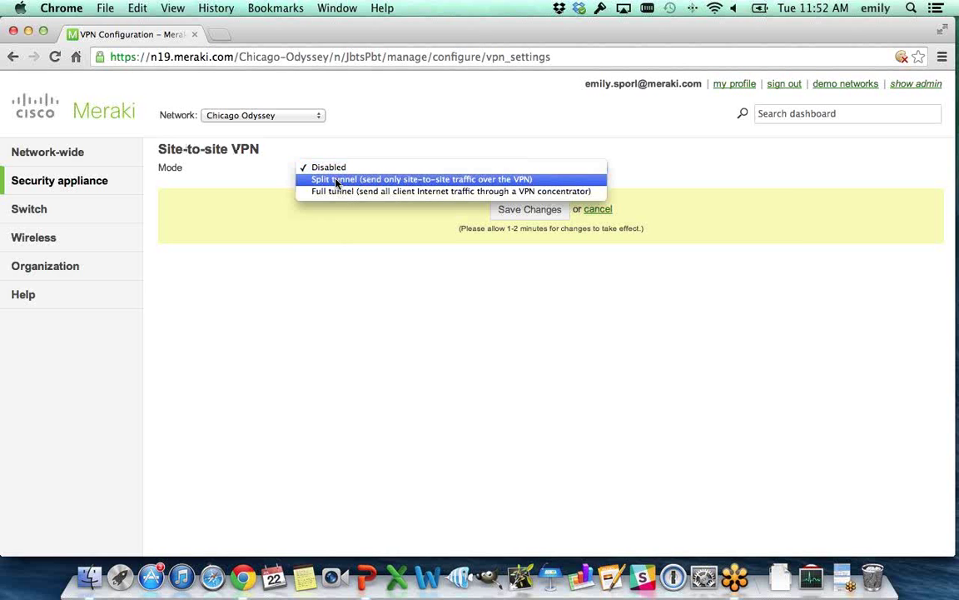
left_click(336, 183)
Step: Check the VPN topology, hub and network choices, keeping hub-and-spoke mode, VPN Concentrator and Chicago Odyssey
left_click(338, 197)
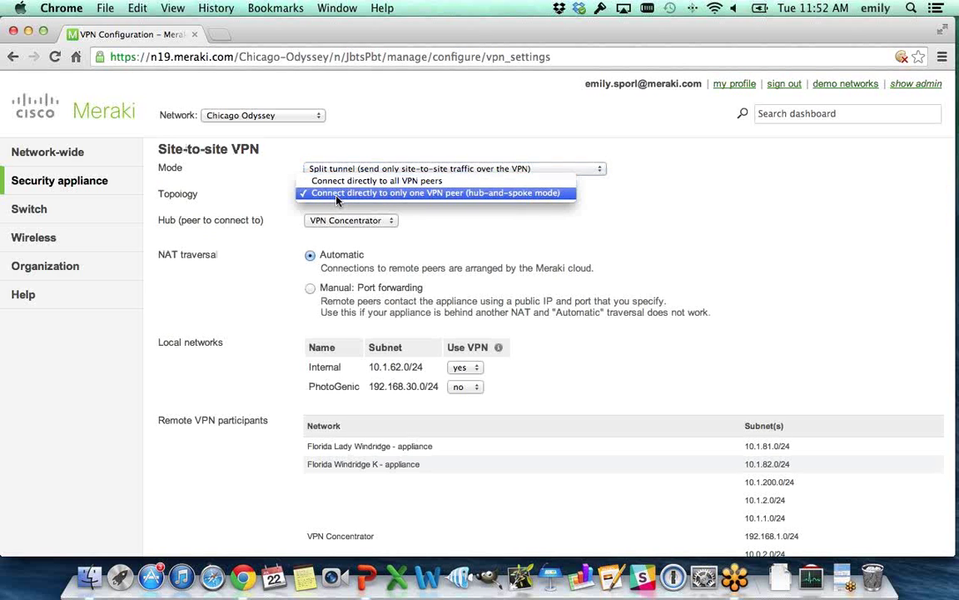
left_click(461, 194)
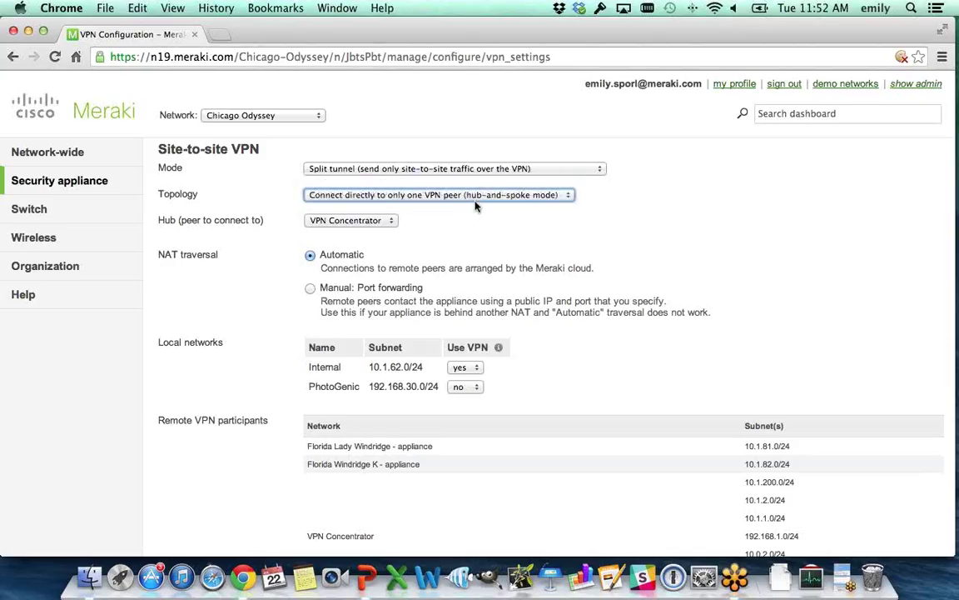
left_click(362, 223)
left_click(362, 219)
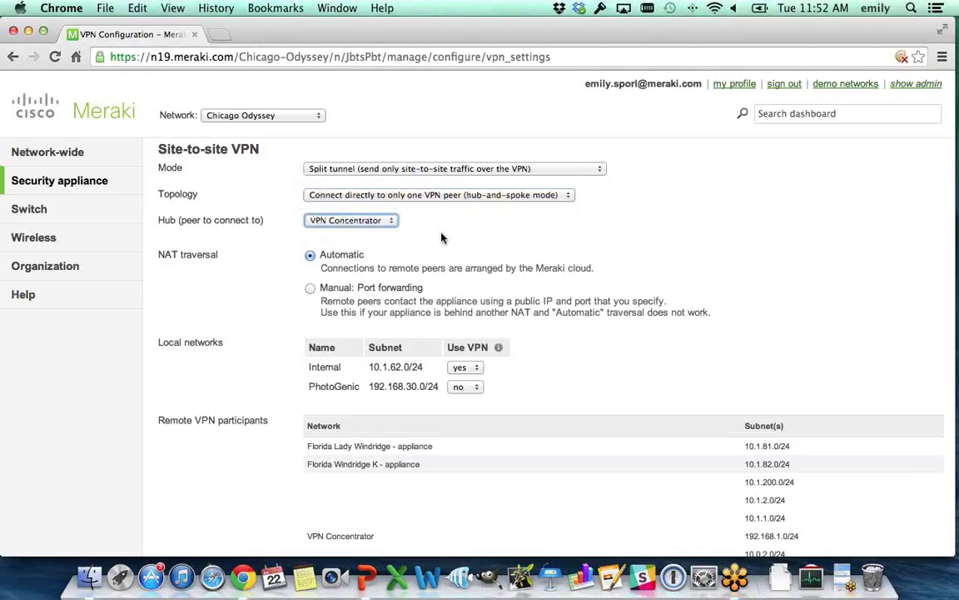
scroll(461, 267, "down", 1)
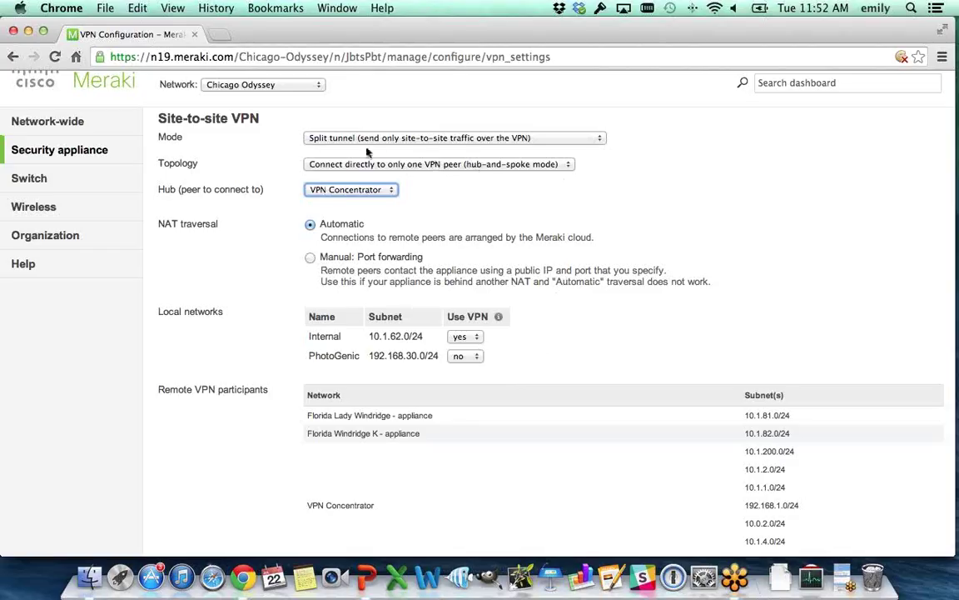
left_click(252, 87)
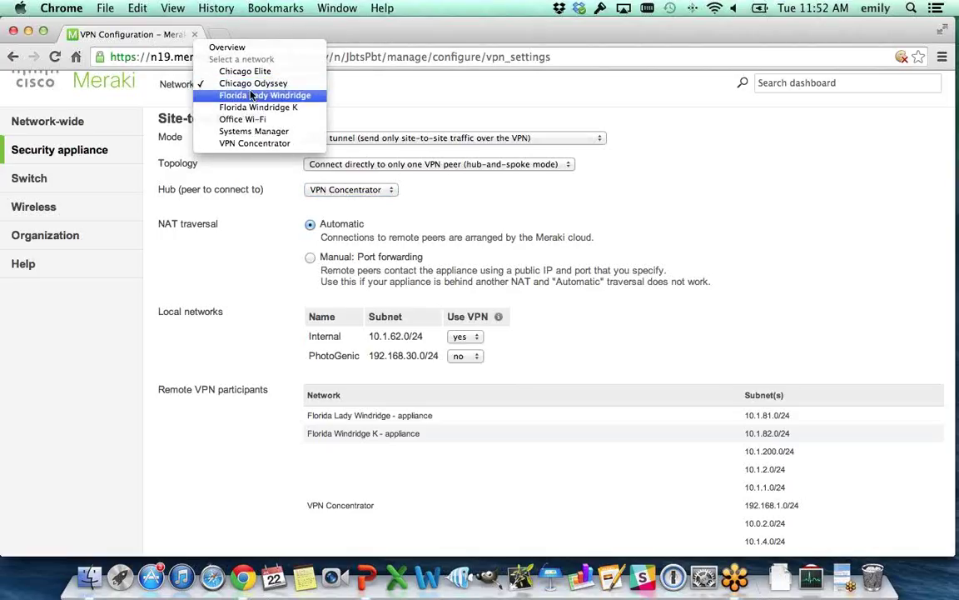
left_click(228, 305)
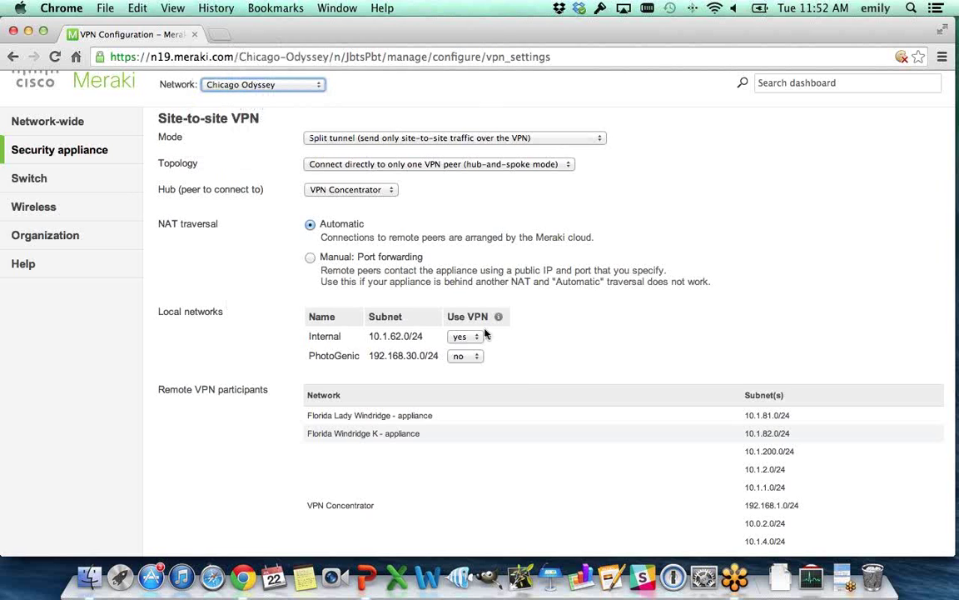
Step: Open the Chicago Odyssey VPN status page, examine its site connectivity table and reload the page
mouse_move(117, 152)
left_click(186, 172)
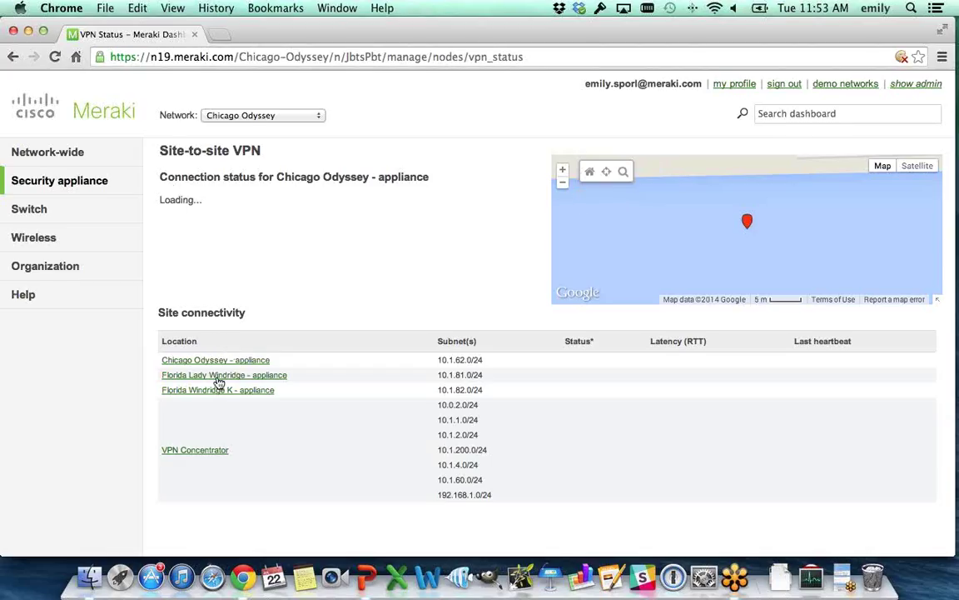
scroll(216, 381, "down", 3)
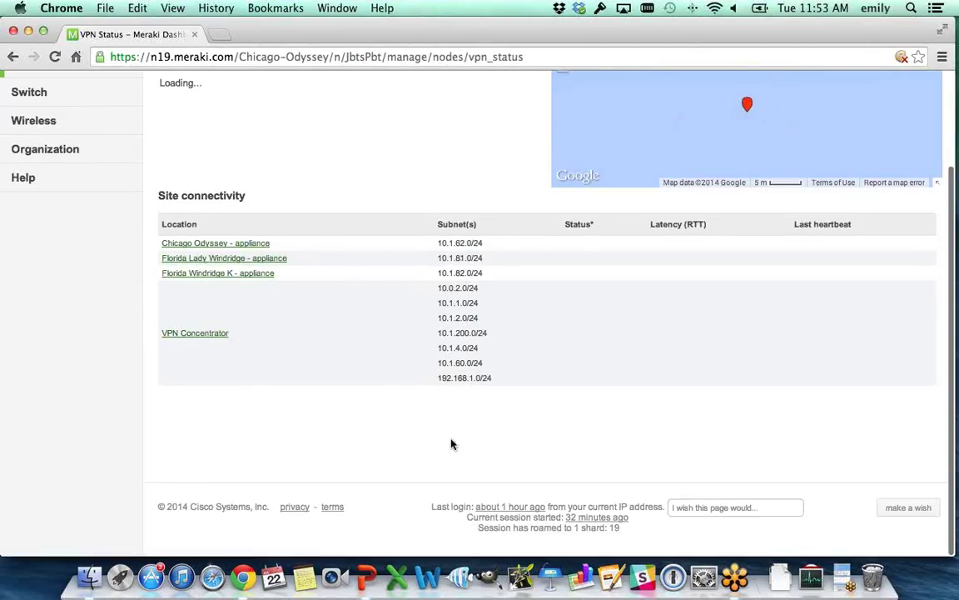
scroll(450, 438, "up", 3)
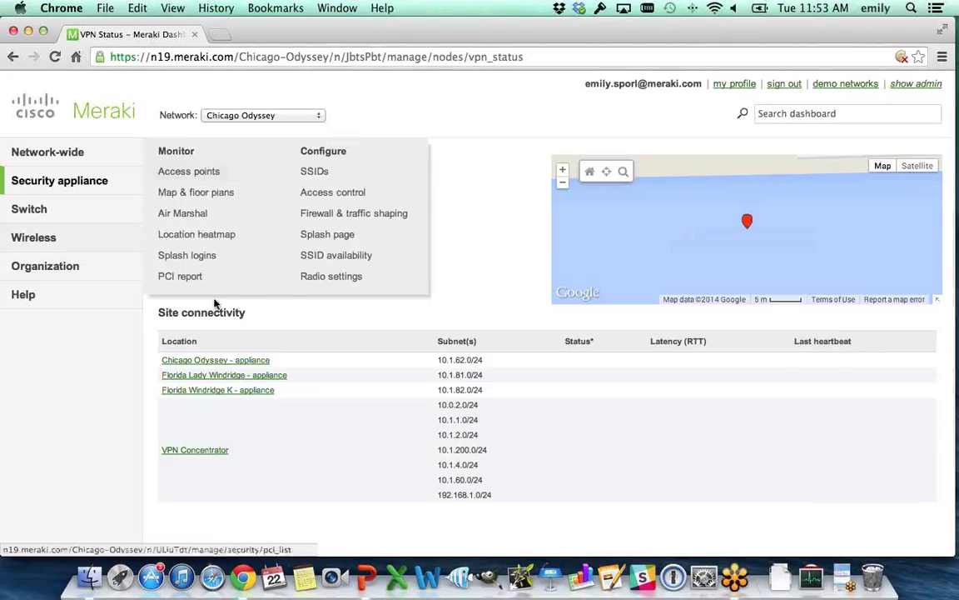
left_click(54, 57)
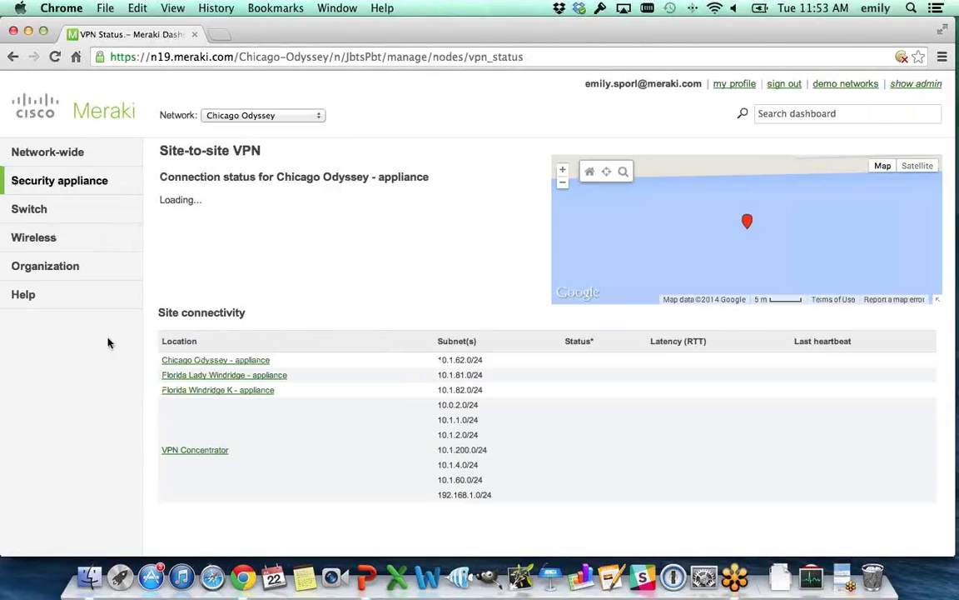
Step: Open Chicago Odyssey's list of switches and look over the entry for CH-ODY-SW1
mouse_move(71, 208)
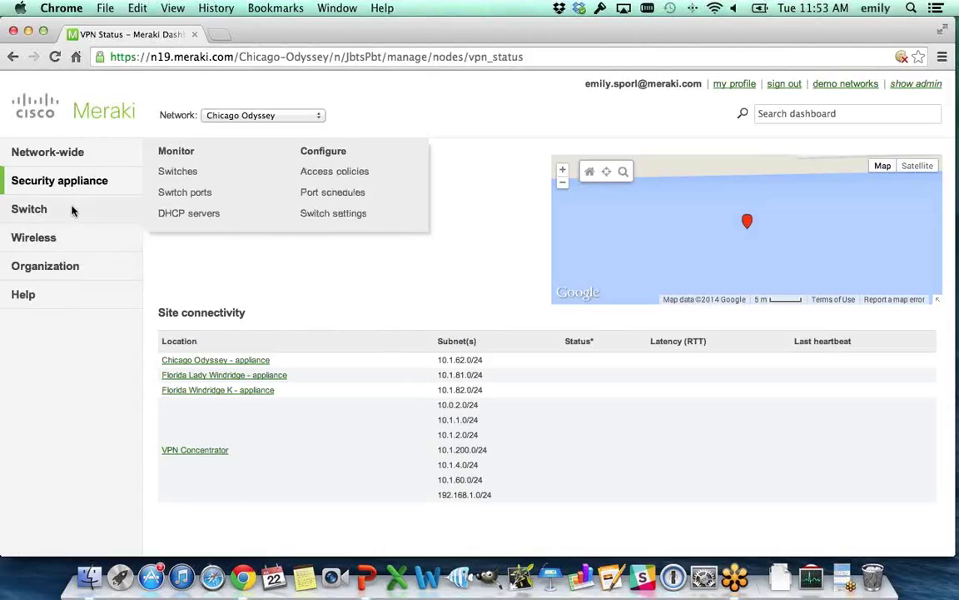
left_click(176, 173)
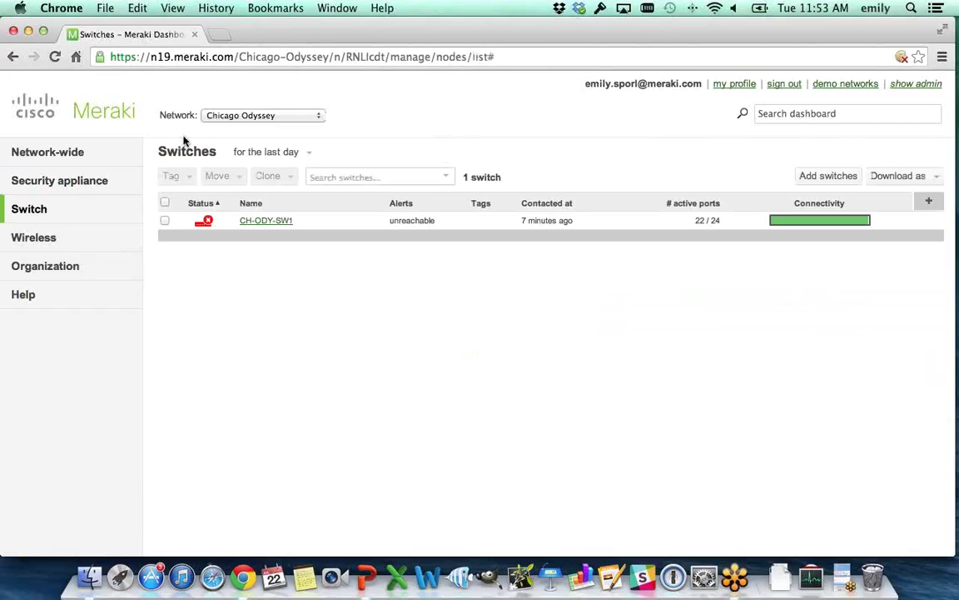
mouse_move(104, 206)
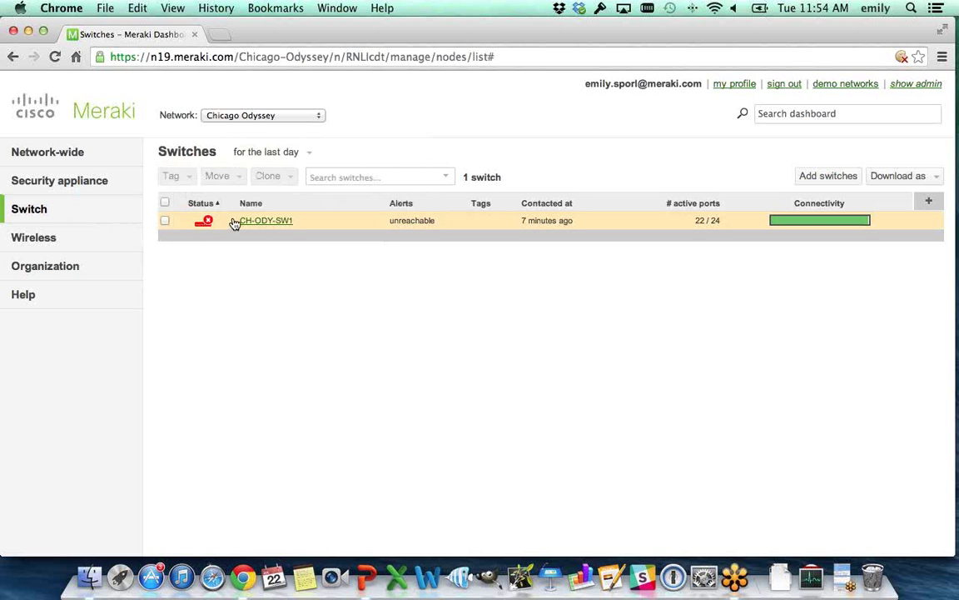
mouse_move(34, 209)
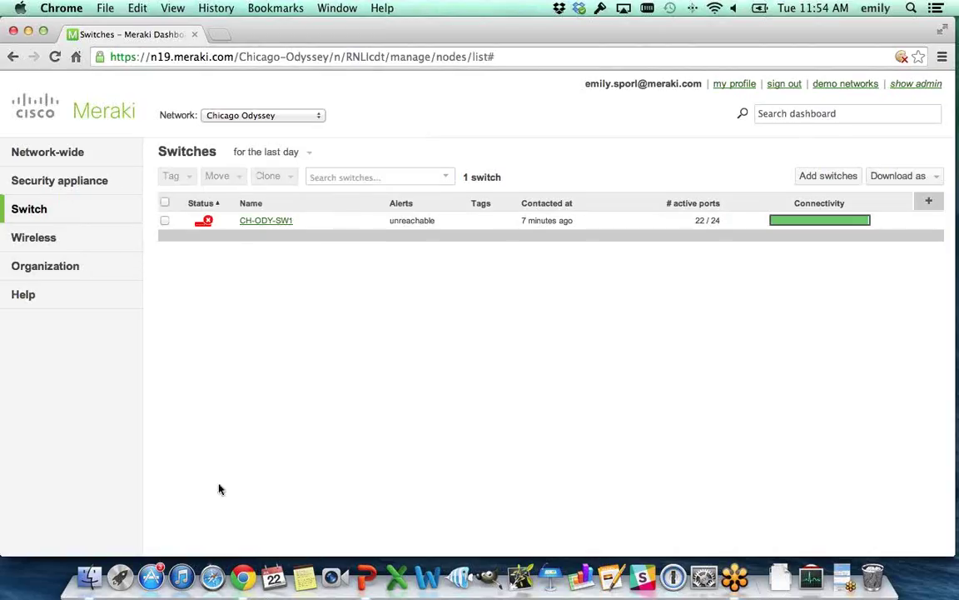
Step: Open the switch ports list and filter it to trunk ports in the range 1-10 with "1-10 is:trunk"
mouse_move(133, 206)
mouse_move(118, 185)
left_click(171, 191)
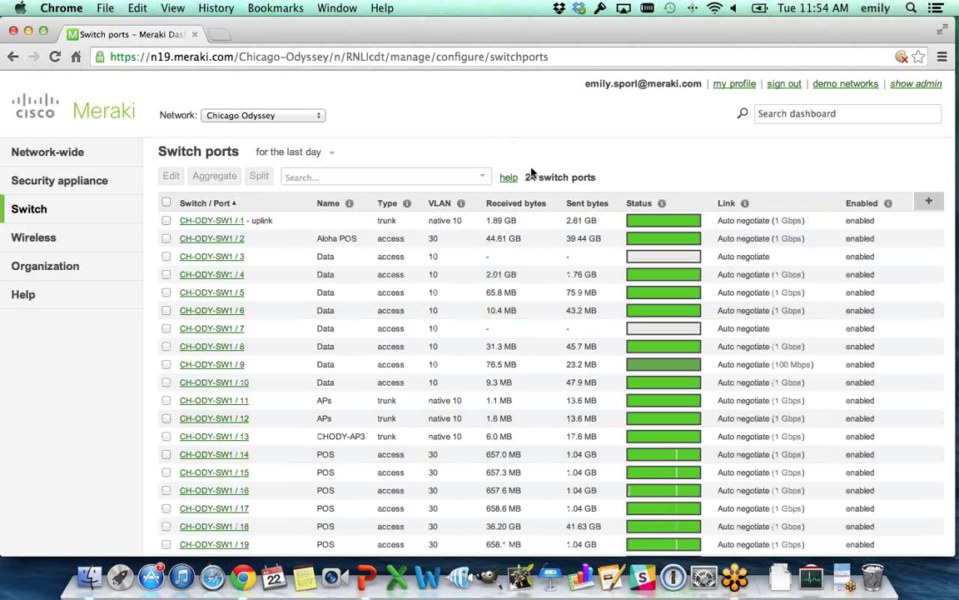
left_click(331, 178)
type("1-10")
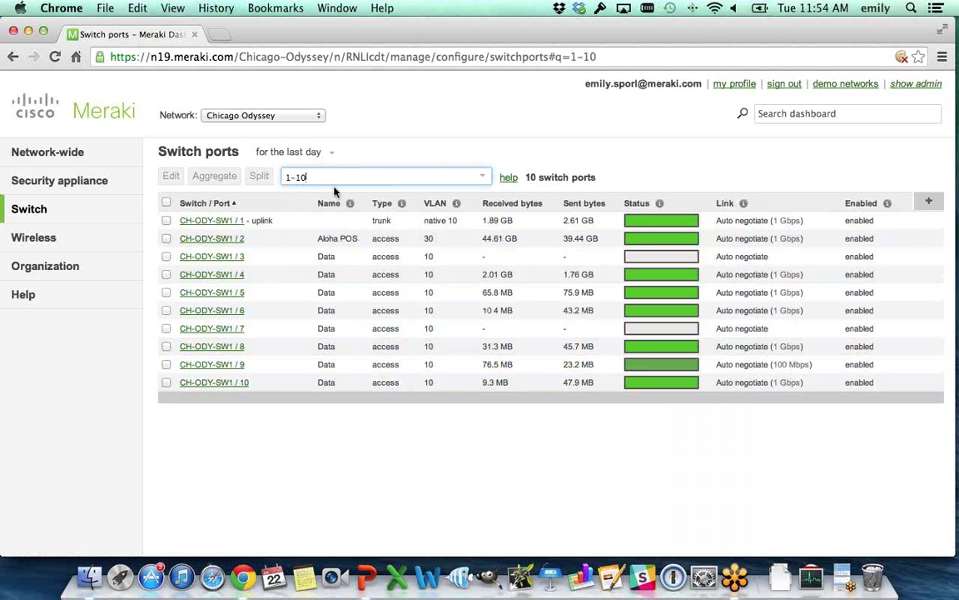
type("is:trun")
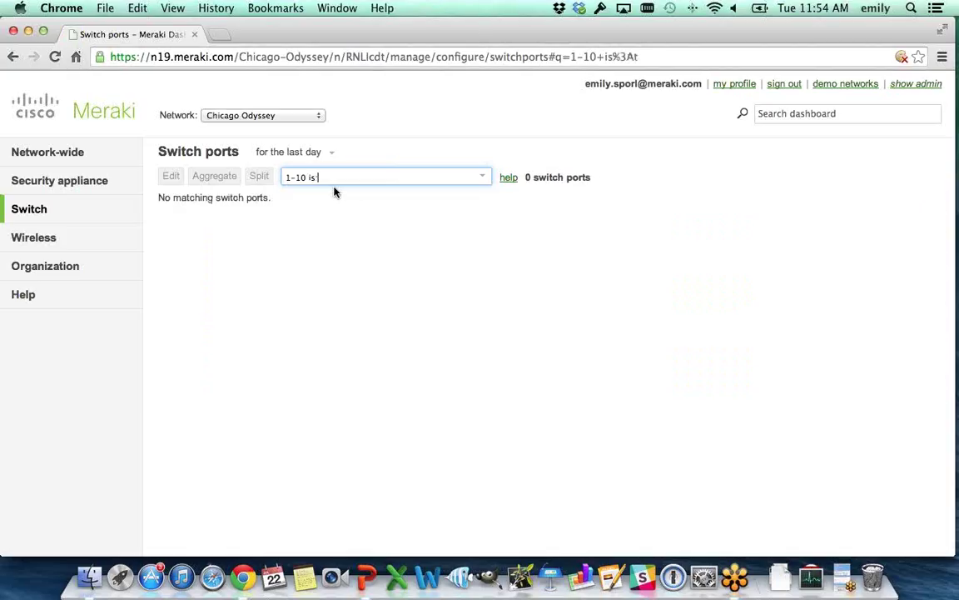
type("k")
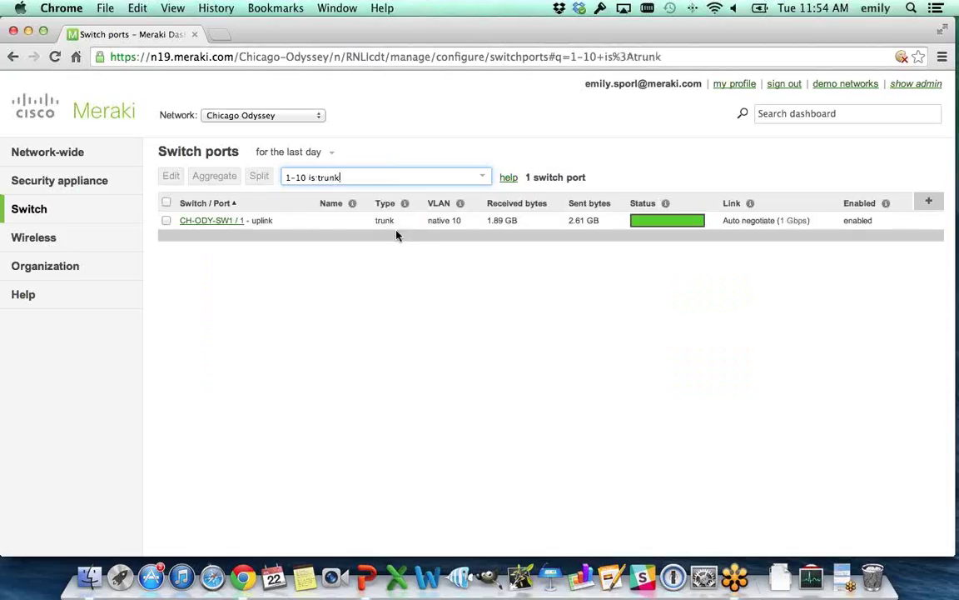
Step: Change the port filter to "1-10 is:access vlan:10" and check the additional search criteria
key("BackSpace")
key("BackSpace")
key("BackSpace")
key("BackSpace")
key("BackSpace")
type("ac")
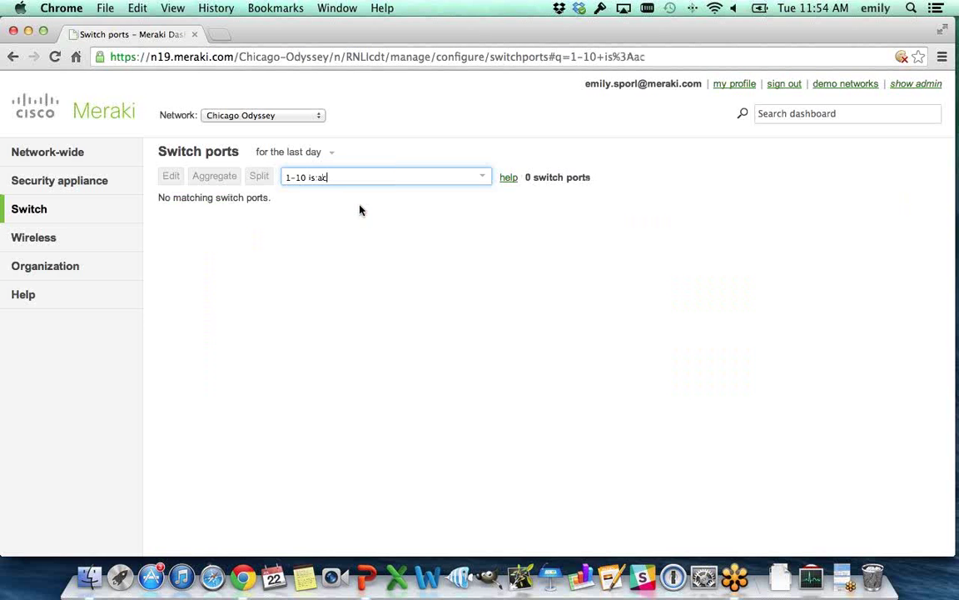
type("cess")
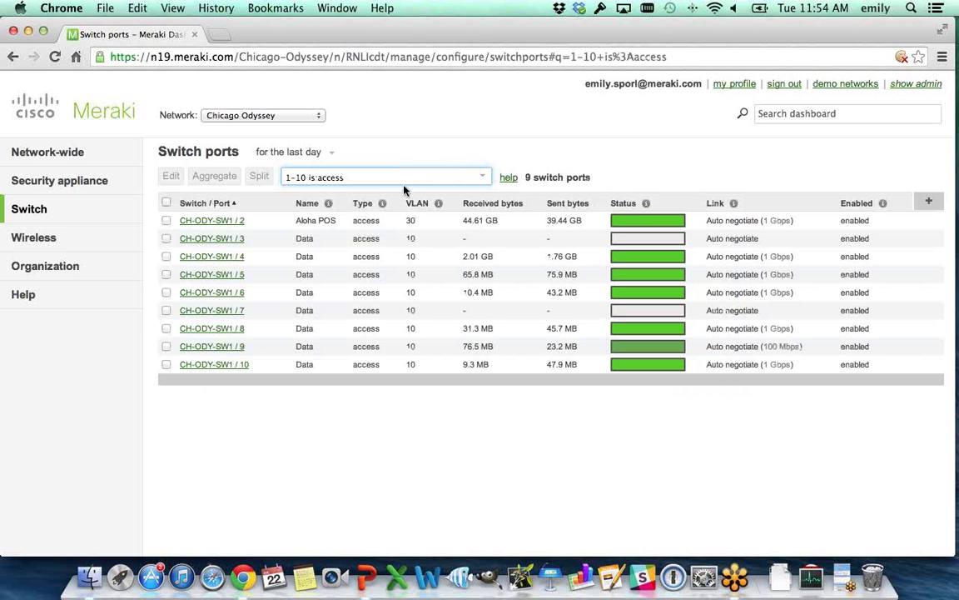
type(" vlan:10")
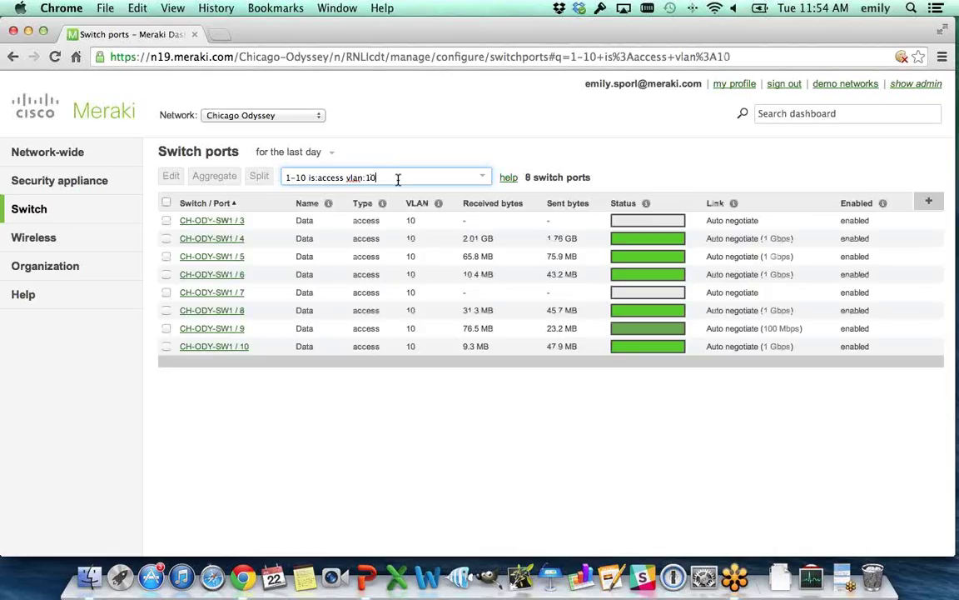
left_click(484, 180)
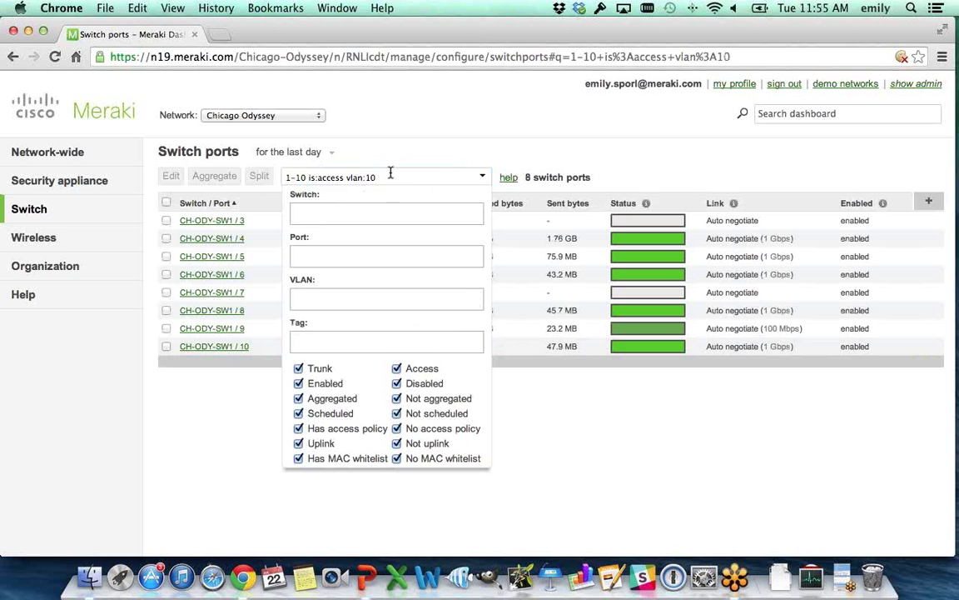
left_click(440, 150)
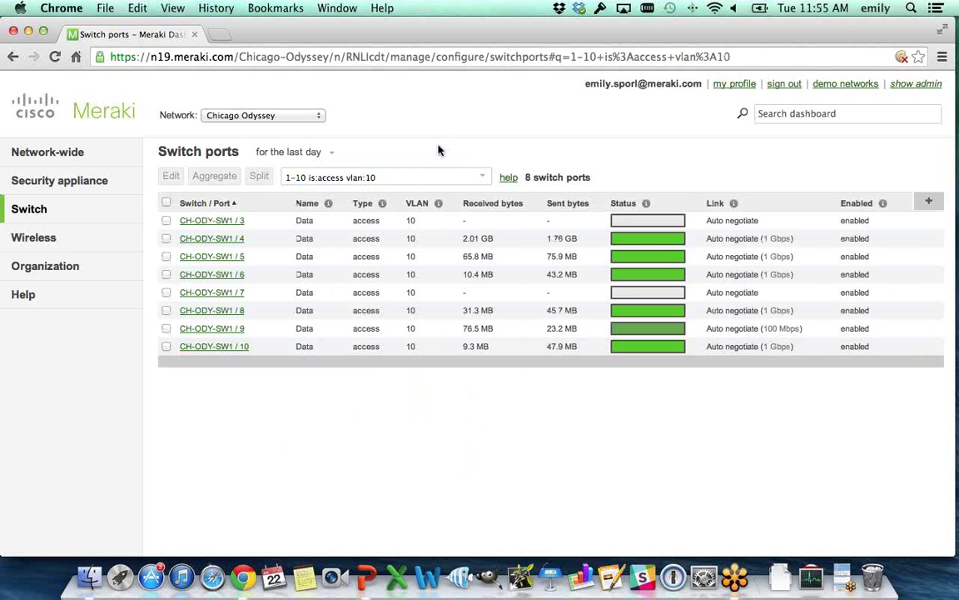
Step: Open the bulk editor for all filtered switch ports, check the type and access policy options, and close it without updating
left_click(166, 203)
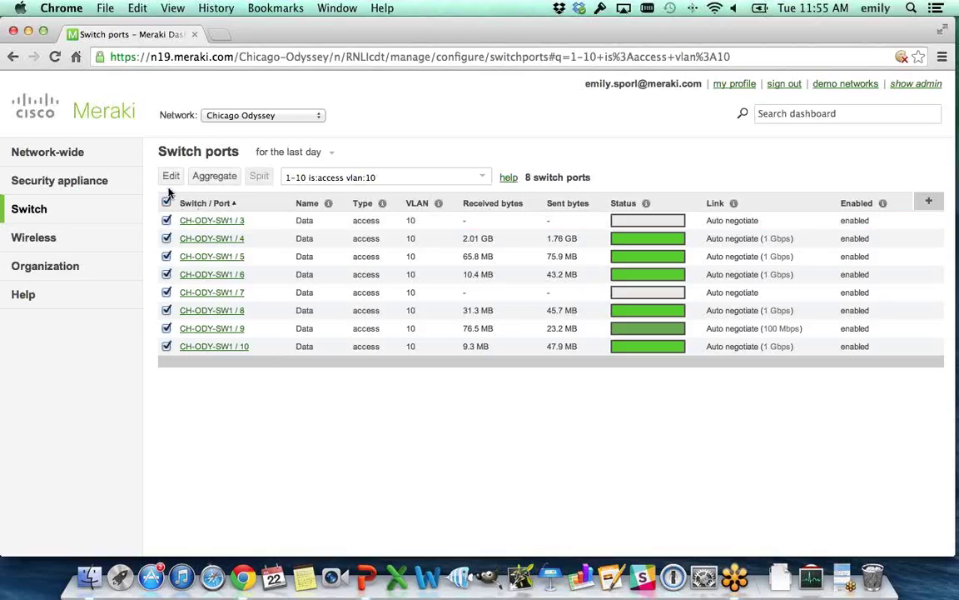
left_click(171, 177)
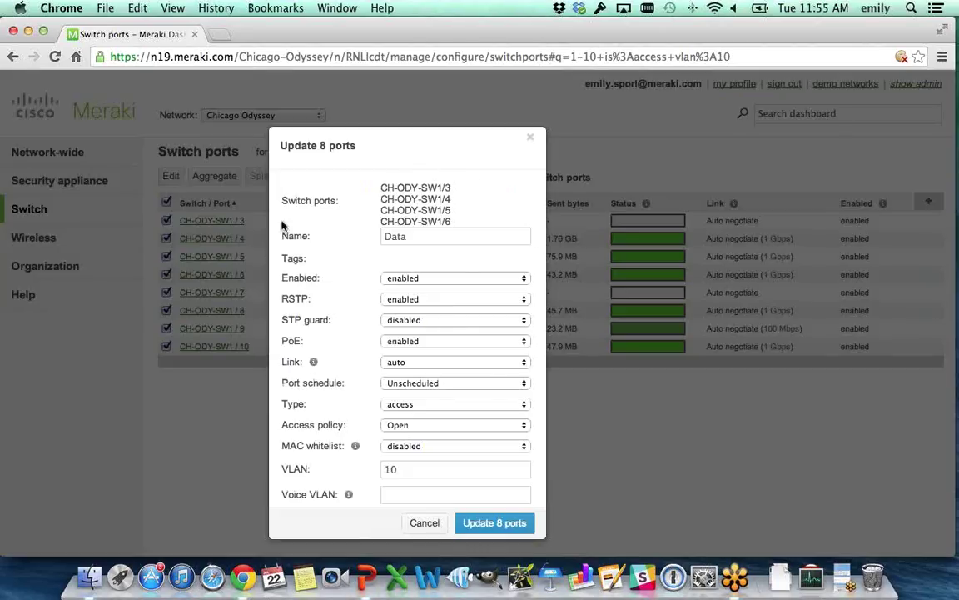
left_click(419, 405)
left_click(417, 403)
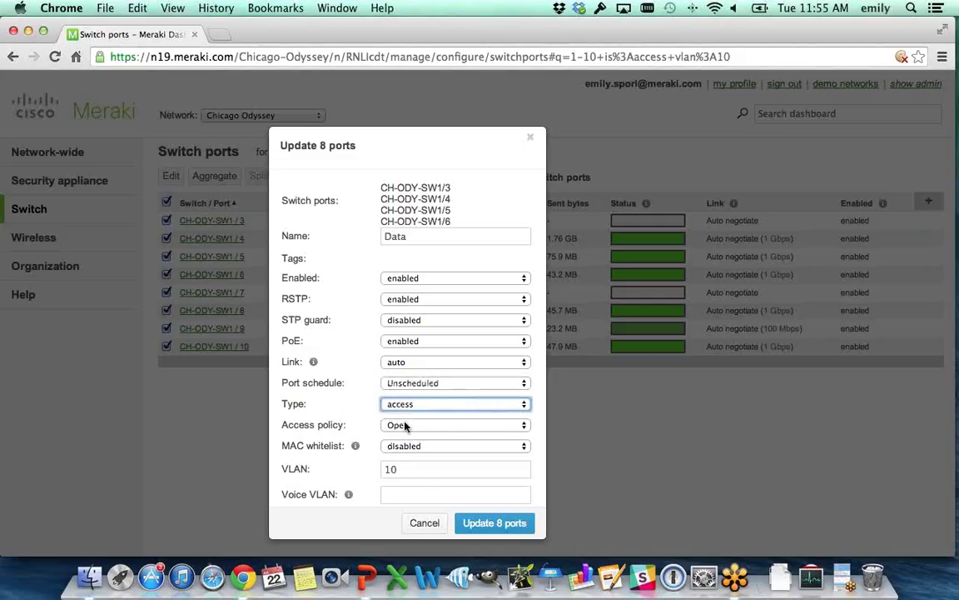
left_click(405, 426)
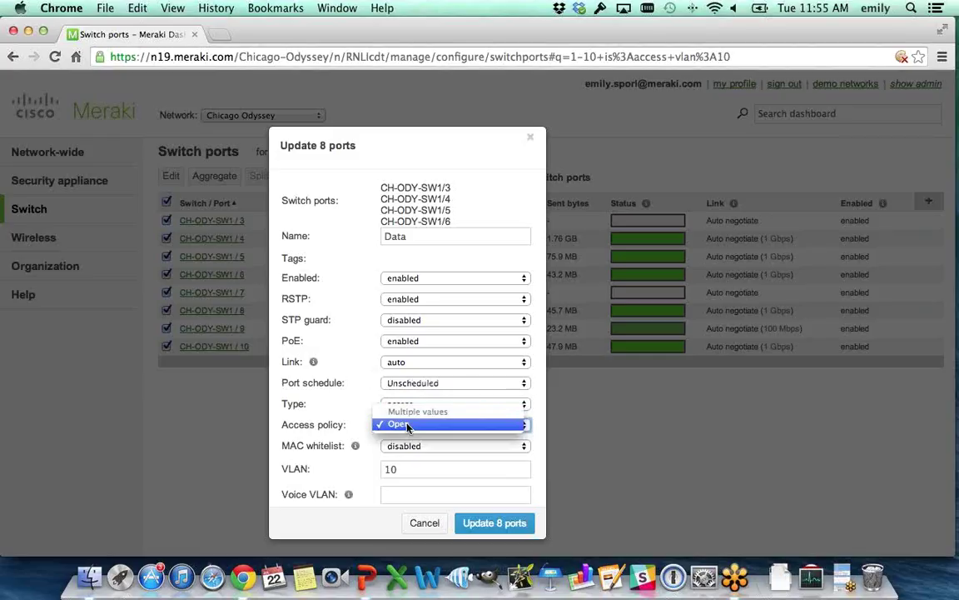
left_click(344, 417)
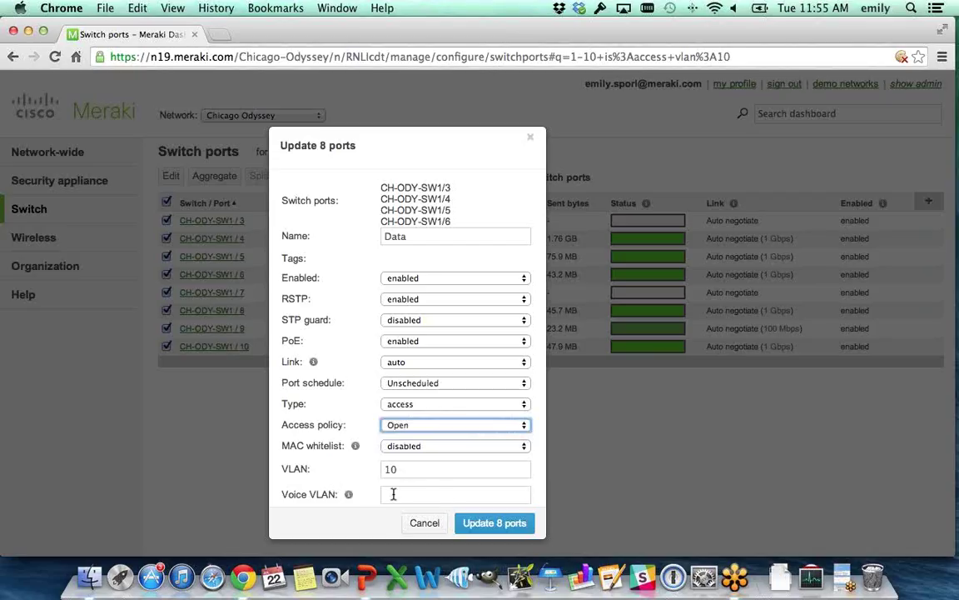
left_click(533, 141)
Step: Start a new group policy for Chicago Odyssey and enable its schedule with the "8 to 5 on weekdays only" template
mouse_move(46, 248)
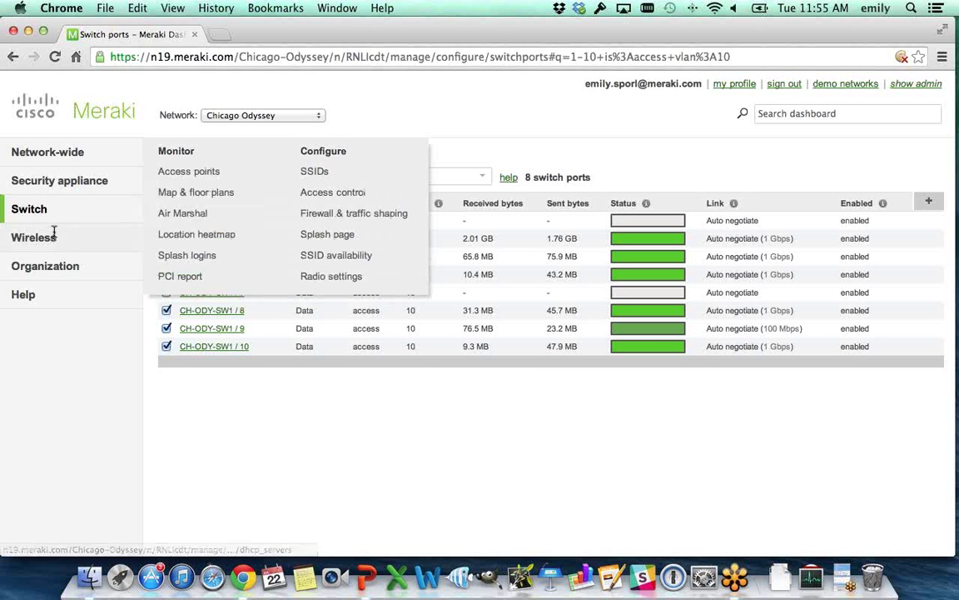
mouse_move(75, 151)
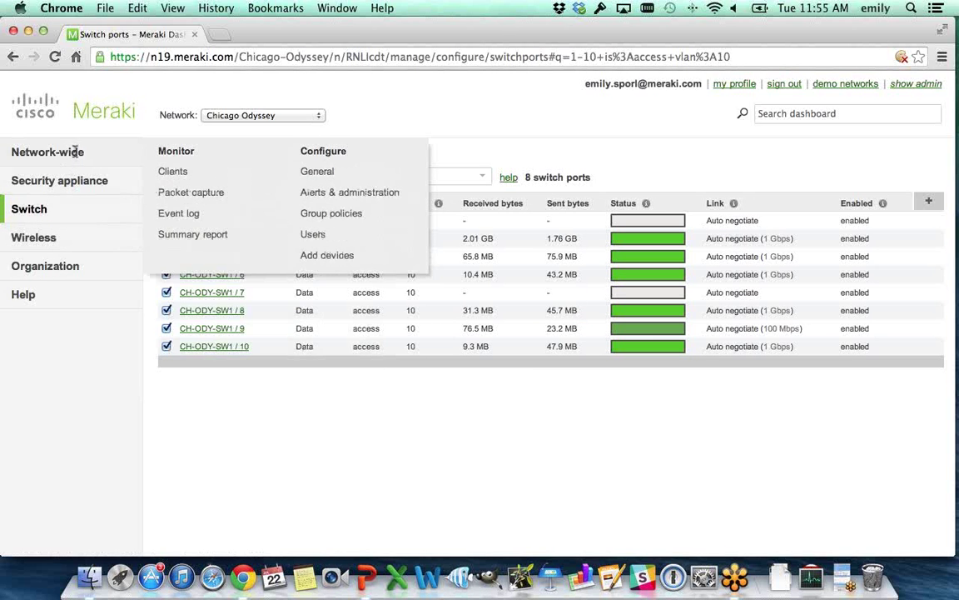
left_click(342, 218)
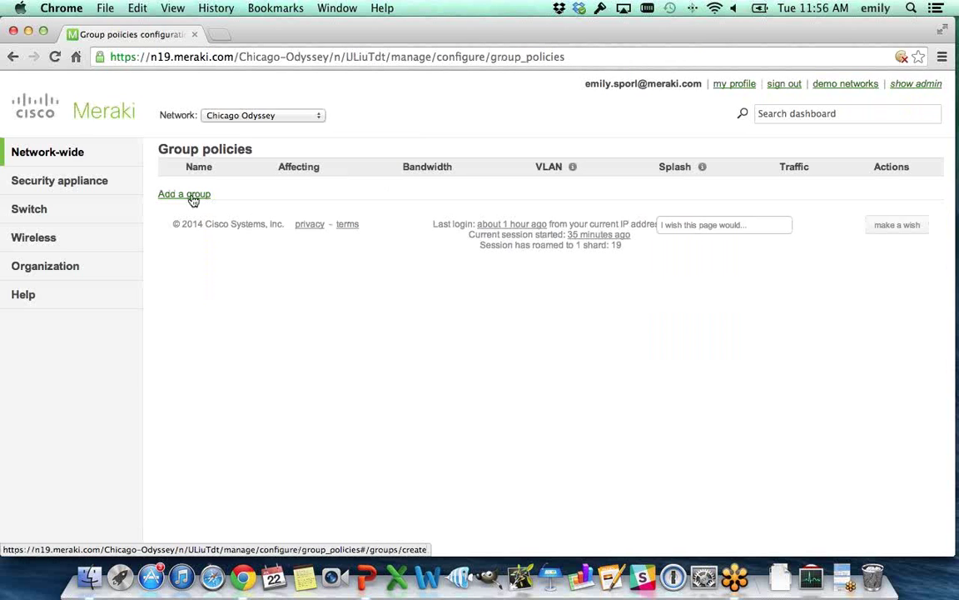
left_click(192, 197)
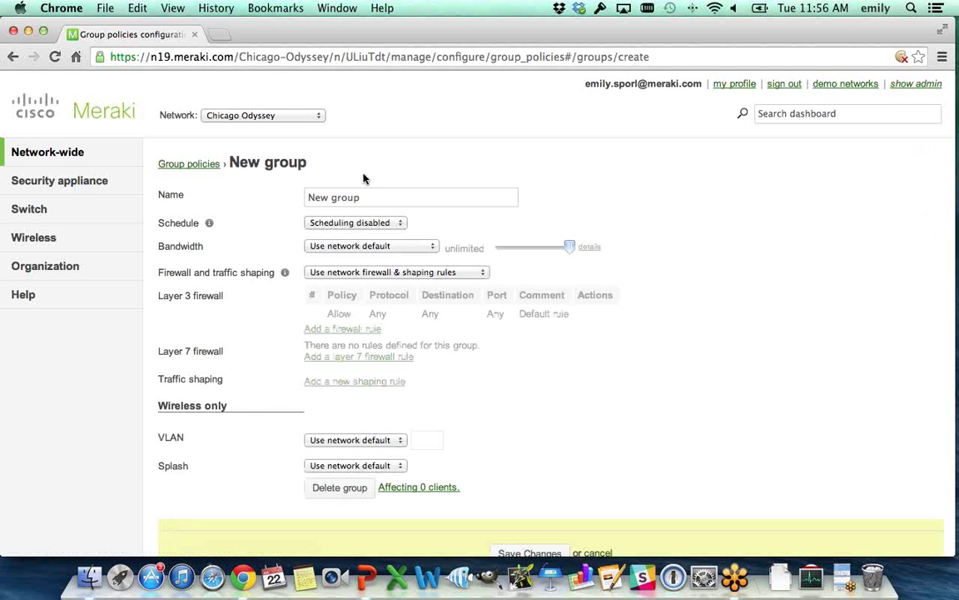
left_click(358, 221)
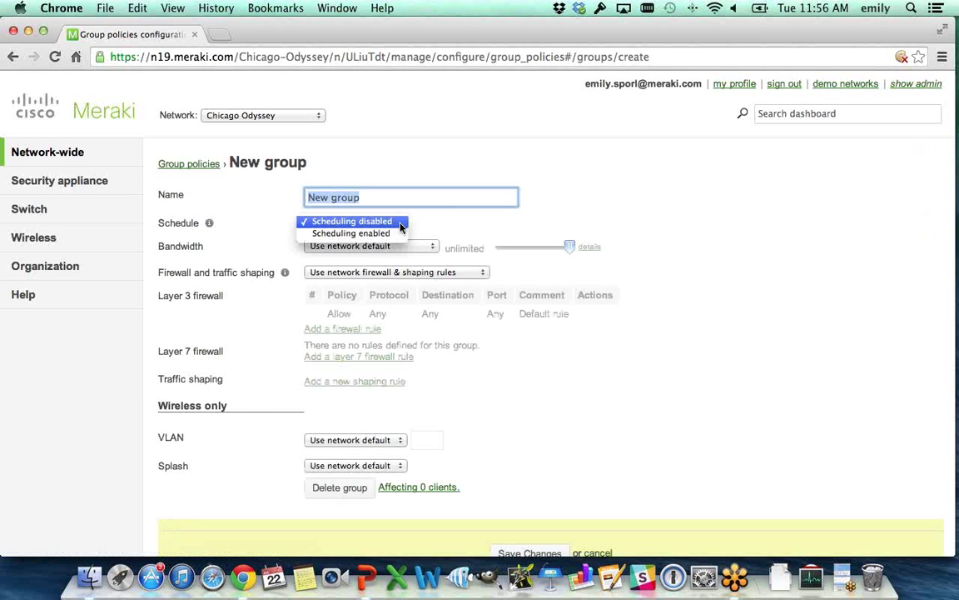
left_click(395, 233)
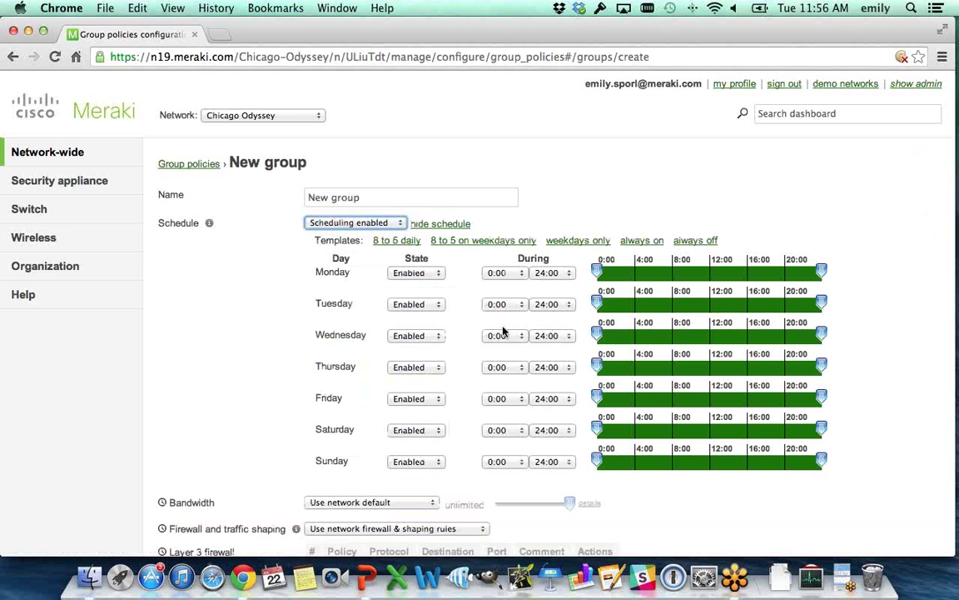
left_click(517, 241)
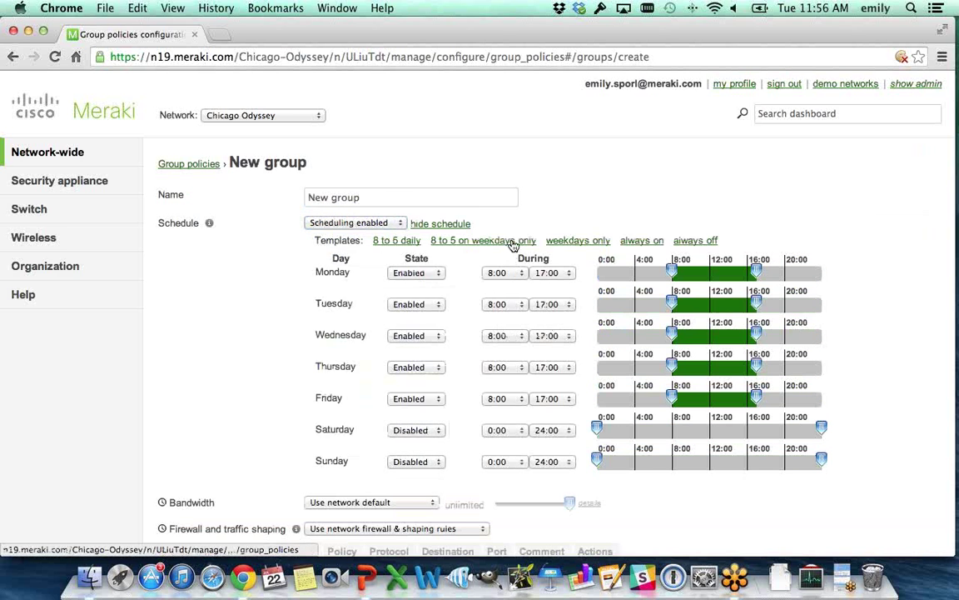
left_click(439, 224)
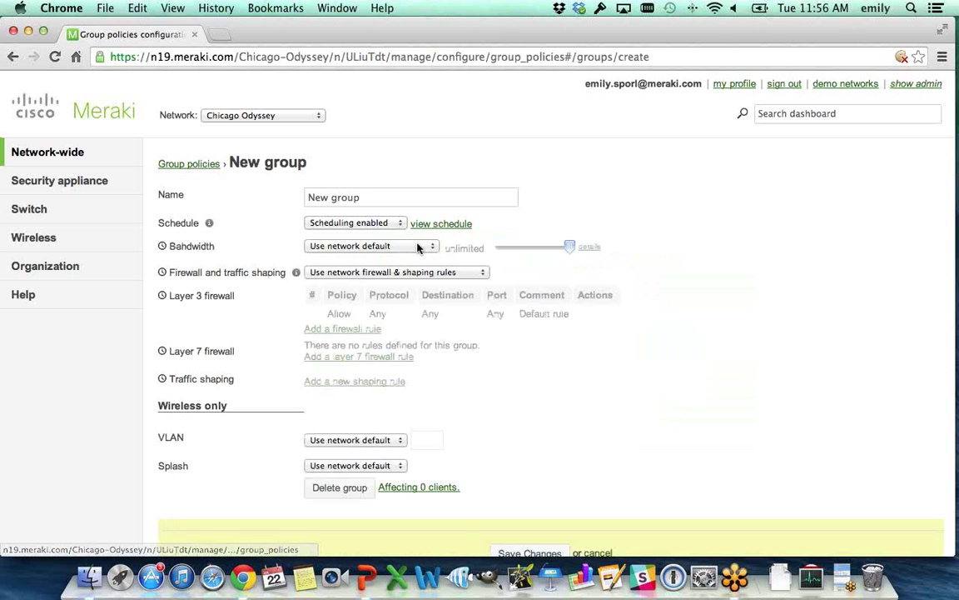
Step: Use custom network firewall & shaping rules for the group and add a layer 7 rule denying BitTorrent under Peer-to-peer (P2P)
left_click(448, 275)
left_click(399, 293)
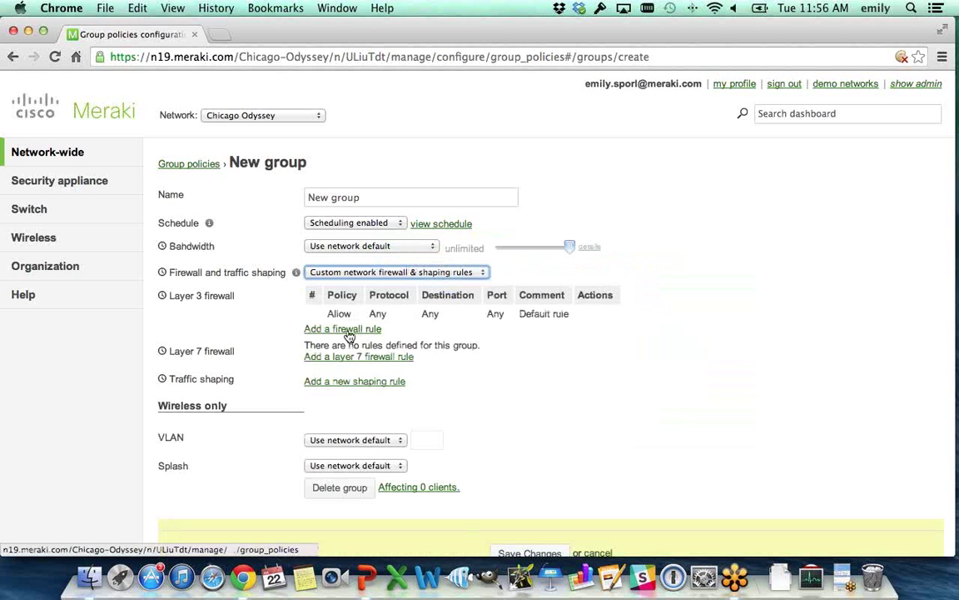
left_click(349, 330)
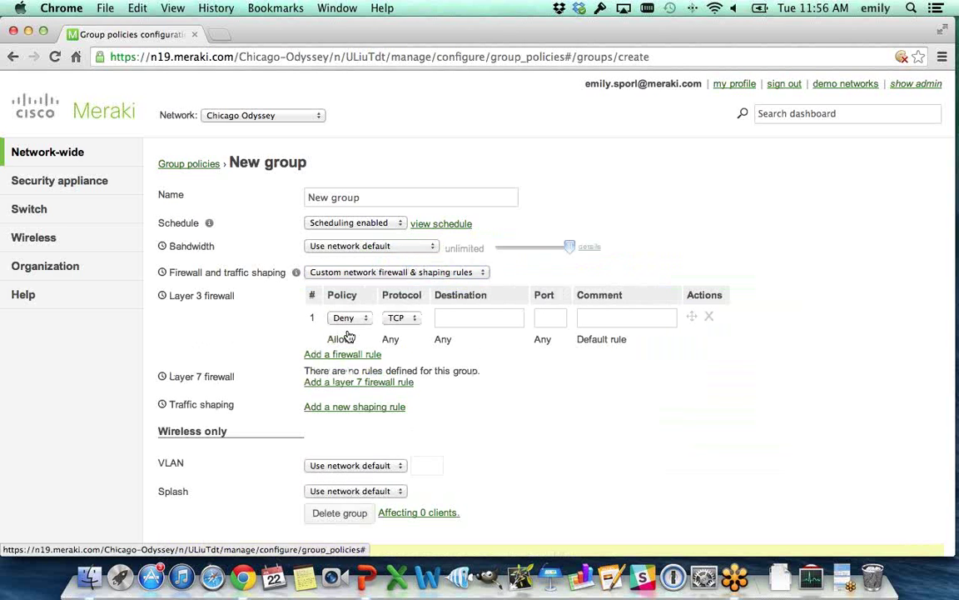
left_click(709, 315)
left_click(352, 357)
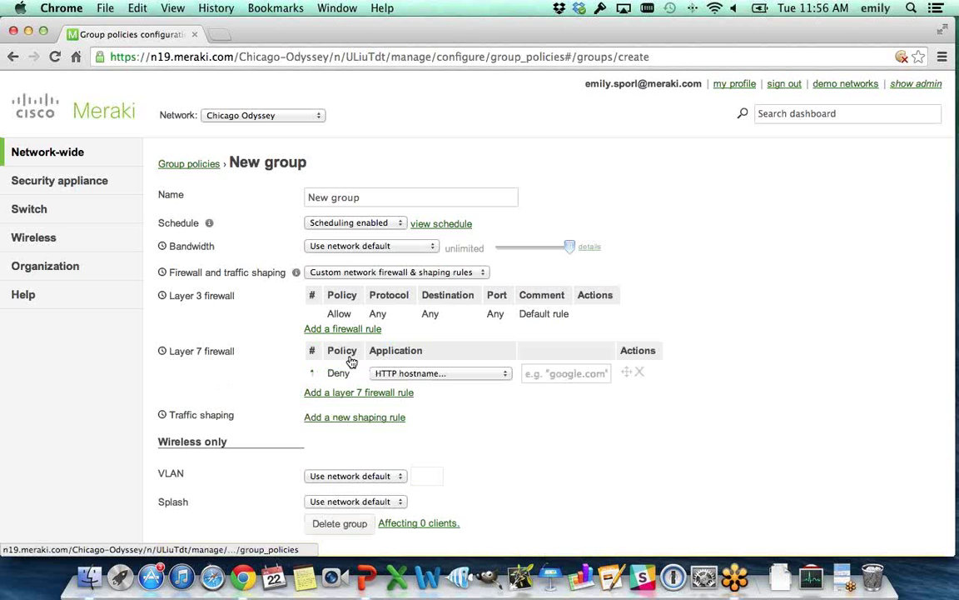
left_click(498, 373)
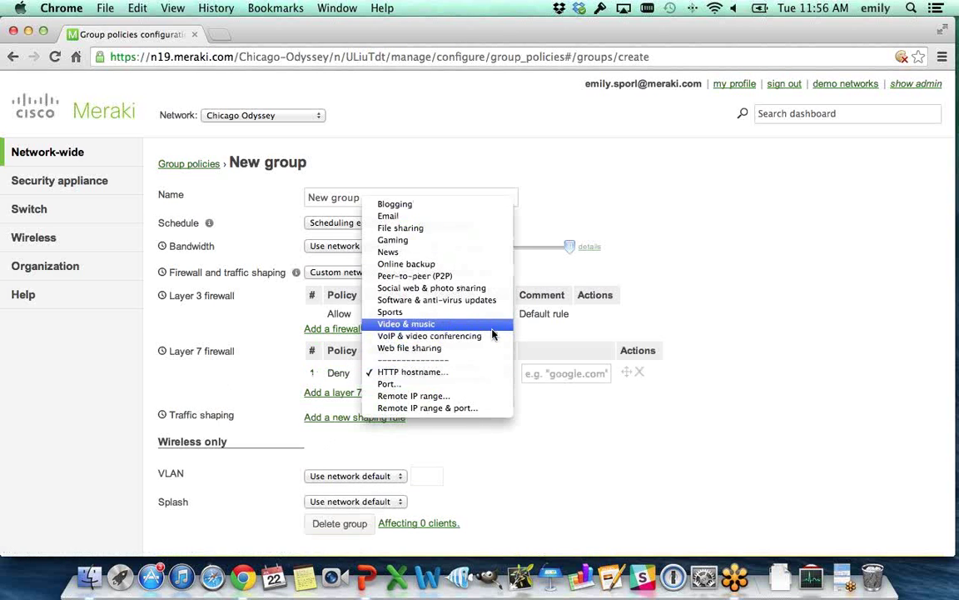
left_click(482, 278)
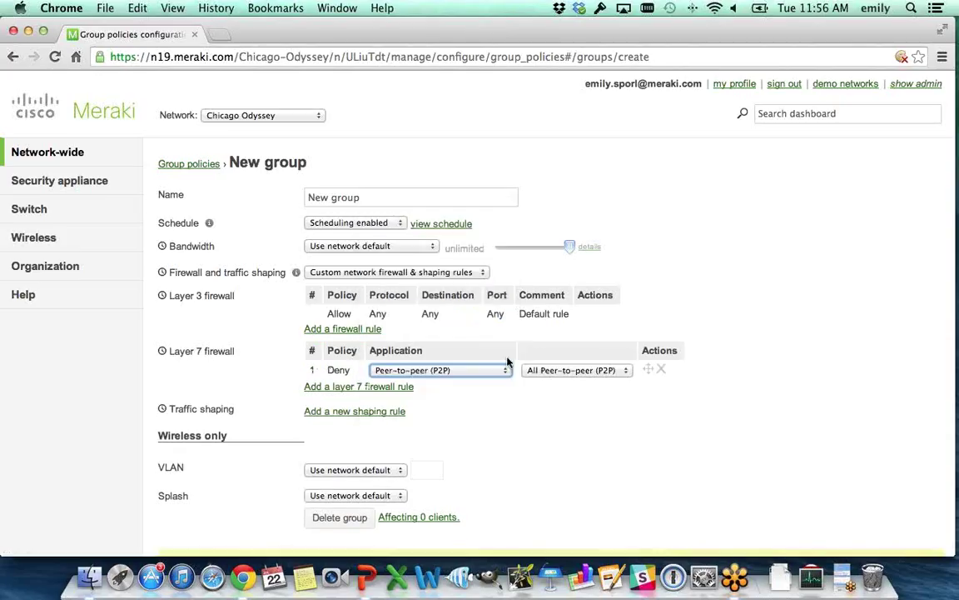
left_click(580, 371)
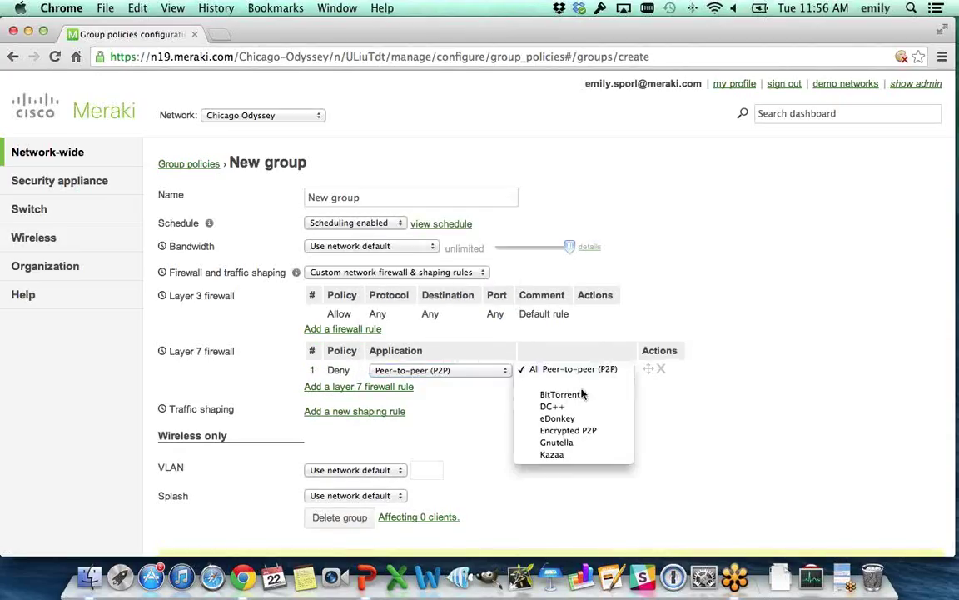
left_click(580, 396)
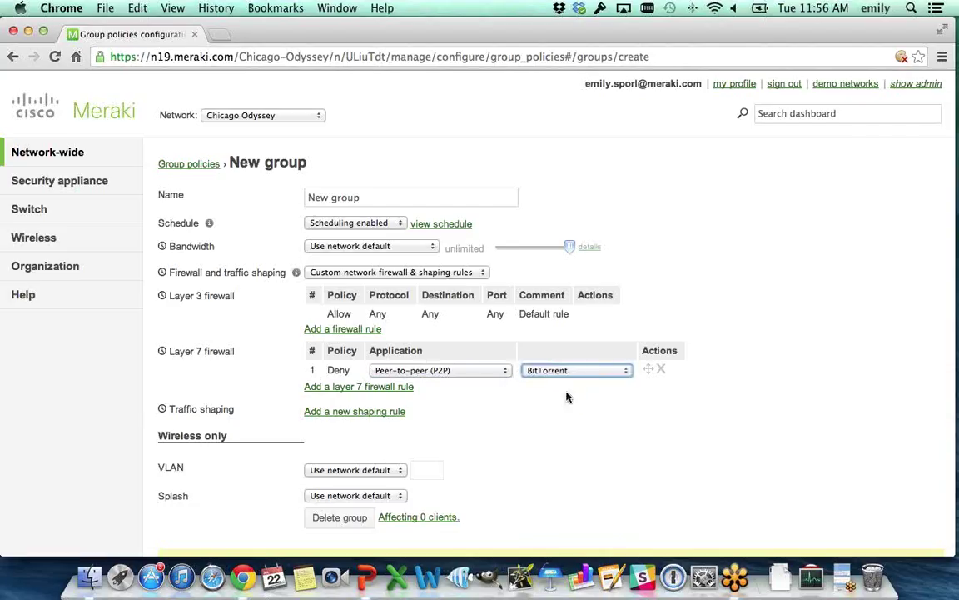
Step: Add a traffic shaping rule to the group whose definition covers Netflix, iTunes and hulu.com
left_click(371, 412)
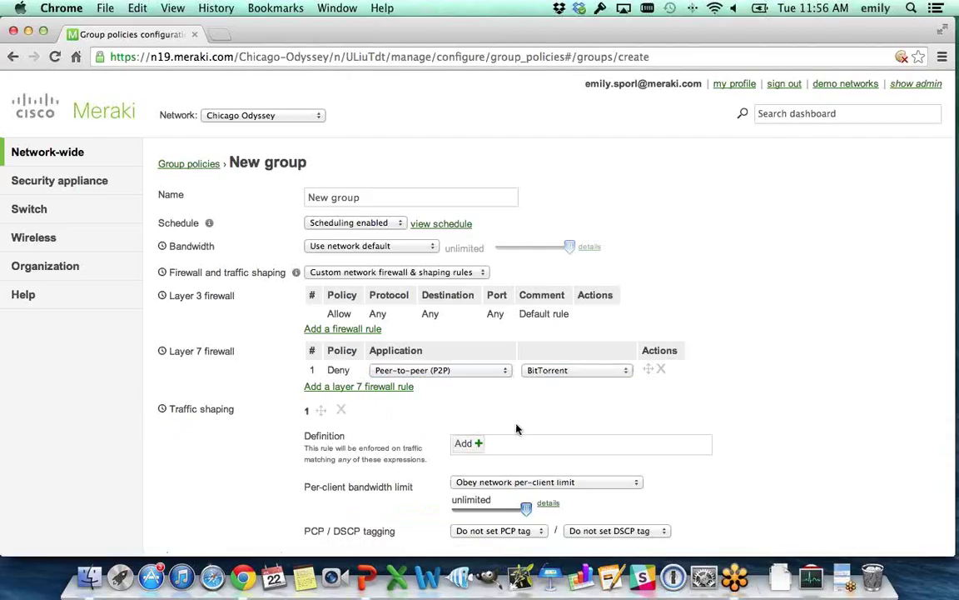
left_click(463, 443)
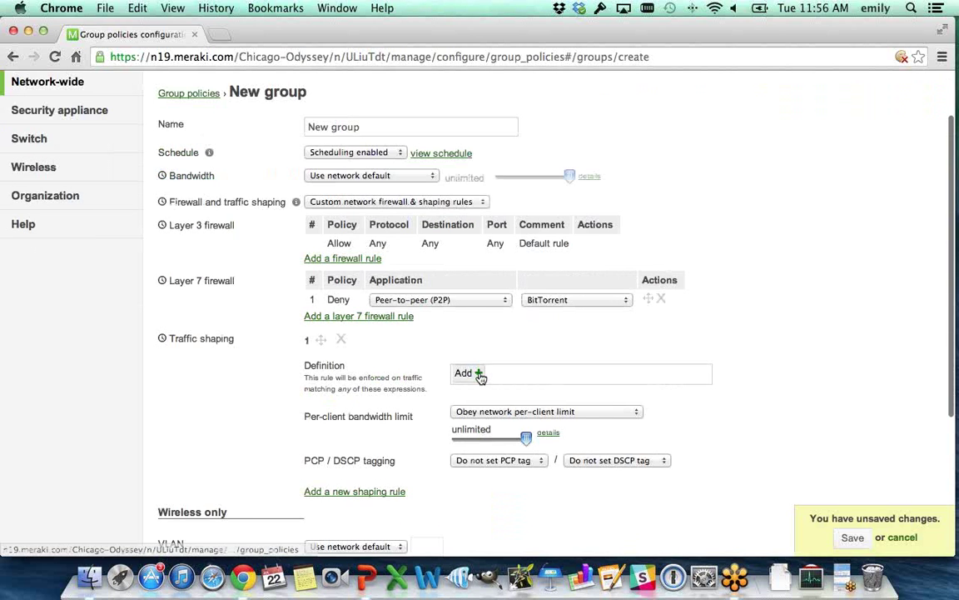
scroll(488, 458, "down", 5)
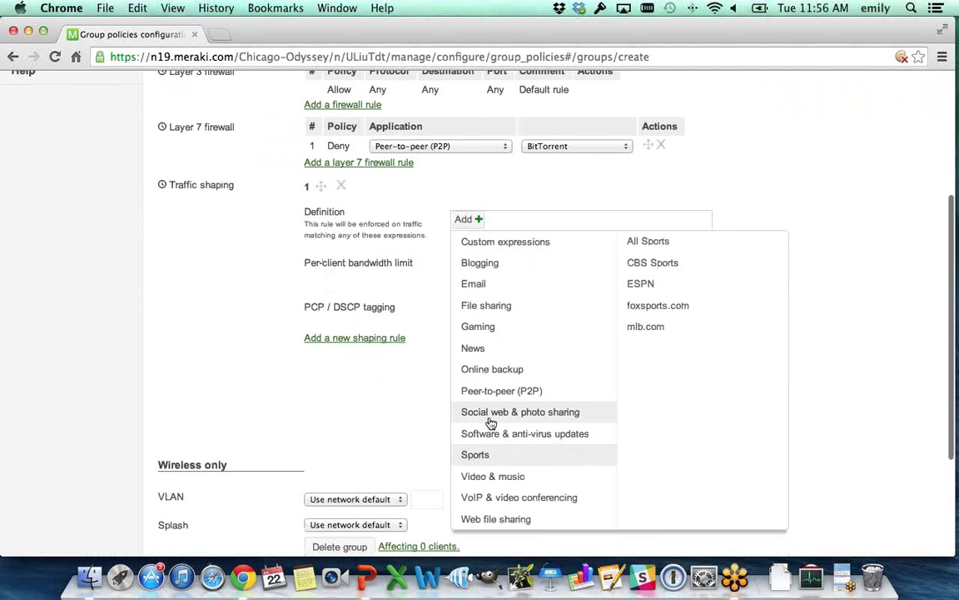
mouse_move(491, 478)
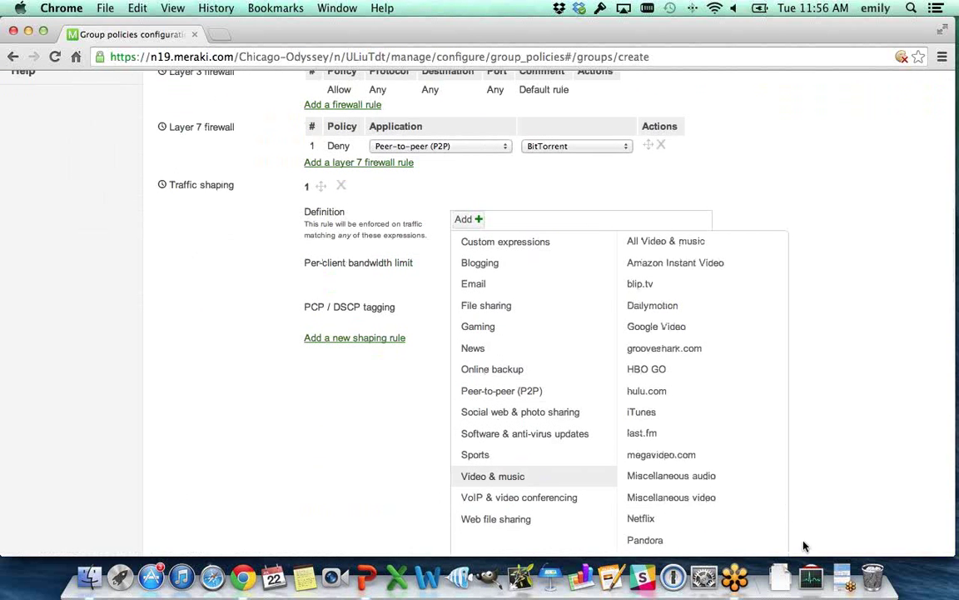
left_click(764, 522)
left_click(773, 414)
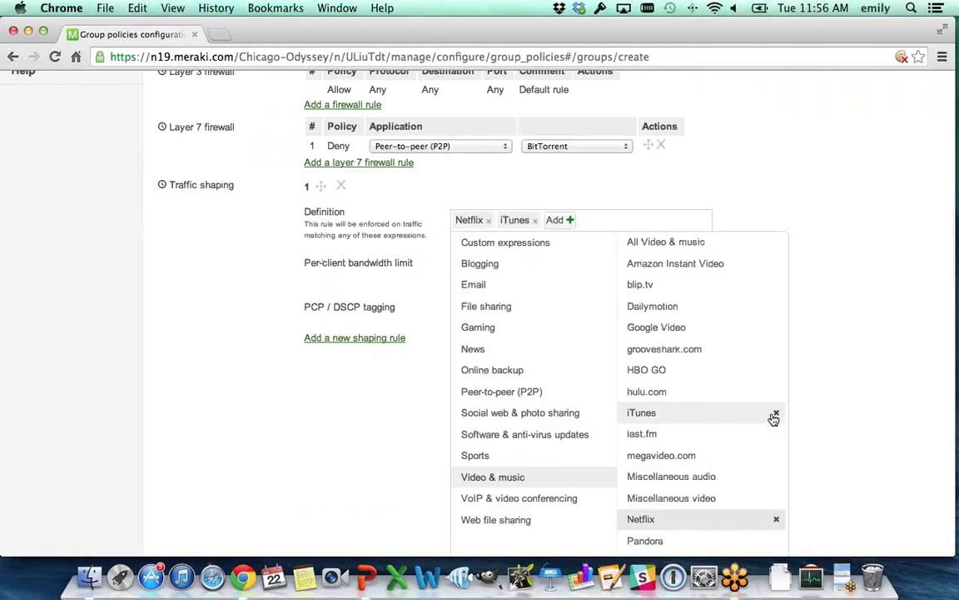
left_click(774, 401)
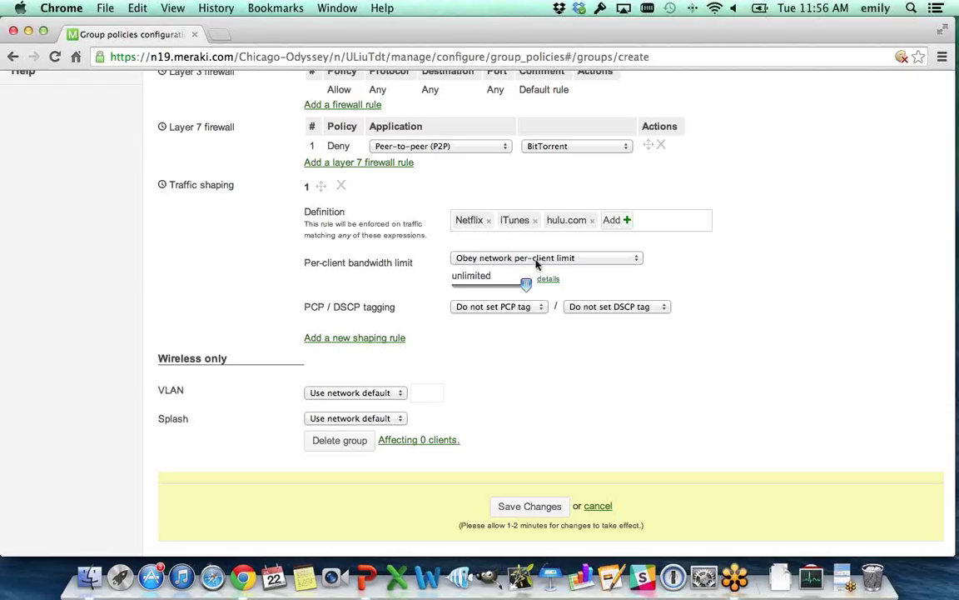
Step: Lower the shaping rule's per-client bandwidth limit to 250 Kbps and review the rest of the group's settings
left_click_drag(526, 281, 473, 282)
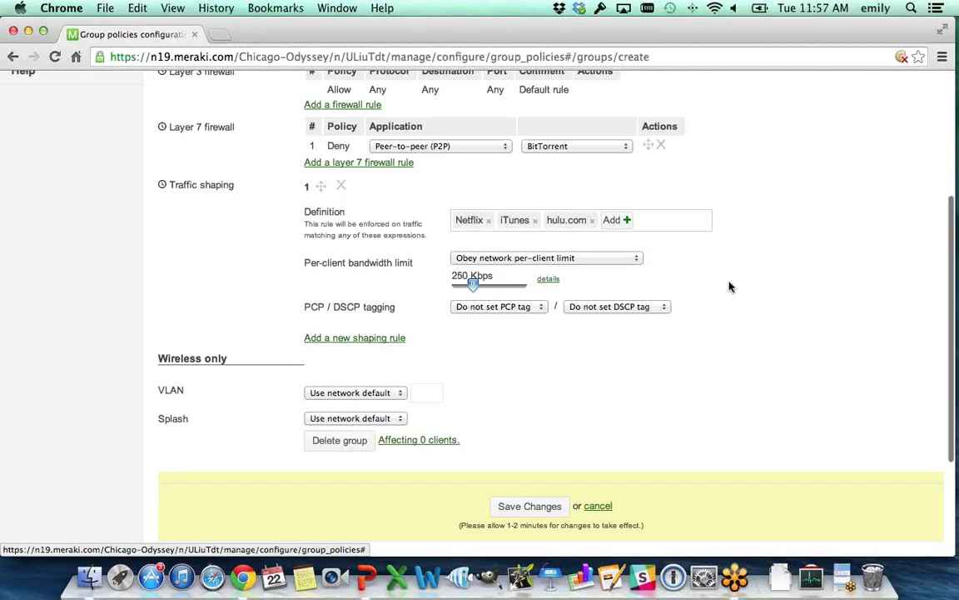
scroll(627, 295, "up", 2)
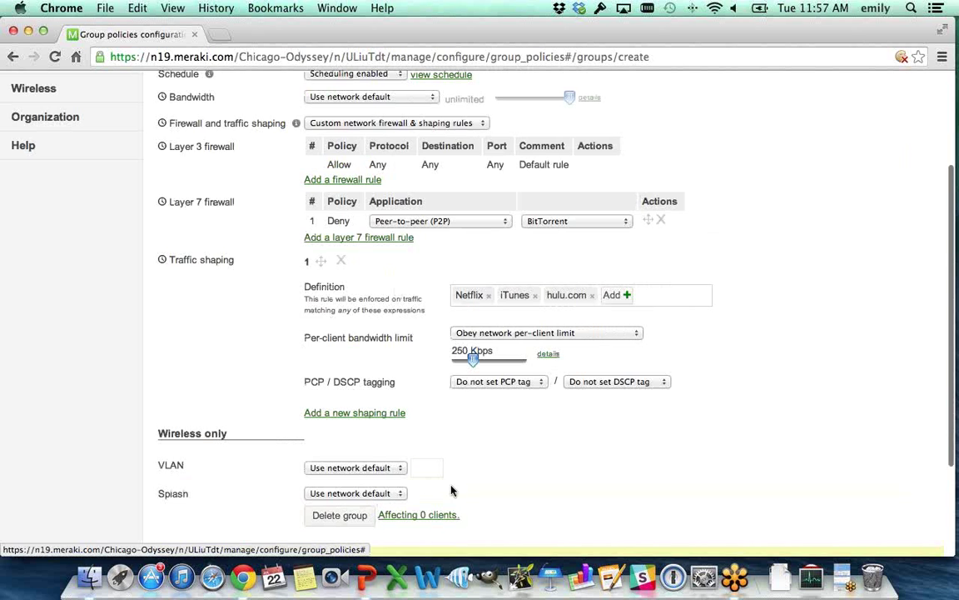
scroll(451, 490, "down", 2)
scroll(451, 491, "up", 3)
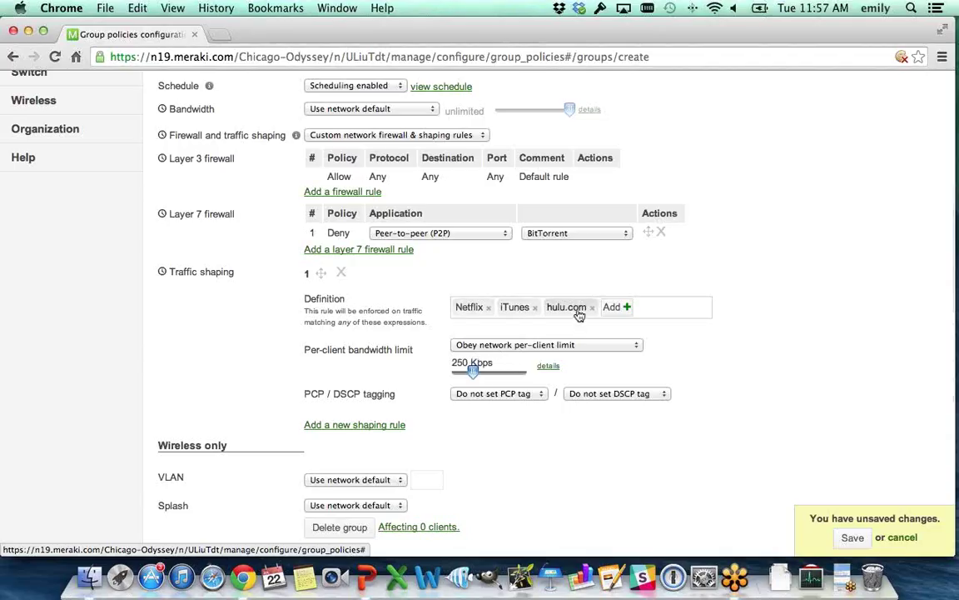
Step: Set the shaping rule's per-client bandwidth limit to "Ignore network per-client limit (unlimited)" and switch to Microsoft PowerPoint
left_click(551, 345)
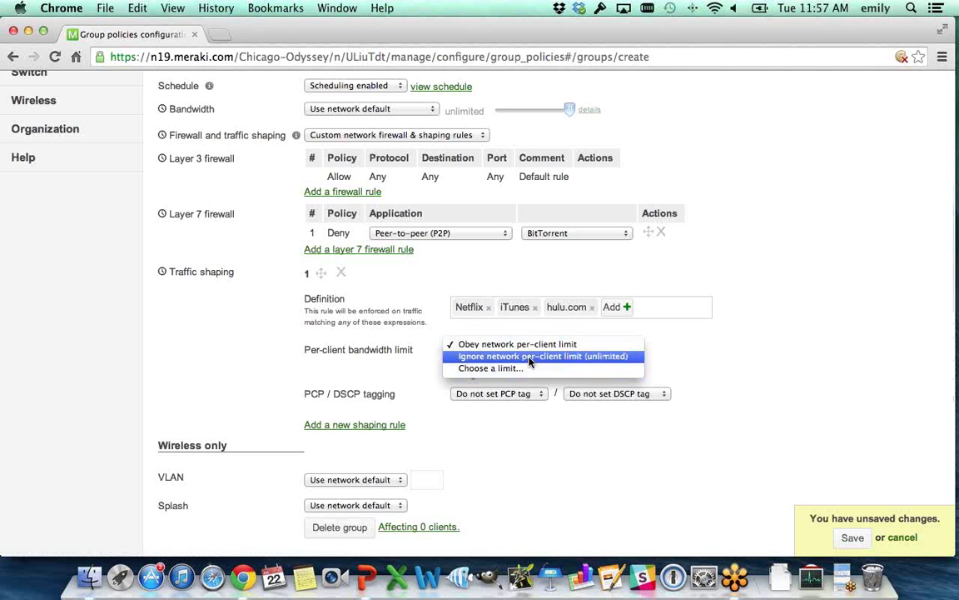
left_click(530, 358)
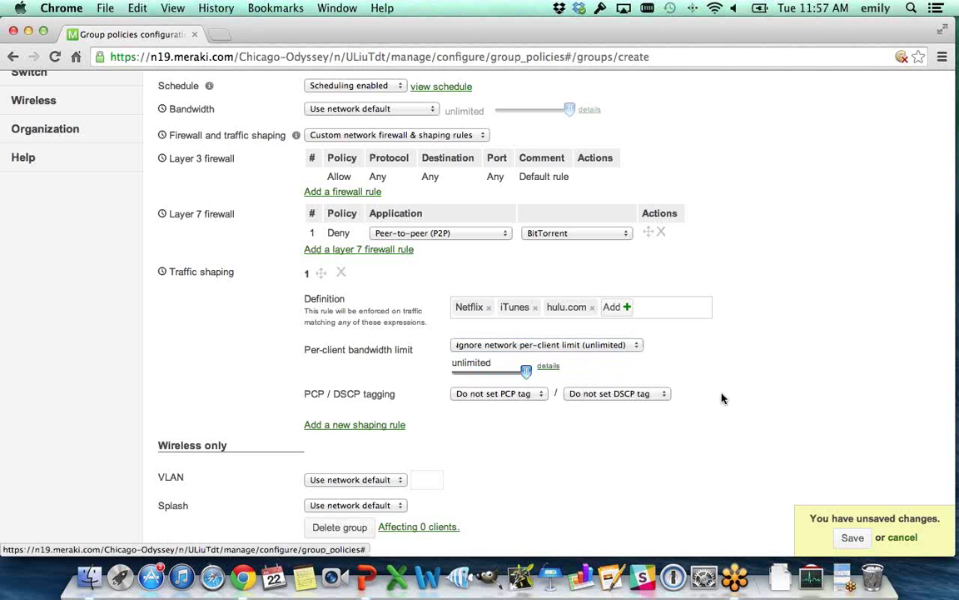
scroll(722, 398, "up", 3)
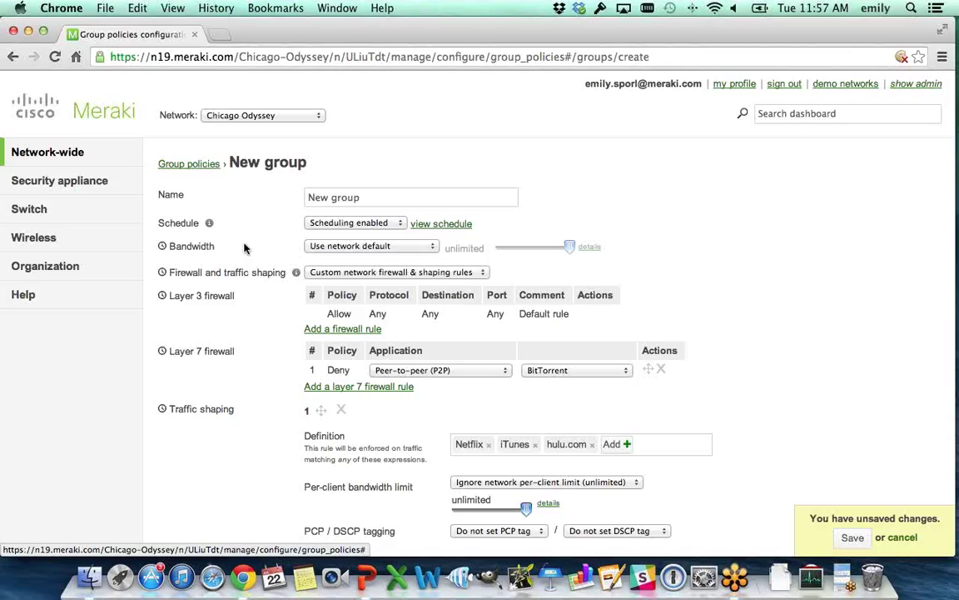
key("super+Tab")
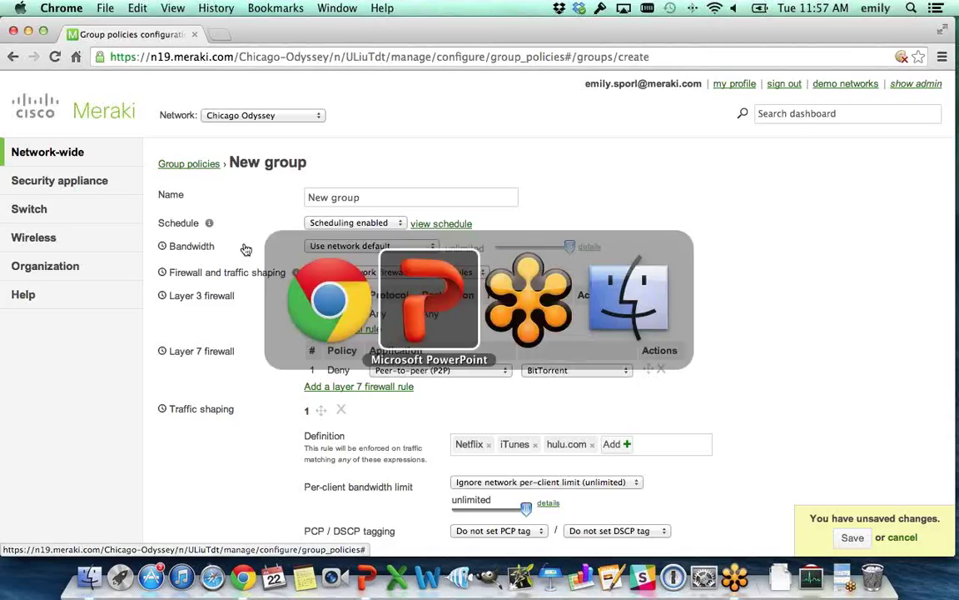
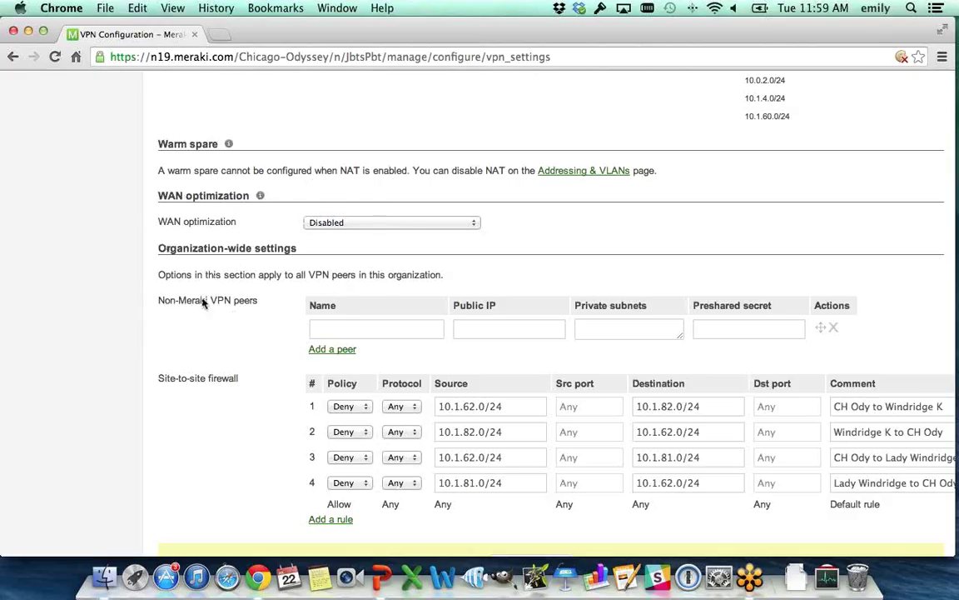
Step: Check the name, public IP, private subnets and preshared secret fields of the non-Meraki VPN peer entry
left_click(370, 328)
left_click(493, 331)
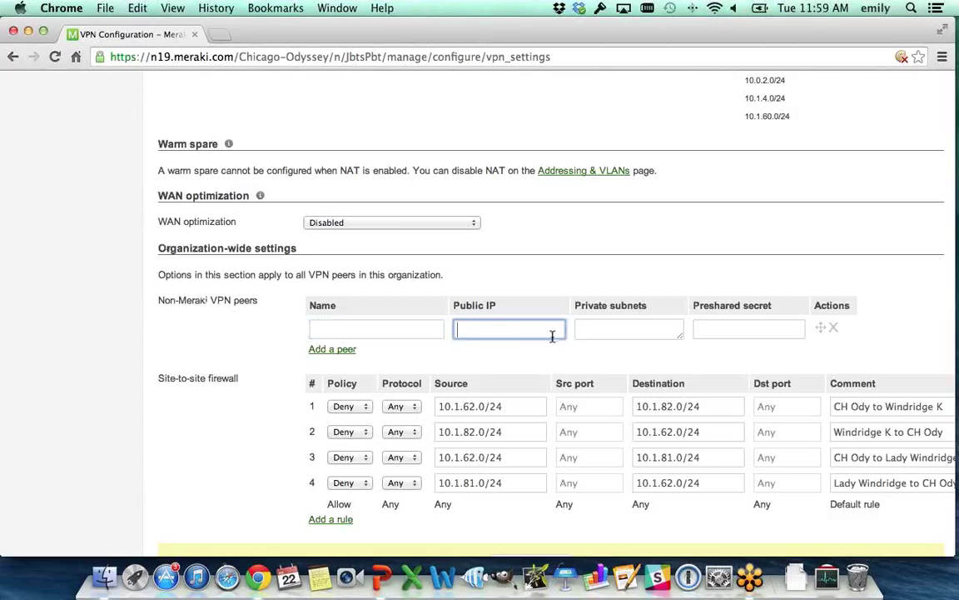
left_click(605, 330)
left_click(720, 334)
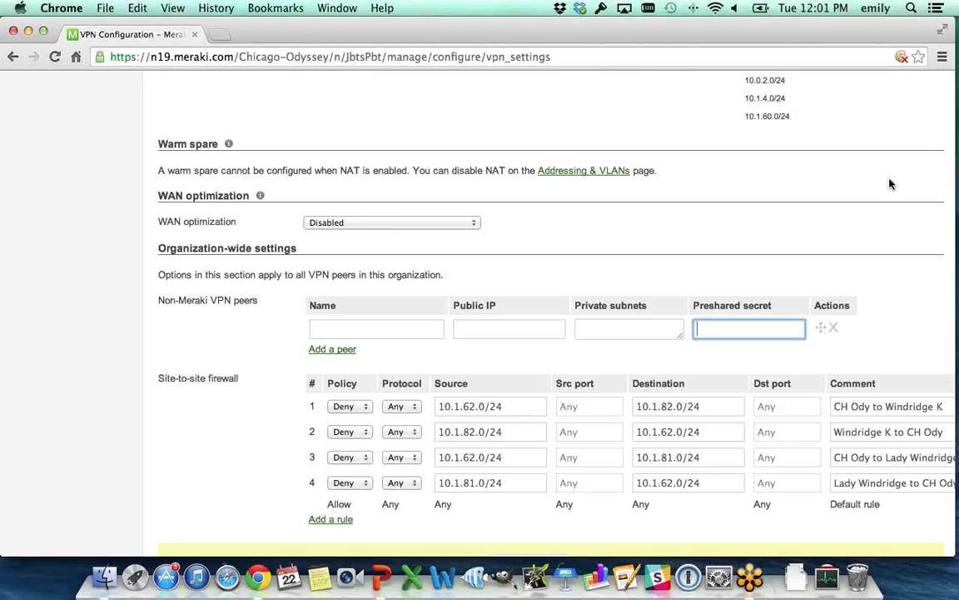
Step: Go to my.meraki.com, leaving the VPN settings page without saving its changes
left_click(424, 56)
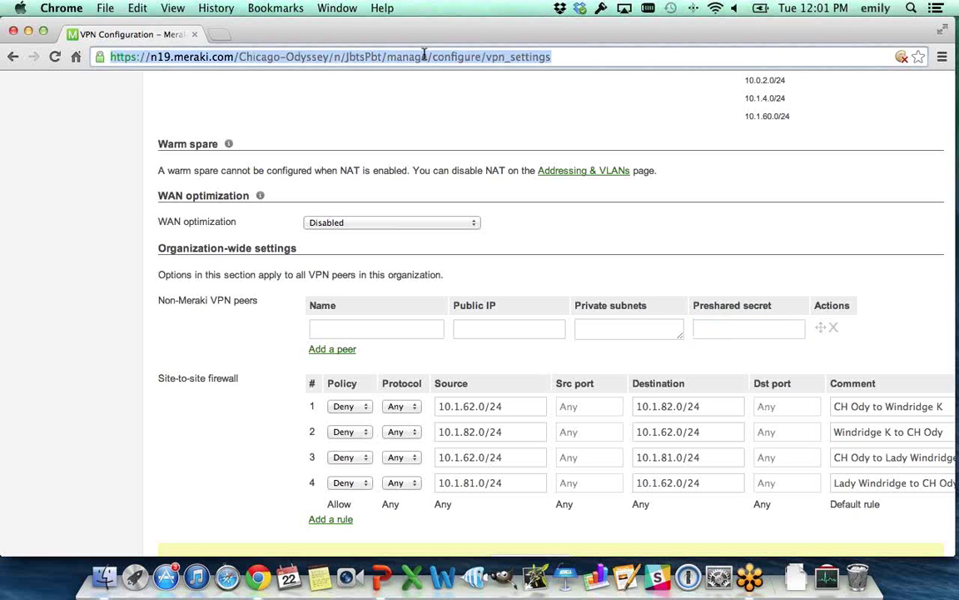
type("myme")
key("BackSpace")
key("BackSpace")
type(".")
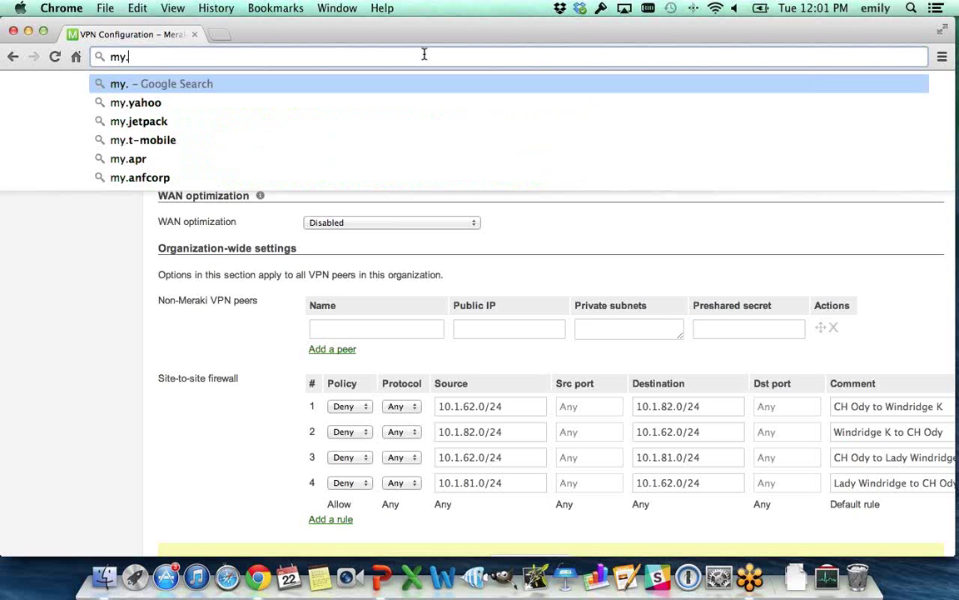
type("meraki.com")
key("Return")
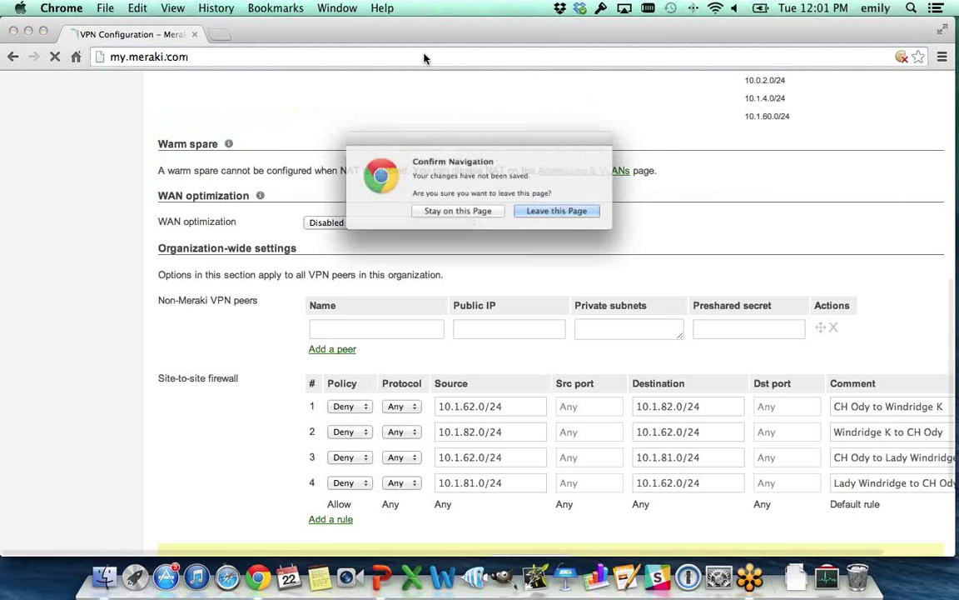
left_click(589, 220)
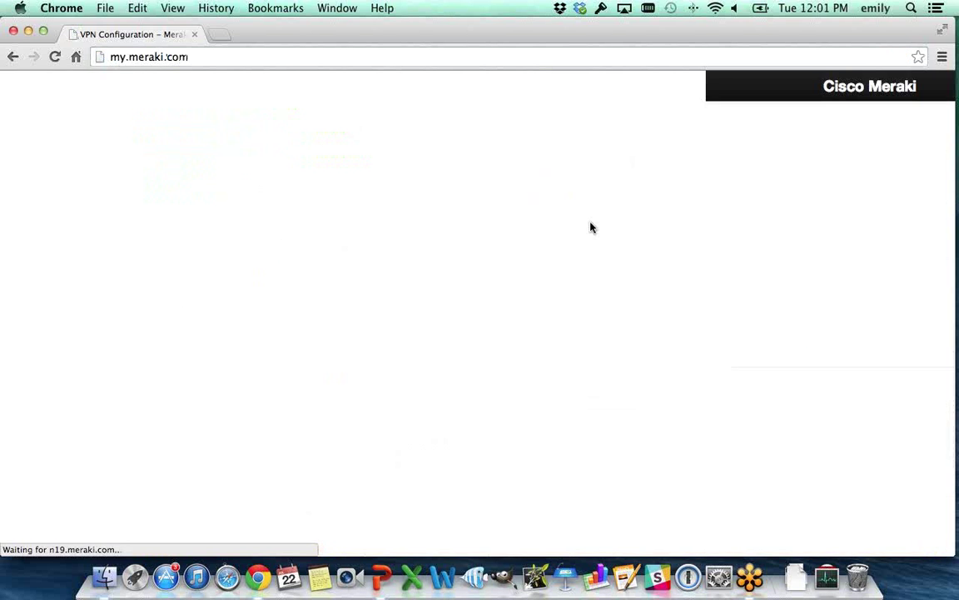